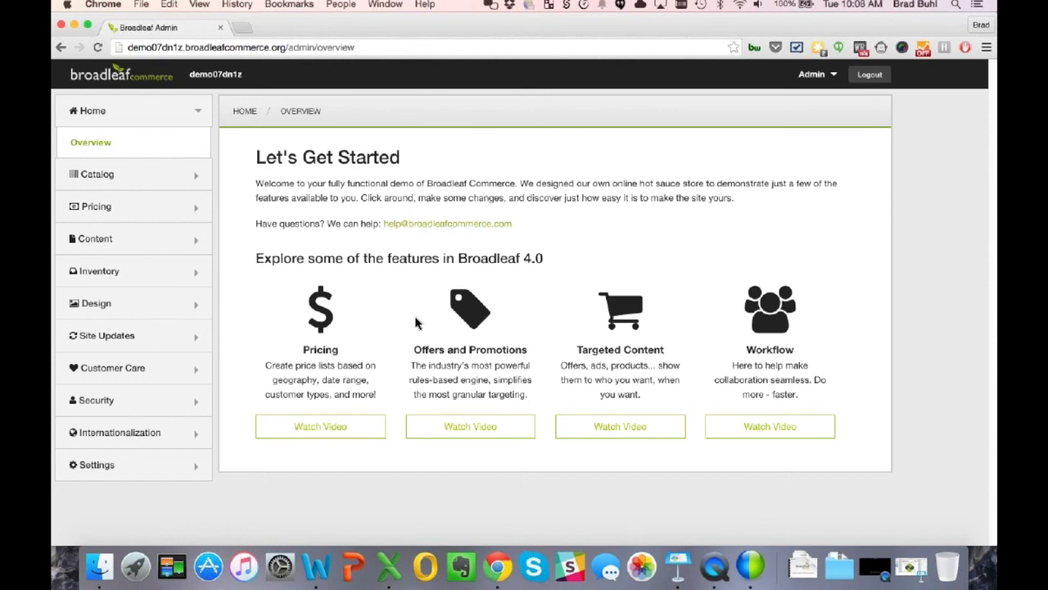
left_click(111, 189)
left_click(111, 189)
left_click(111, 249)
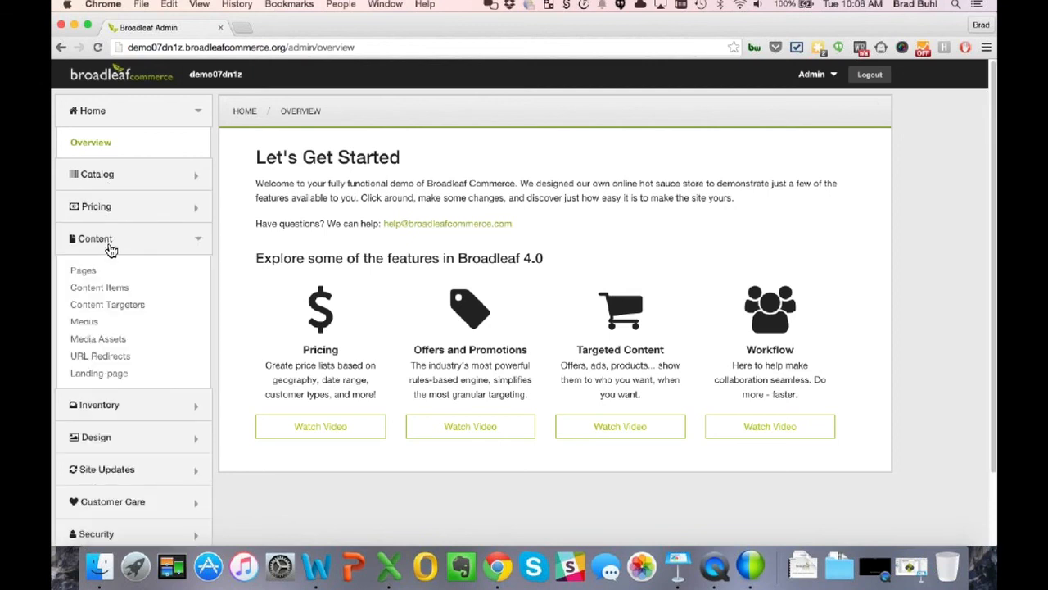
left_click(111, 249)
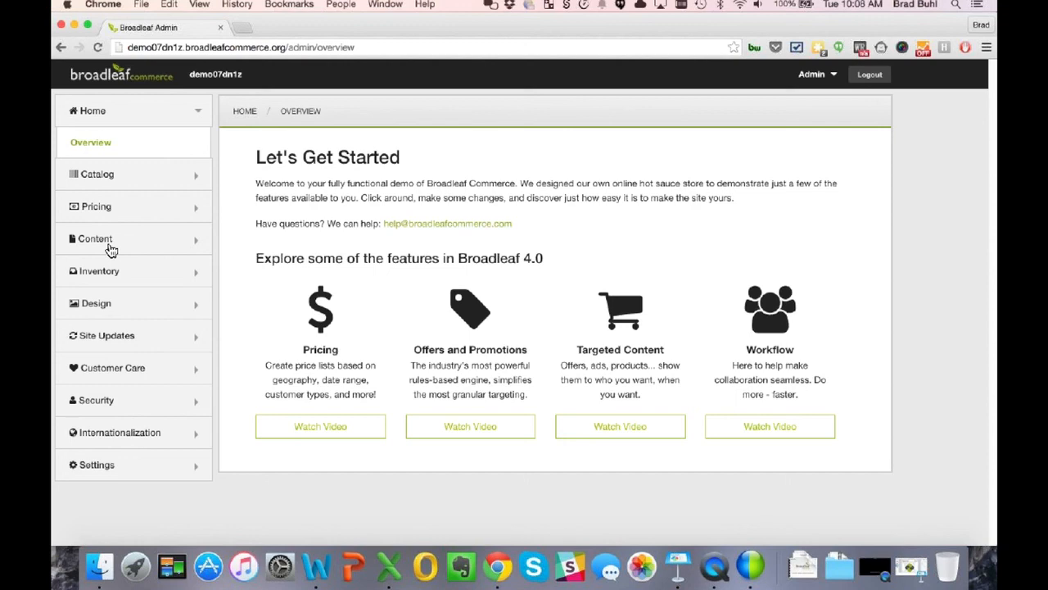
left_click(110, 404)
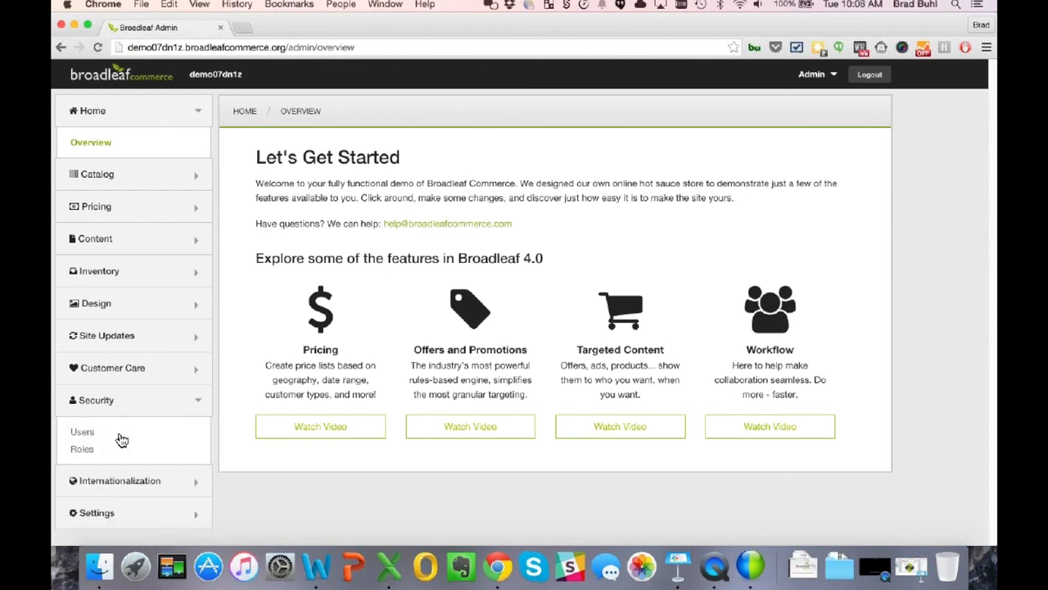
left_click(116, 407)
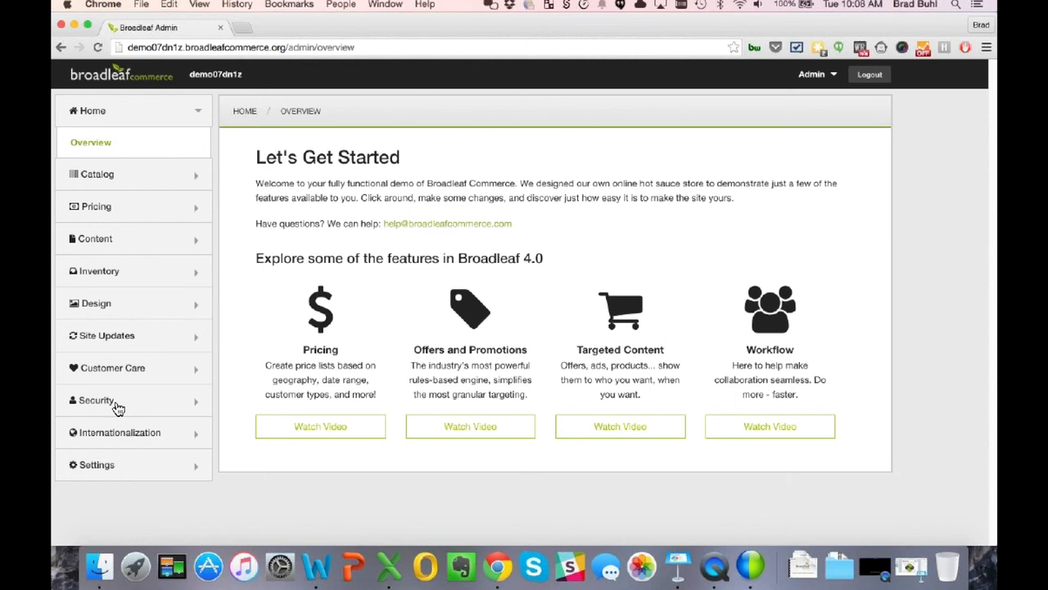
left_click(286, 47)
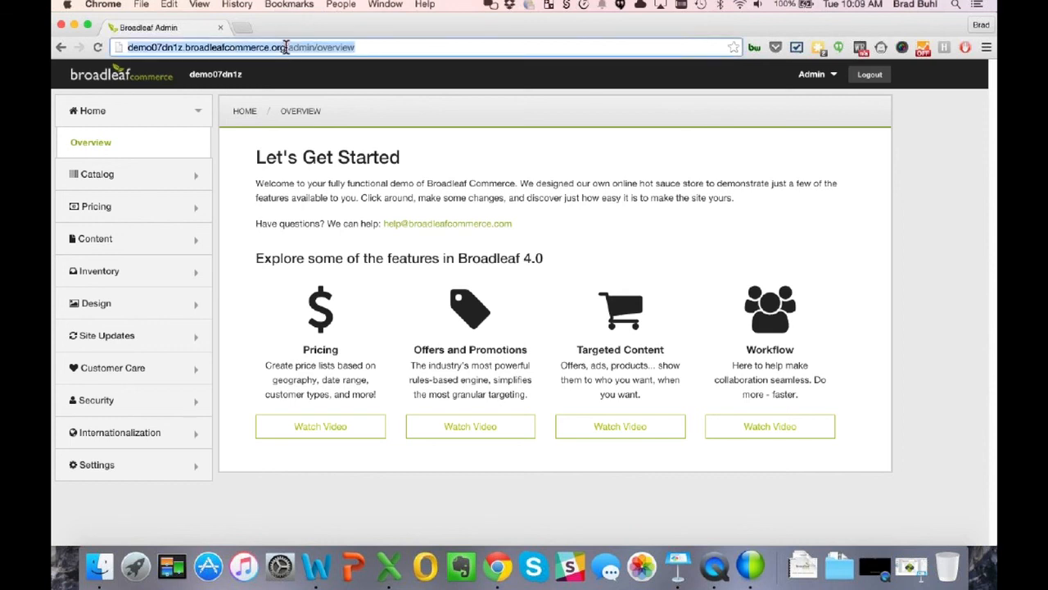
left_click(286, 46)
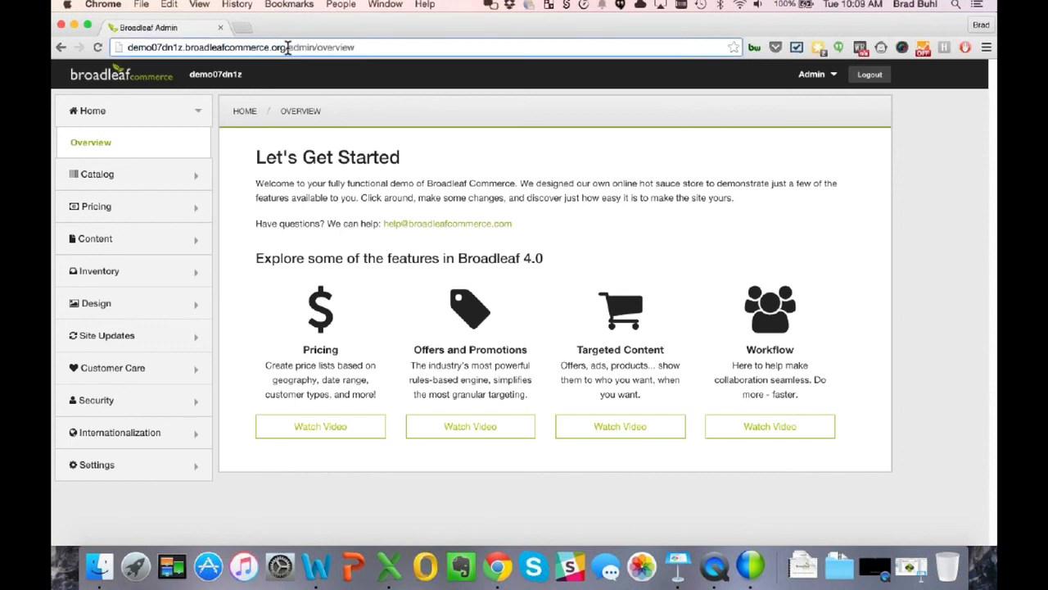
left_click_drag(285, 47, 403, 51)
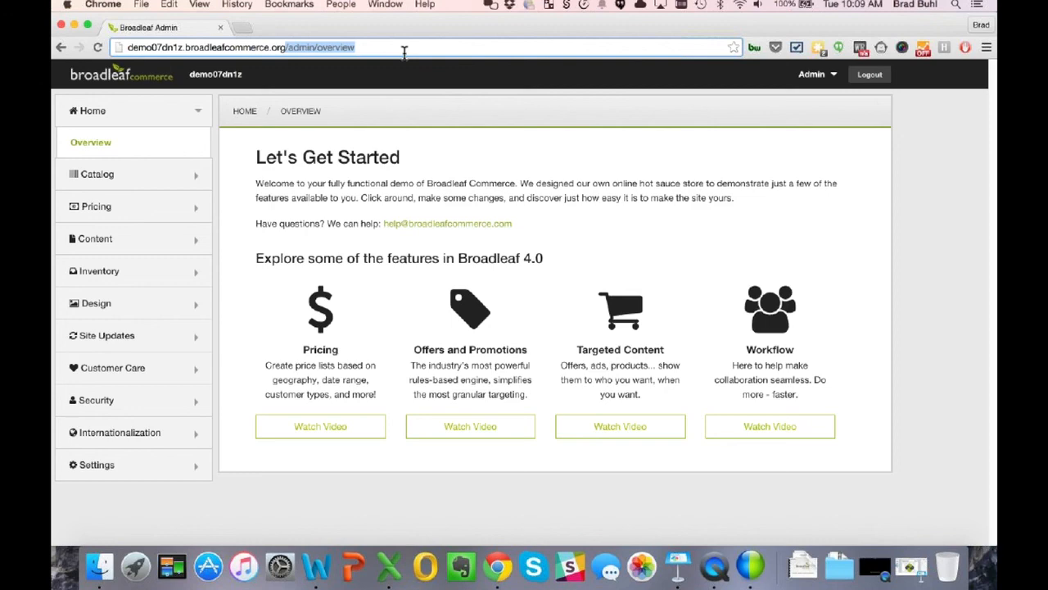
key("BackSpace")
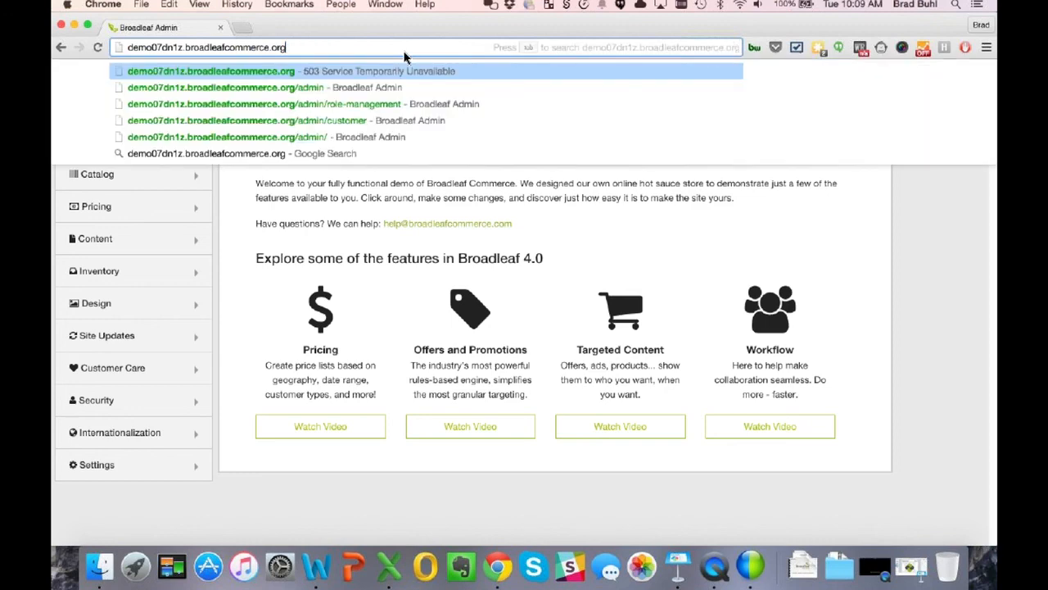
key("Return")
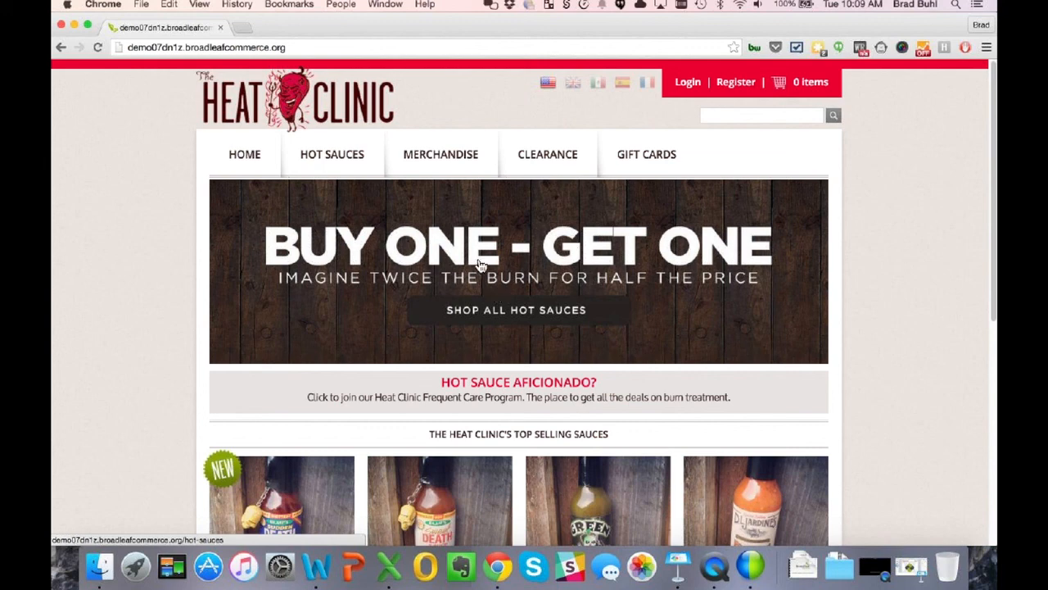
left_click(303, 50)
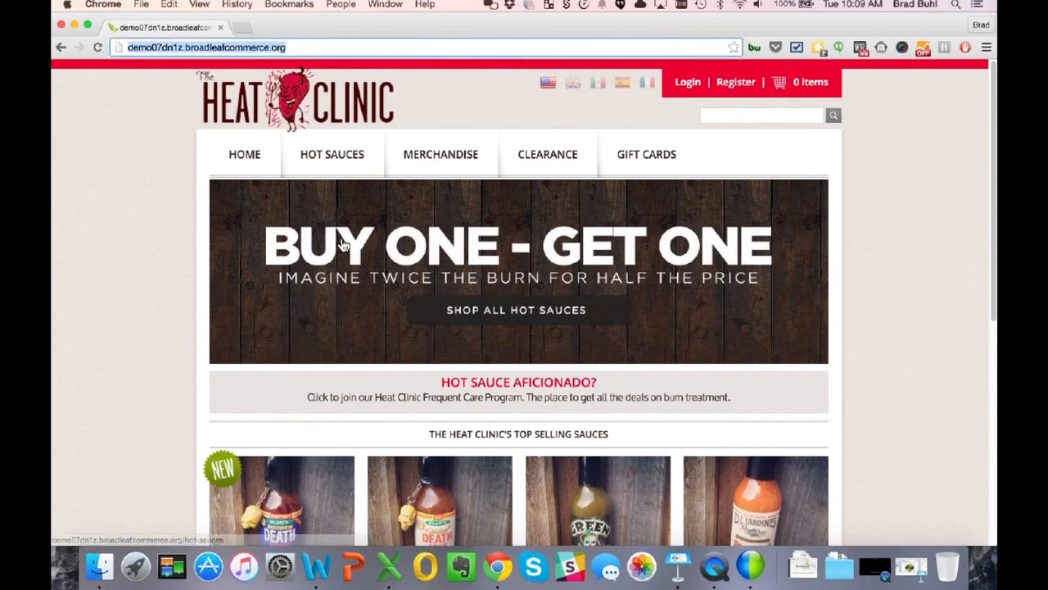
left_click(304, 46)
type("/")
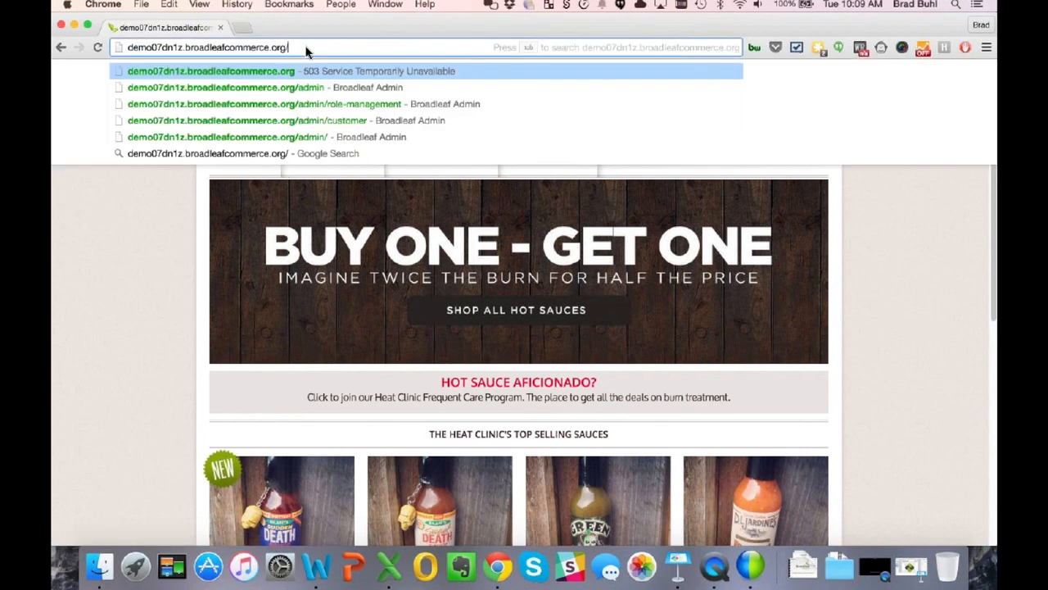
type("admin")
key("Return")
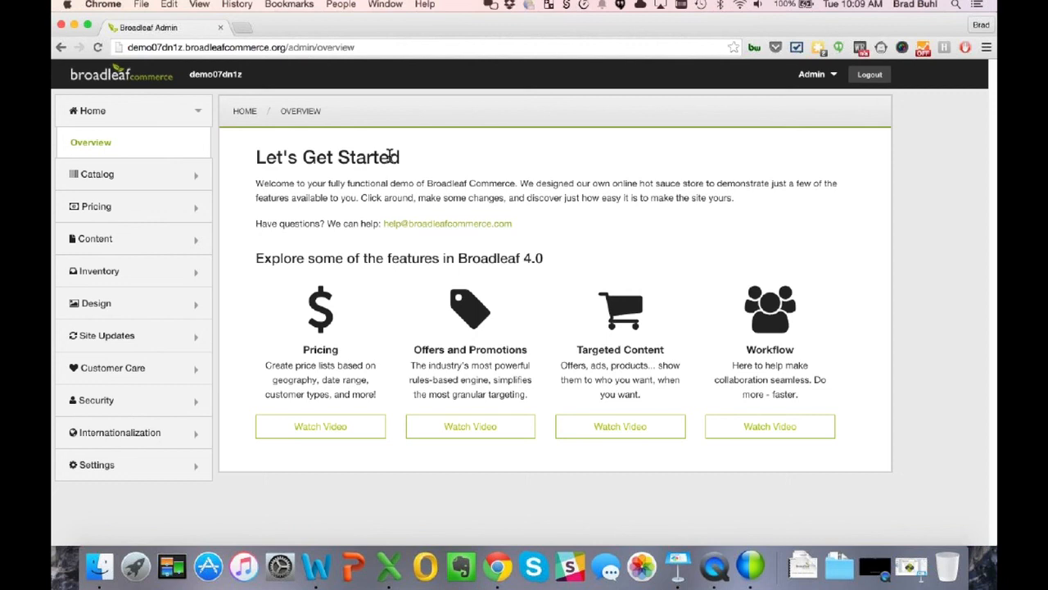
- Open the Marketing role under Security > Roles and review its description and 16 permissions
left_click(107, 407)
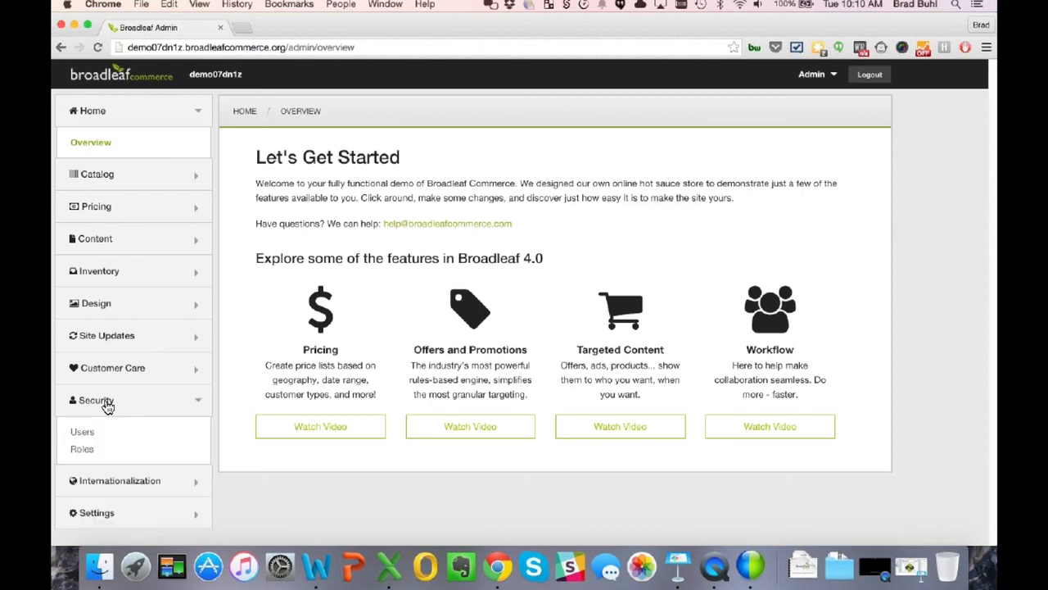
left_click(82, 450)
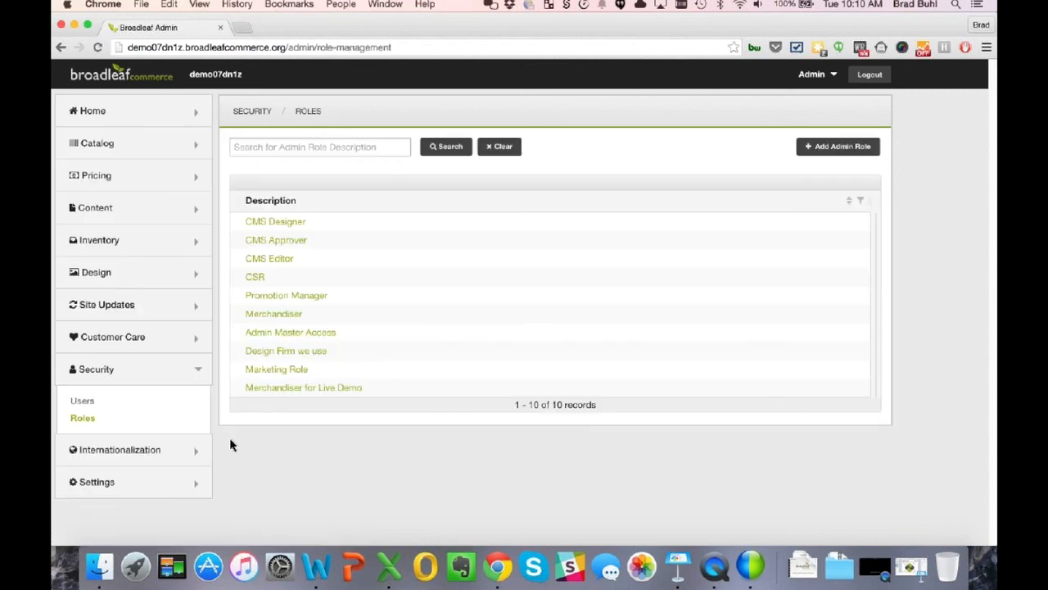
left_click(278, 373)
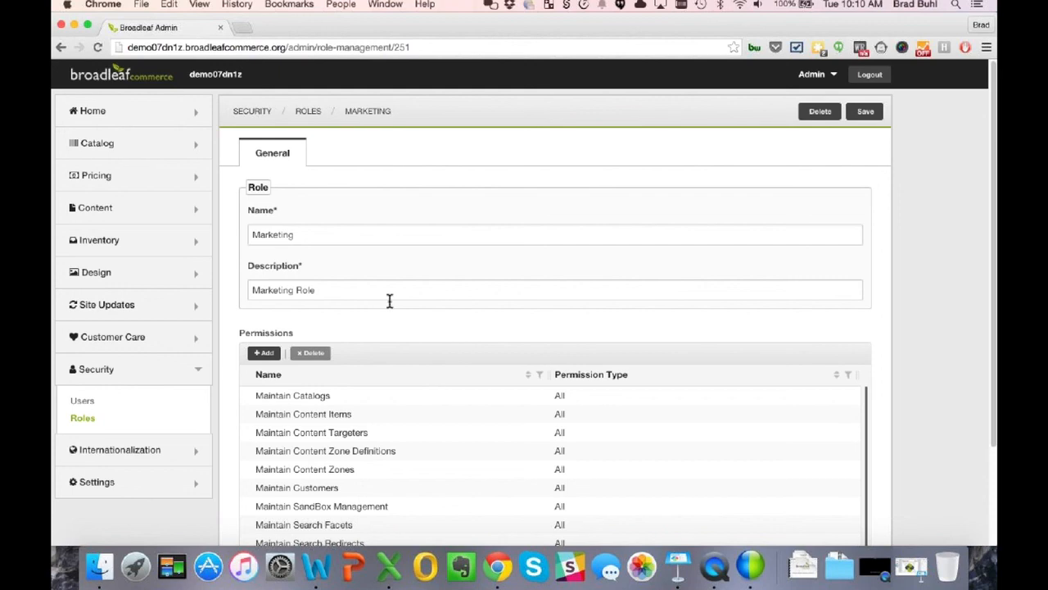
scroll(388, 300, "down", 1)
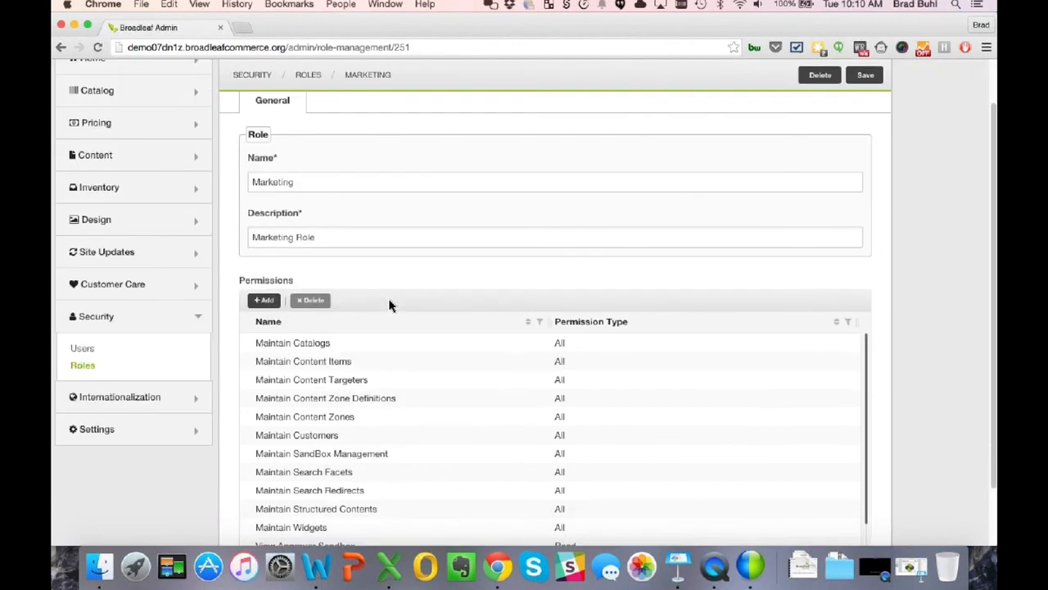
scroll(388, 301, "down", 2)
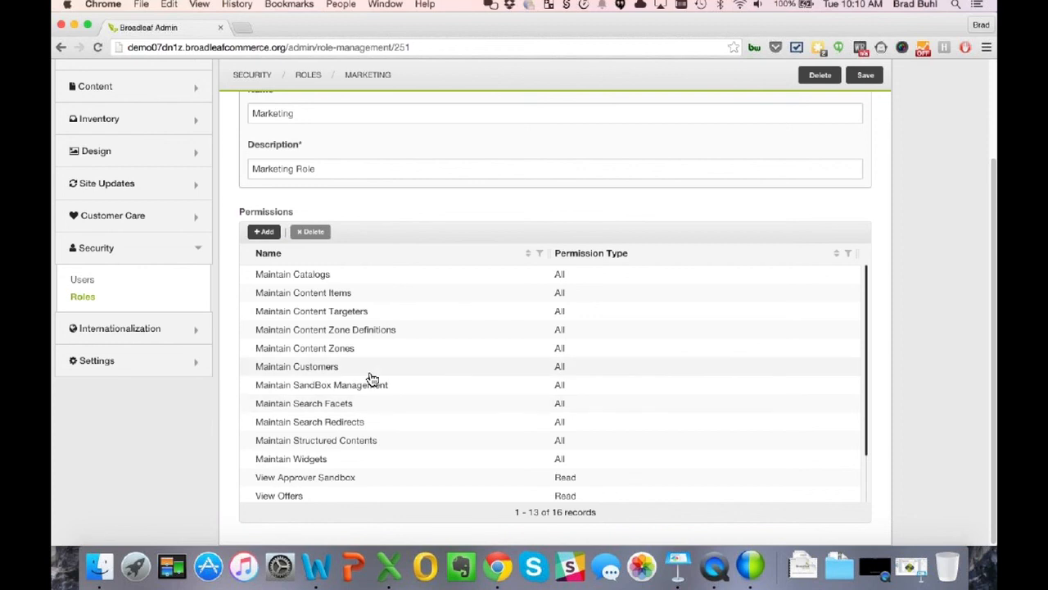
scroll(371, 380, "down", 2)
scroll(371, 389, "up", 5)
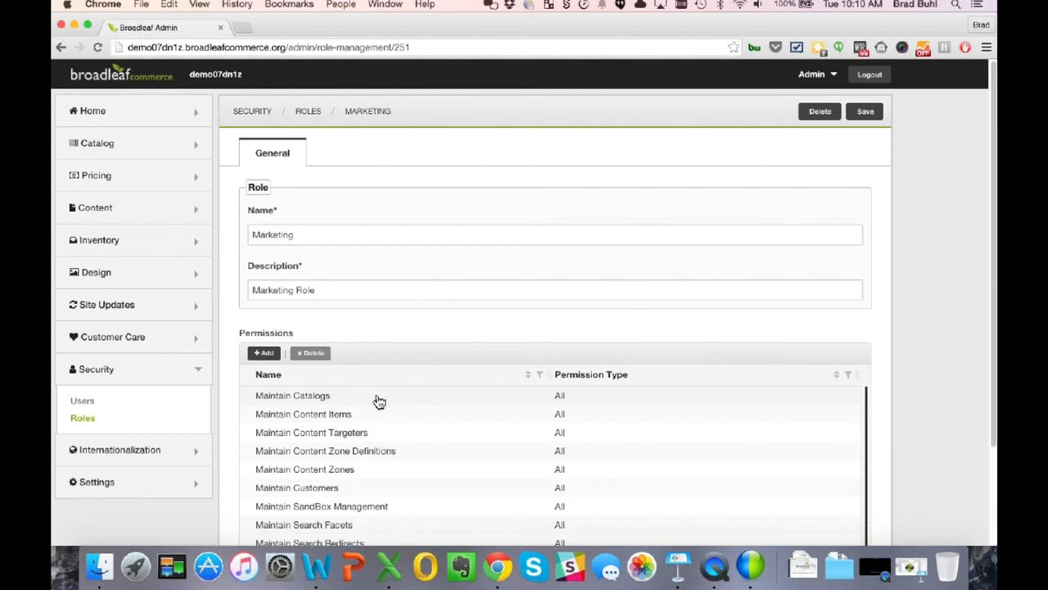
- Add the Generate Offer Codes permission to the Marketing role, save it, and go to Security > Users
left_click(265, 354)
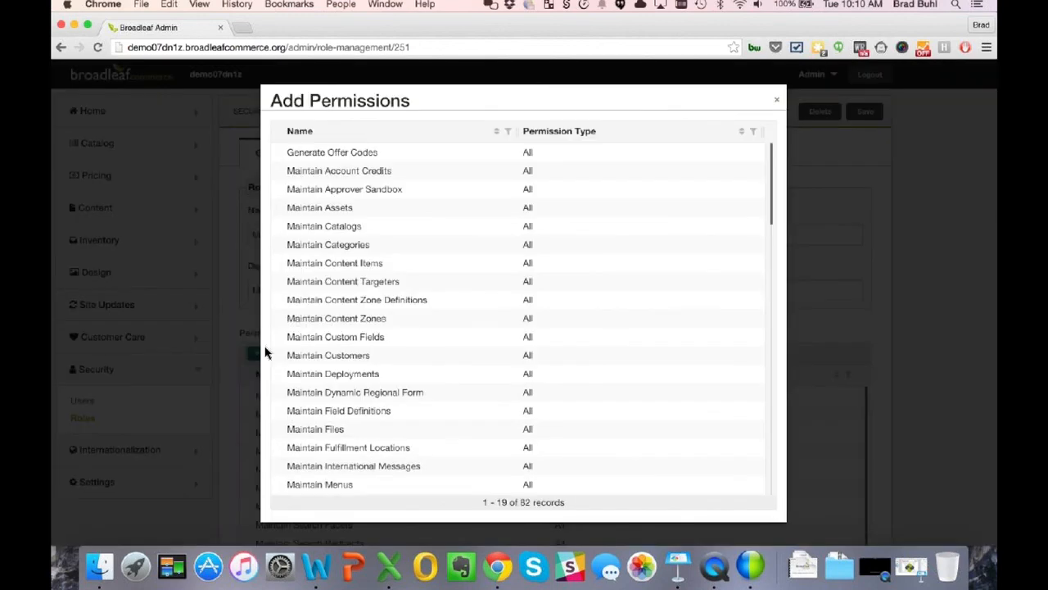
left_click(319, 161)
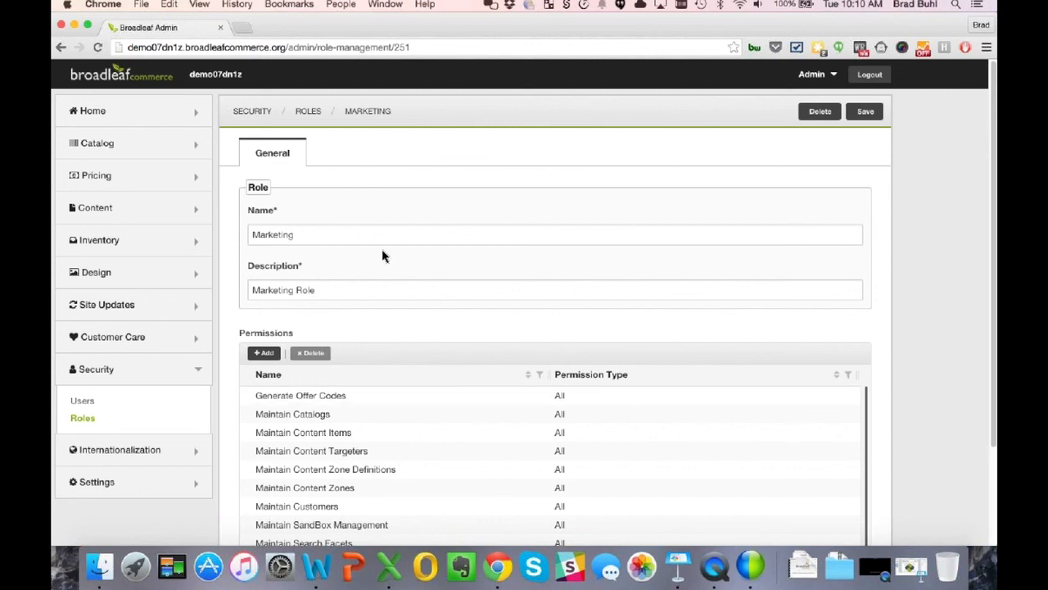
left_click(346, 400)
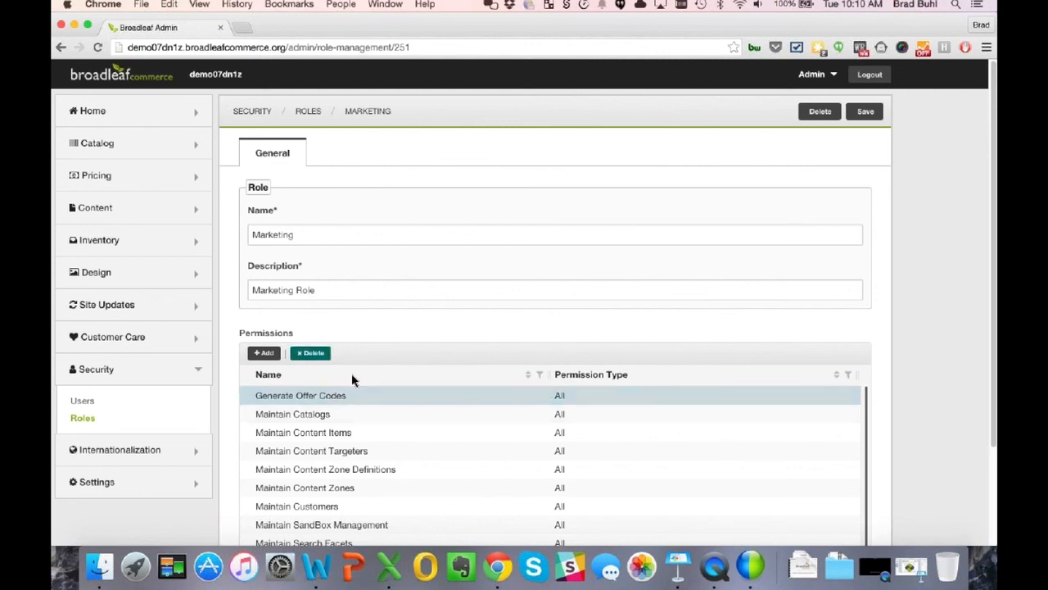
left_click(385, 420)
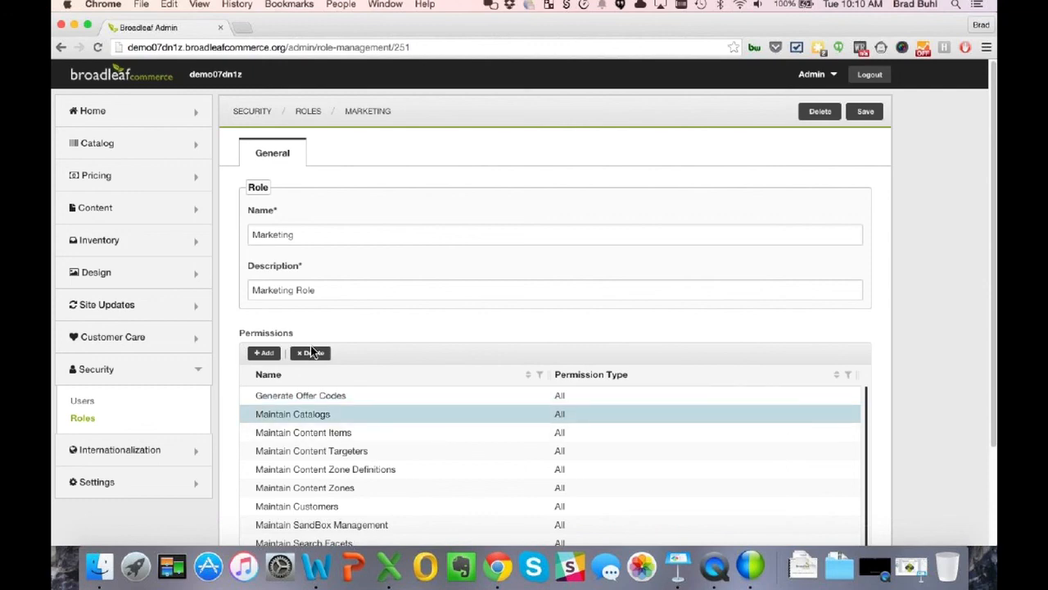
left_click(864, 115)
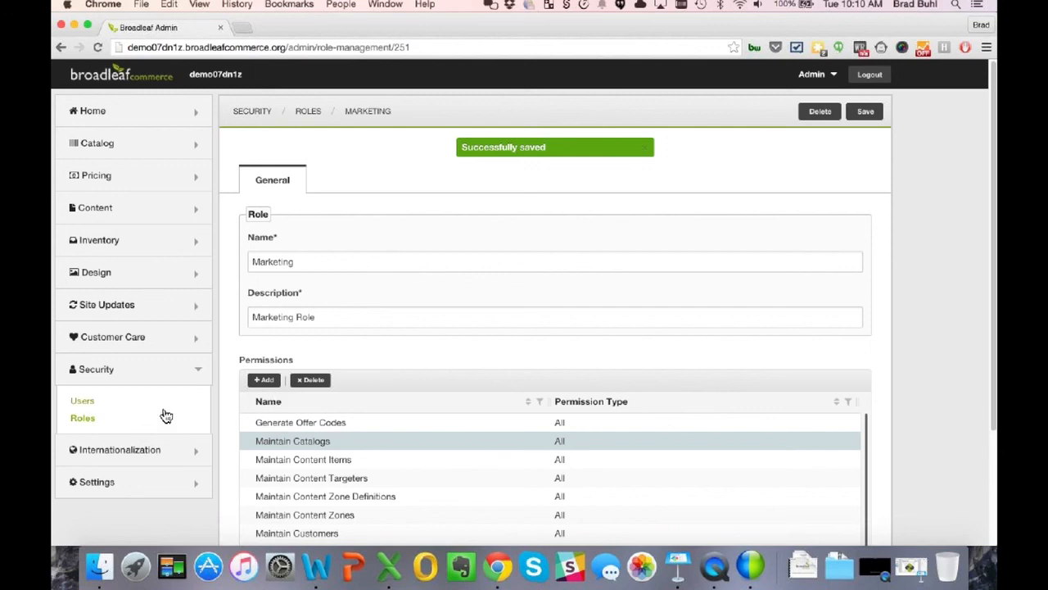
left_click(89, 408)
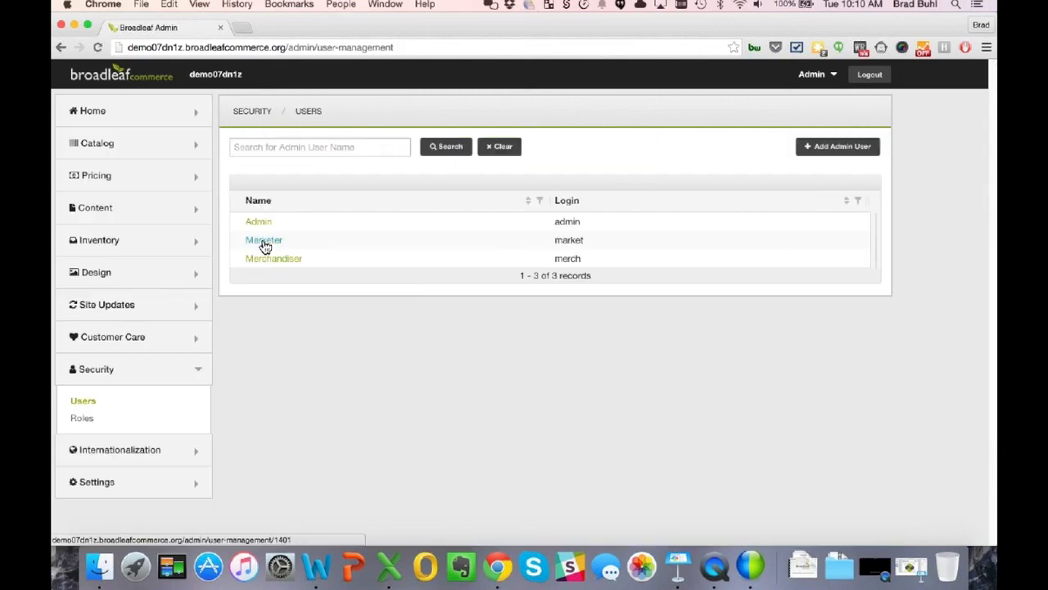
left_click(264, 244)
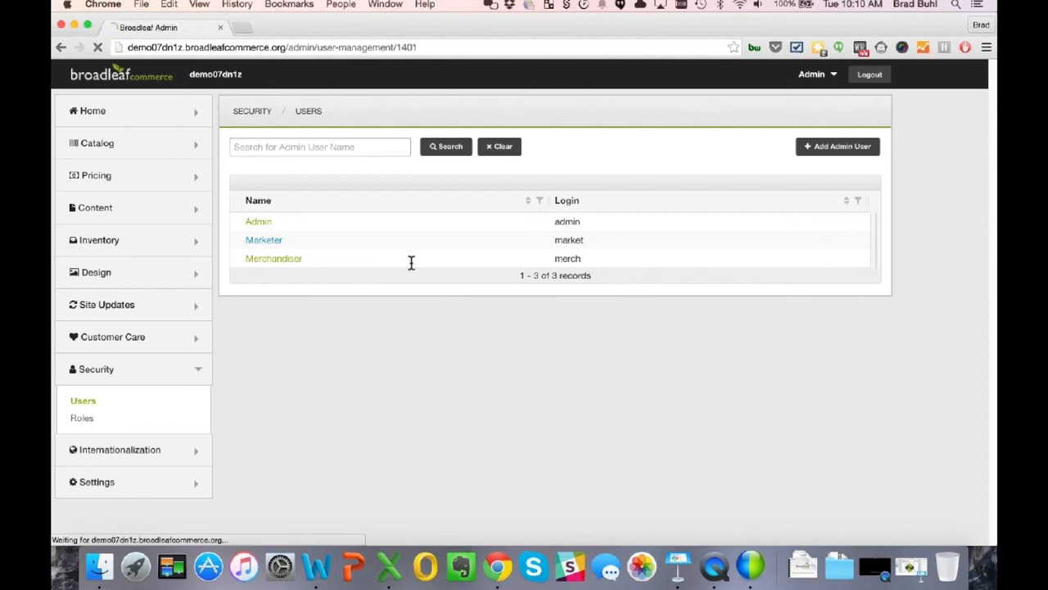
scroll(453, 346, "down", 5)
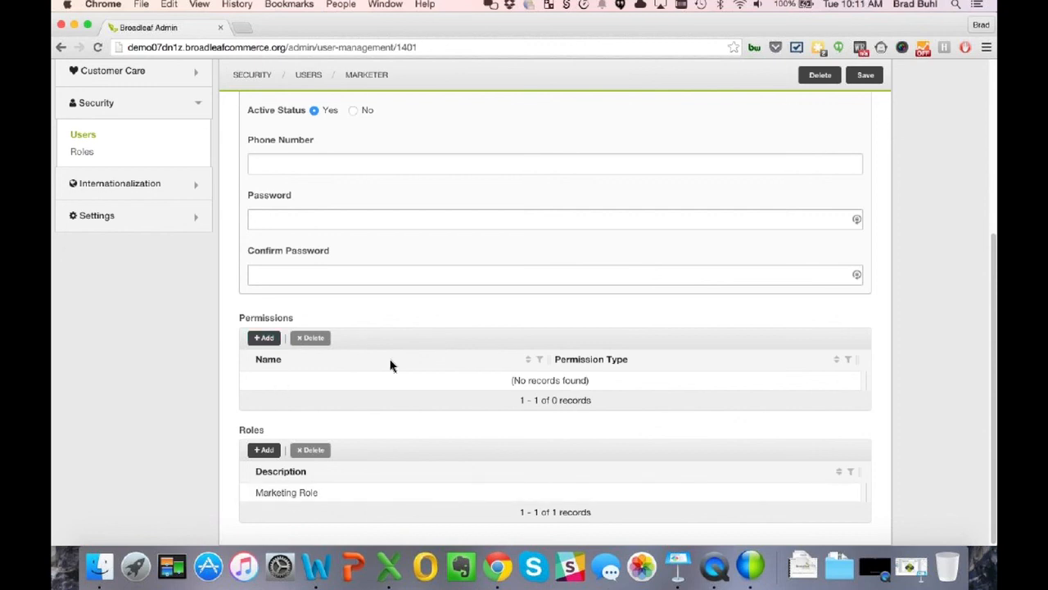
scroll(390, 366, "up", 2)
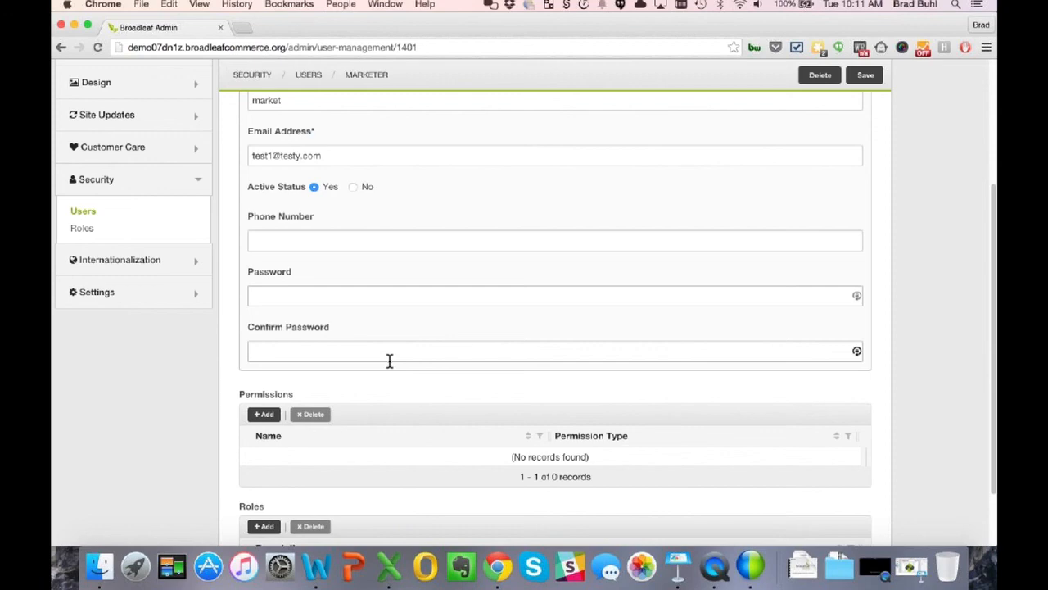
scroll(390, 361, "up", 5)
left_click(84, 399)
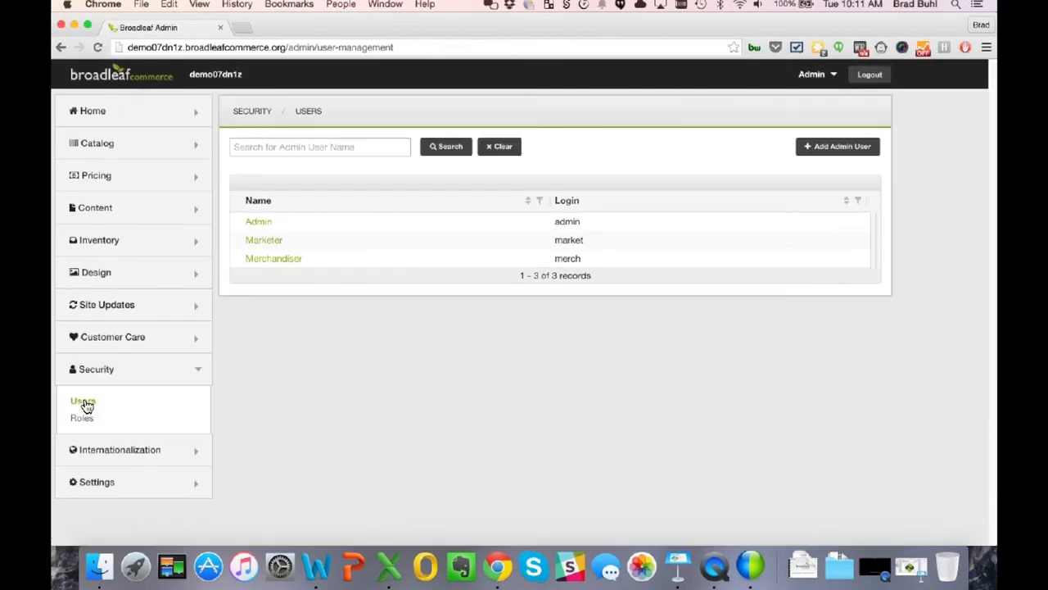
- Add the Generate Offer Codes permission to the Merchandiser user and save the user record
left_click(270, 258)
scroll(401, 401, "down", 3)
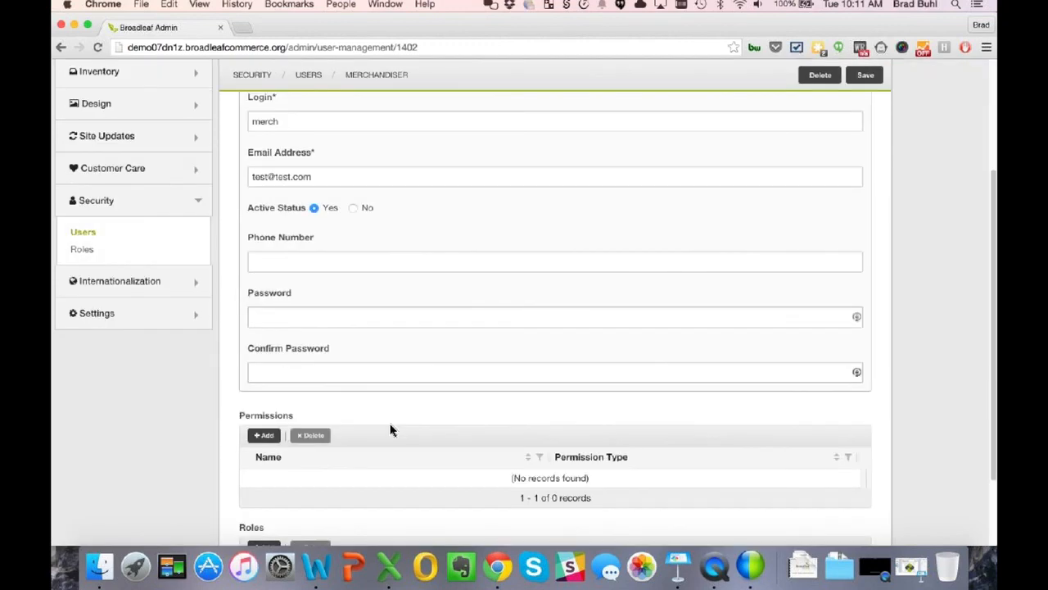
scroll(390, 430, "down", 2)
left_click(264, 338)
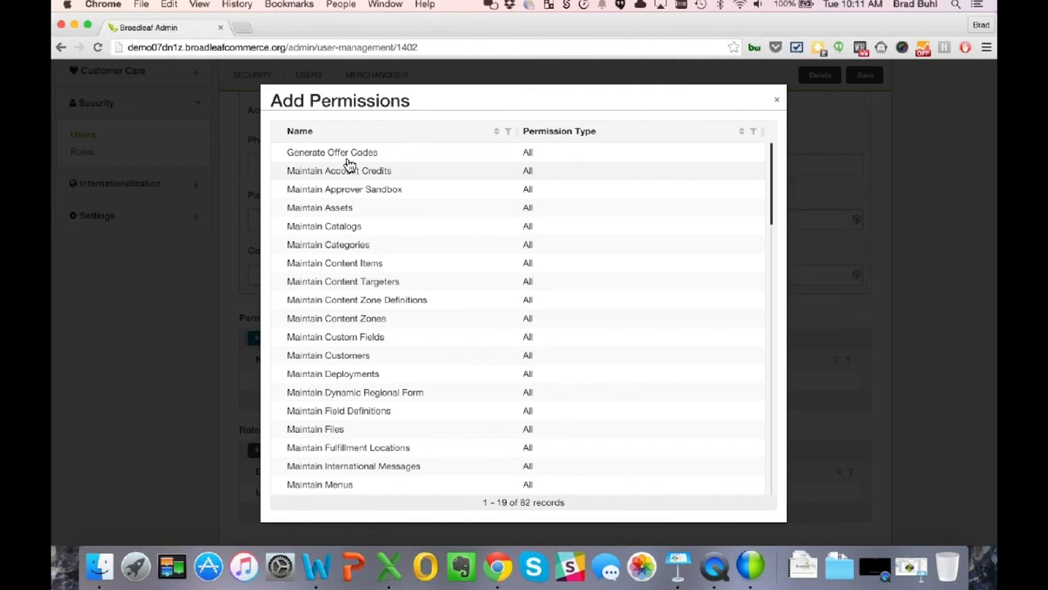
left_click(347, 159)
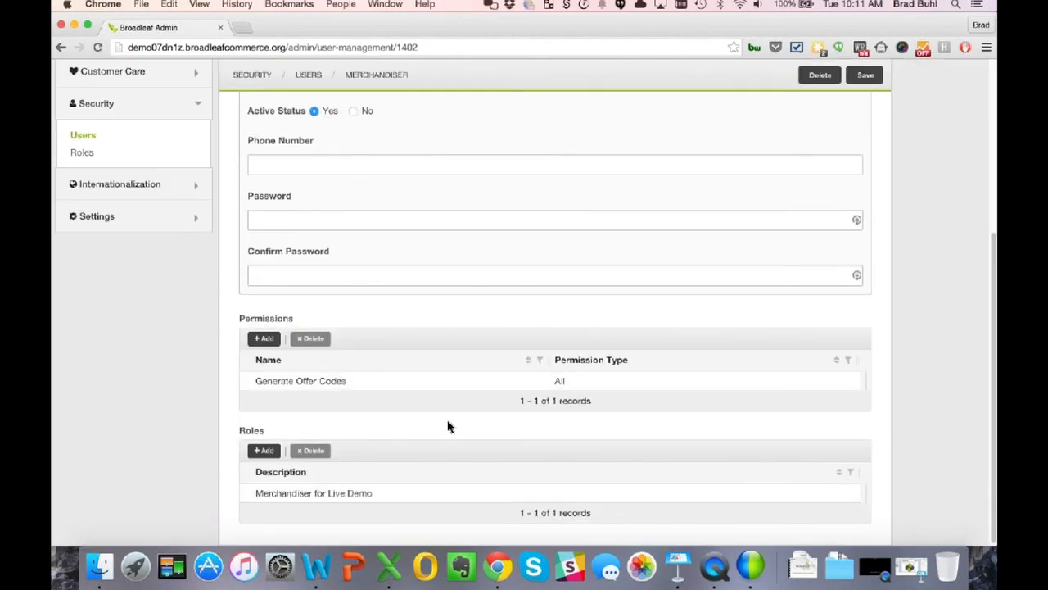
scroll(447, 426, "up", 5)
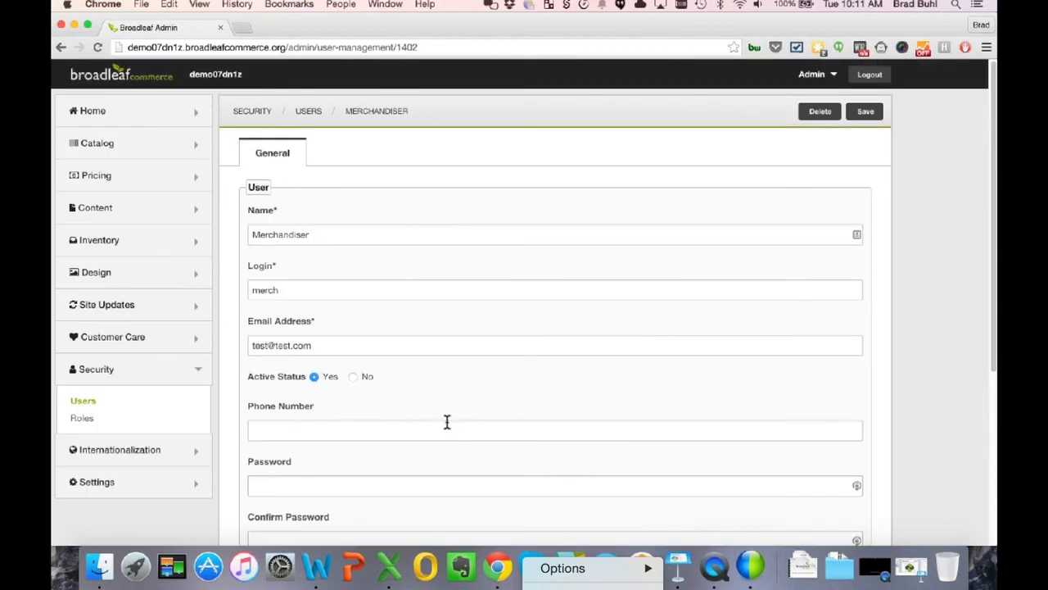
left_click(867, 124)
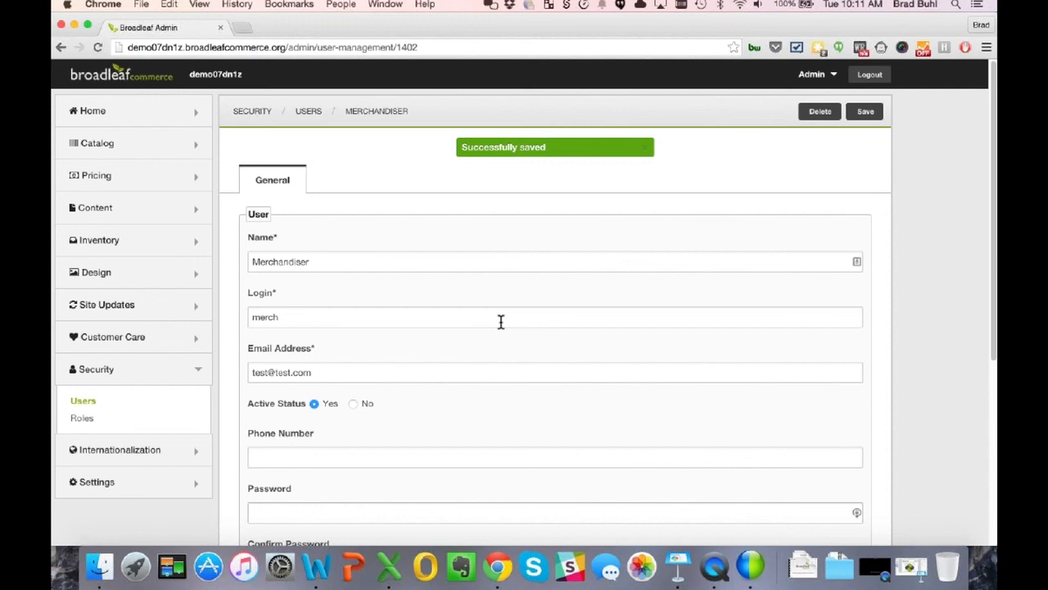
left_click(97, 374)
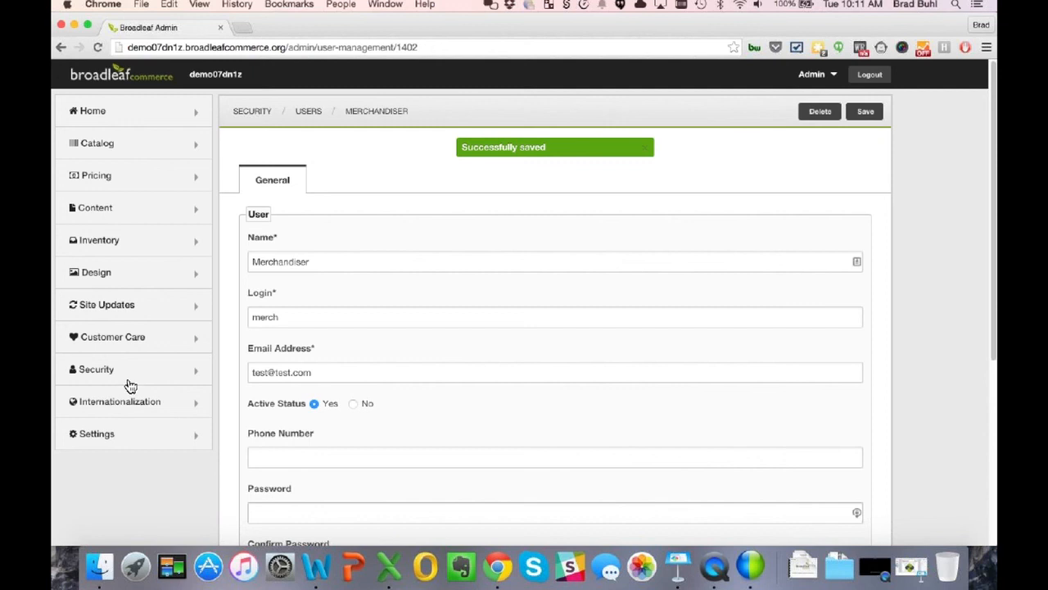
- Start a new custom field under Settings > Custom Fields with target Customer
left_click(96, 438)
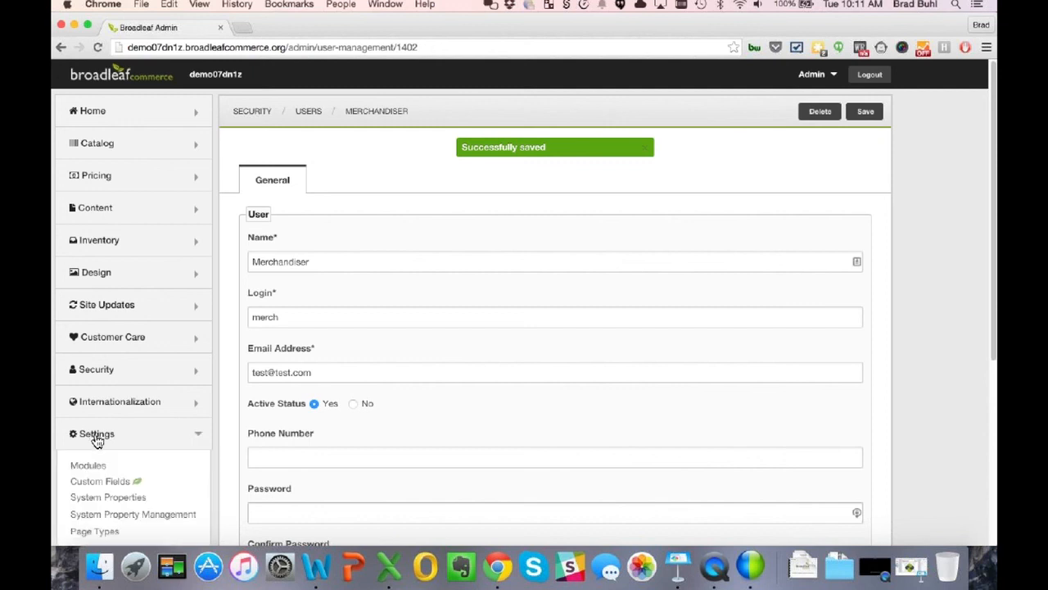
left_click(97, 483)
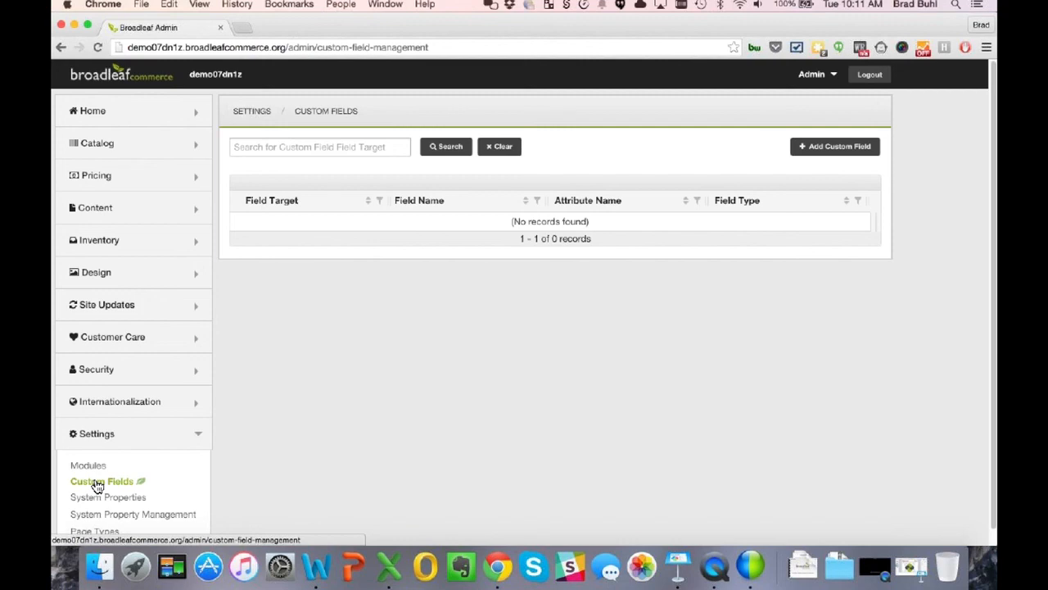
left_click(841, 149)
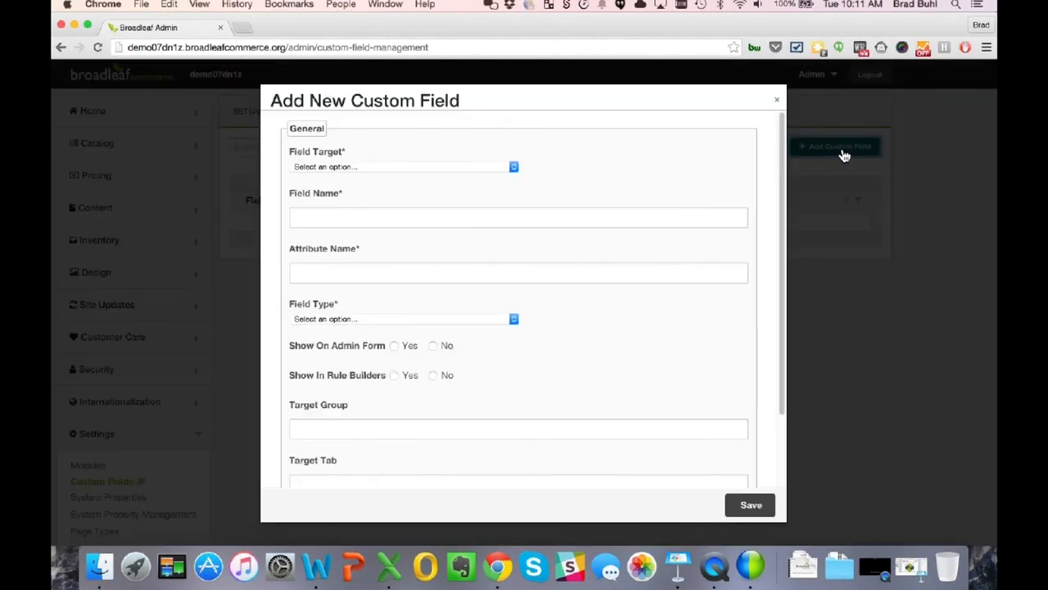
left_click(458, 169)
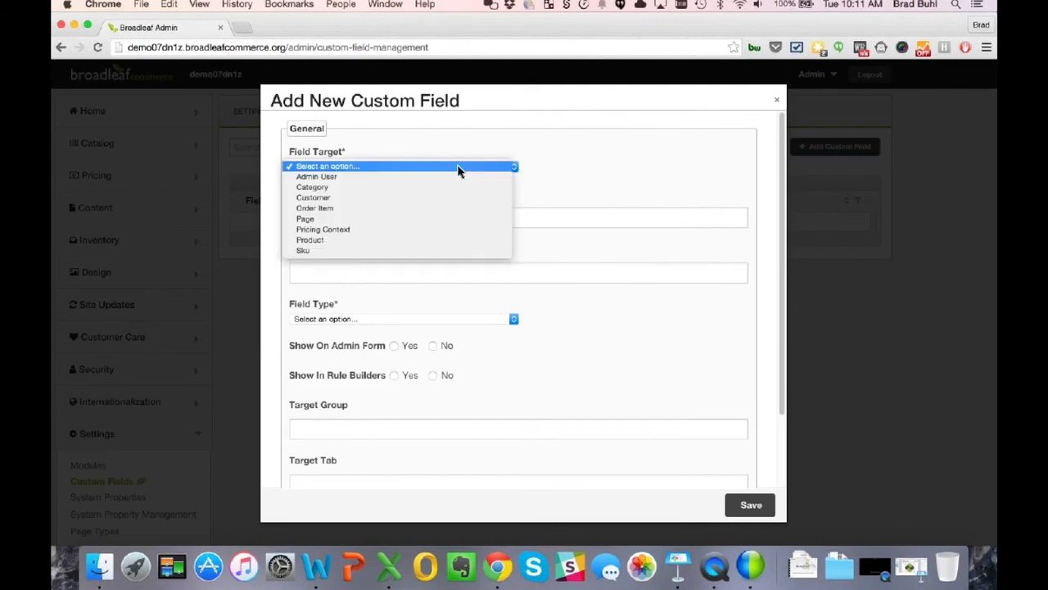
left_click(324, 197)
- Name the field Loyalty, make its type Boolean, and make it available in rule builders
left_click(336, 211)
type("Loyalty")
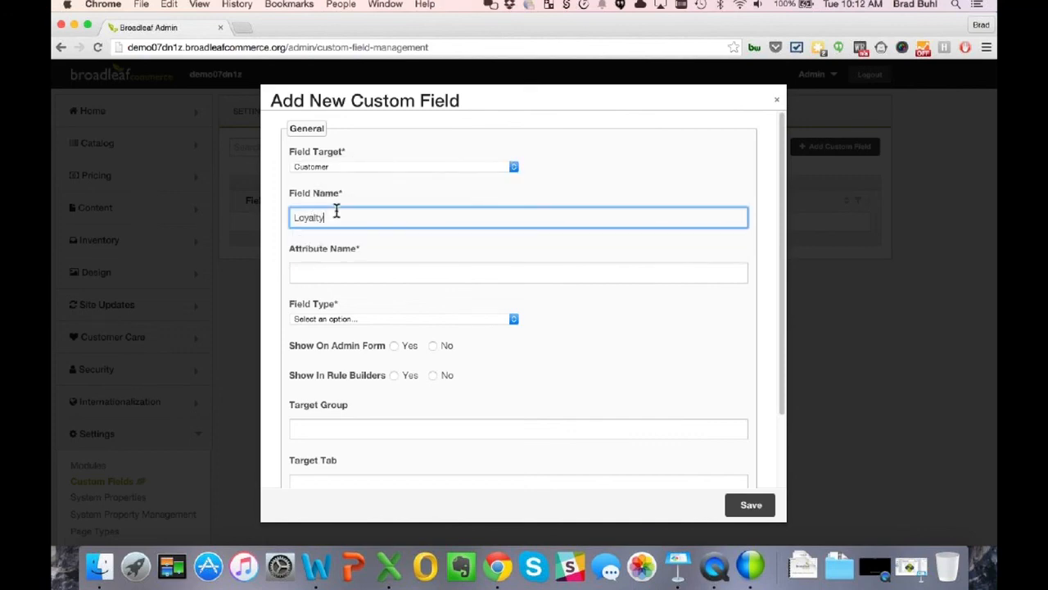
left_click(379, 264)
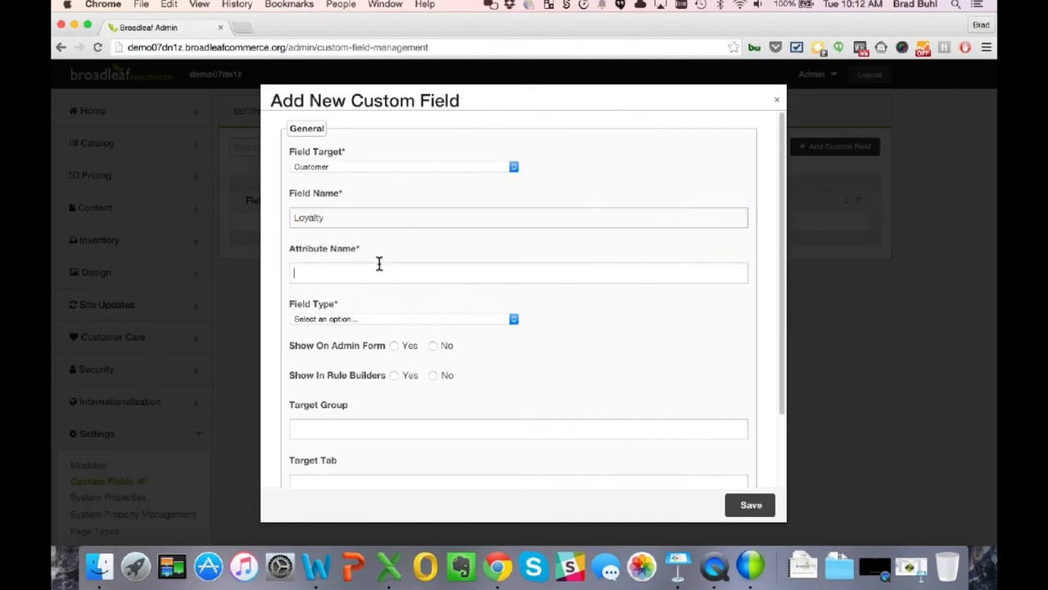
type("Loyalty")
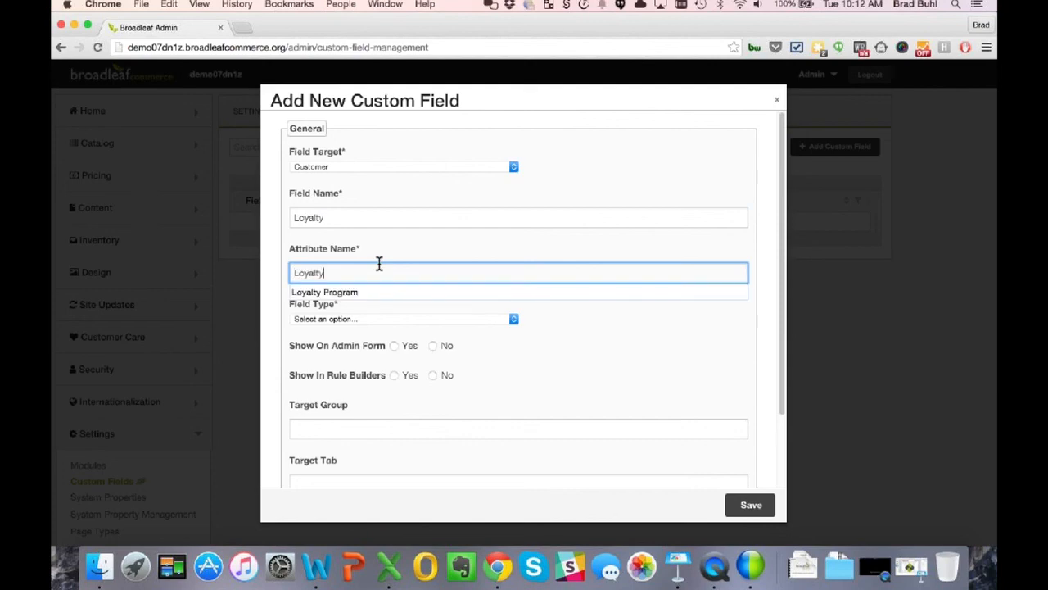
left_click(393, 293)
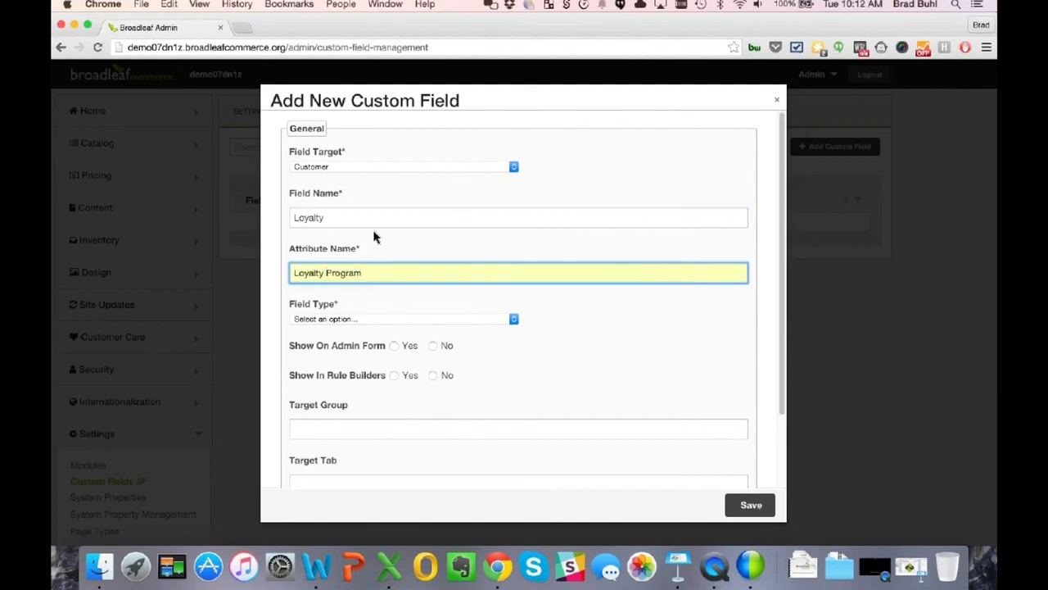
left_click(387, 319)
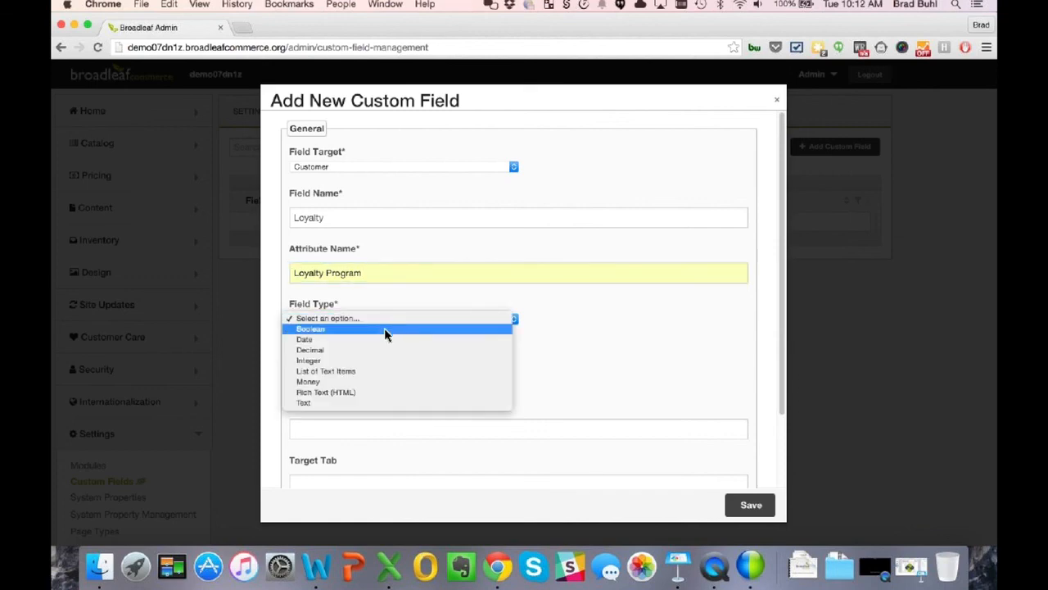
left_click(384, 330)
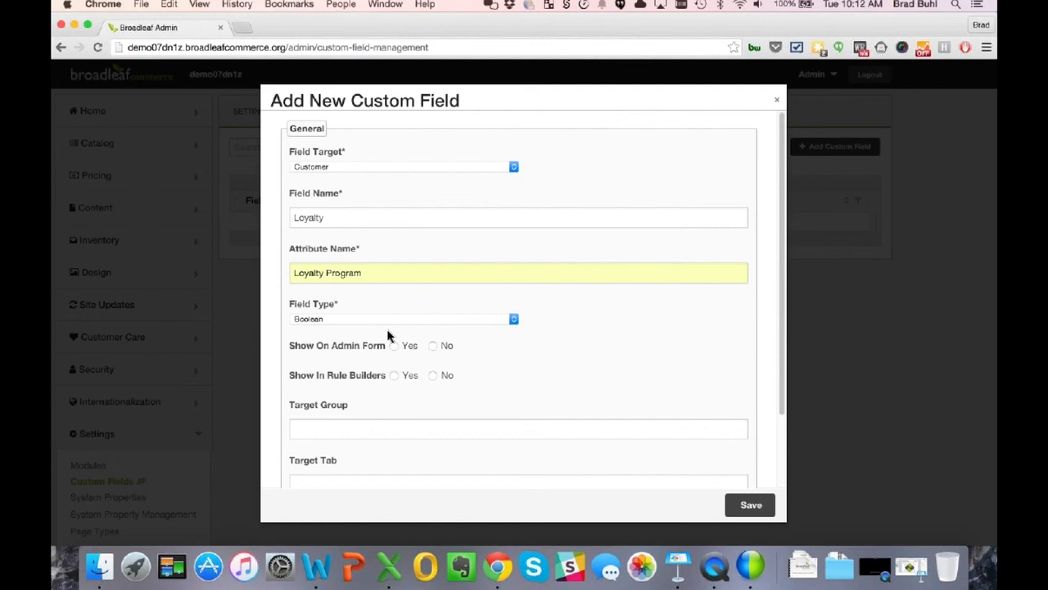
left_click(394, 376)
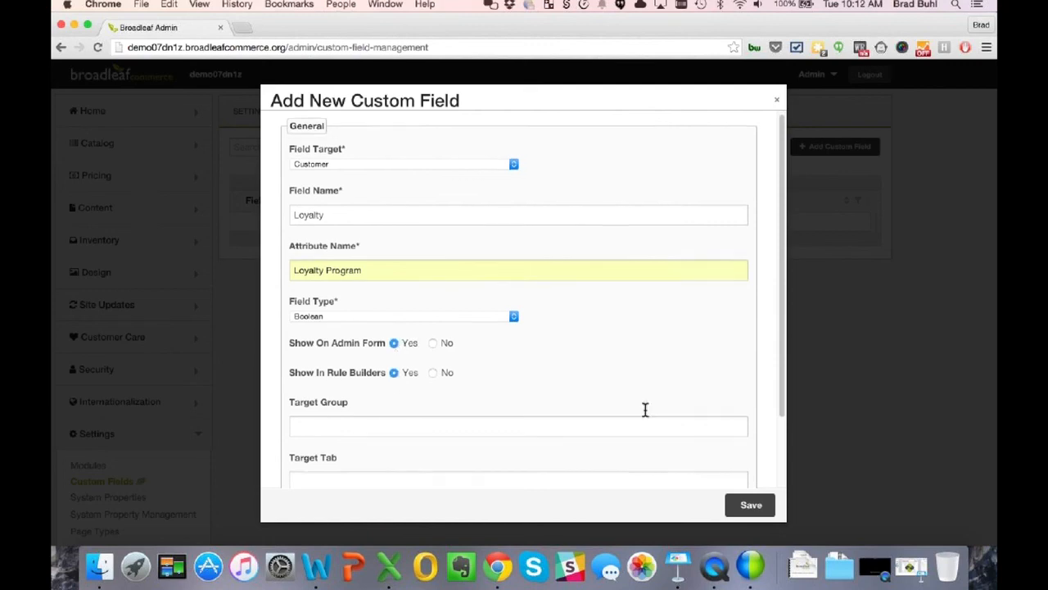
- Change the rejected attribute name to Loyalty_Program, save the field, and copy the site domain
scroll(644, 415, "down", 3)
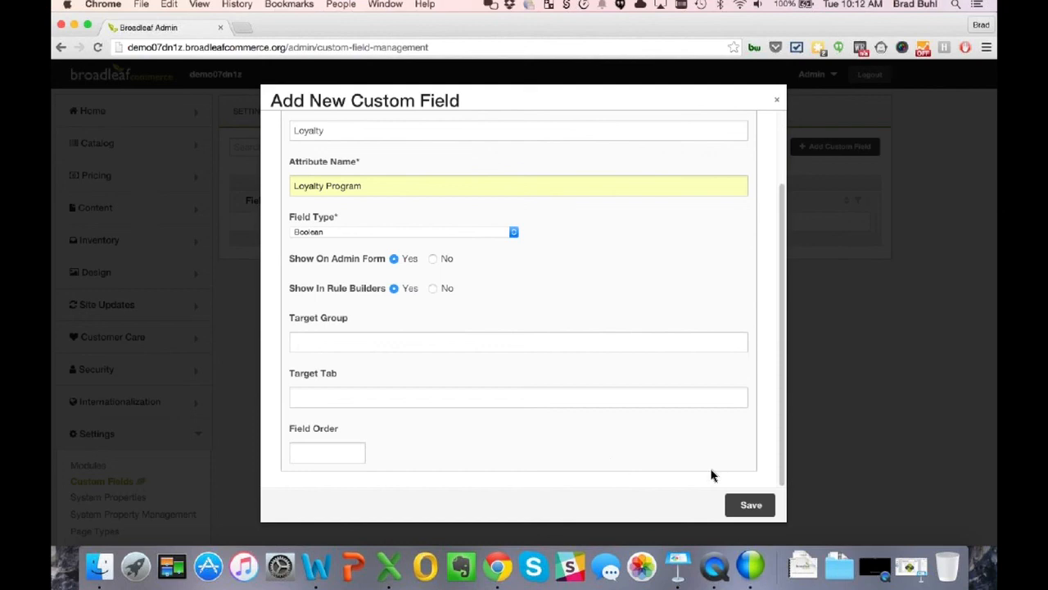
left_click(751, 503)
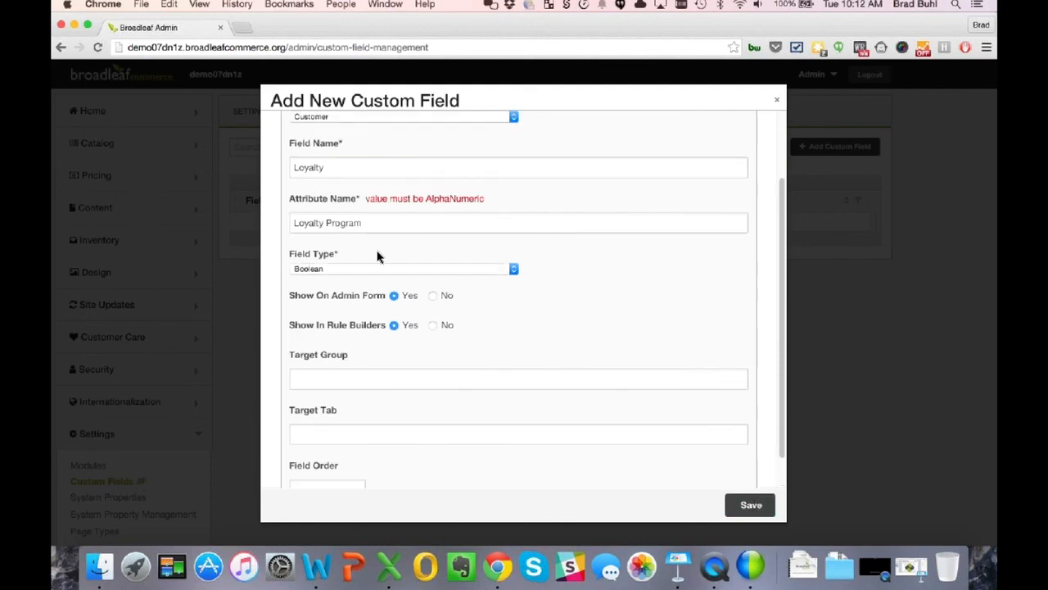
left_click_drag(377, 222, 239, 213)
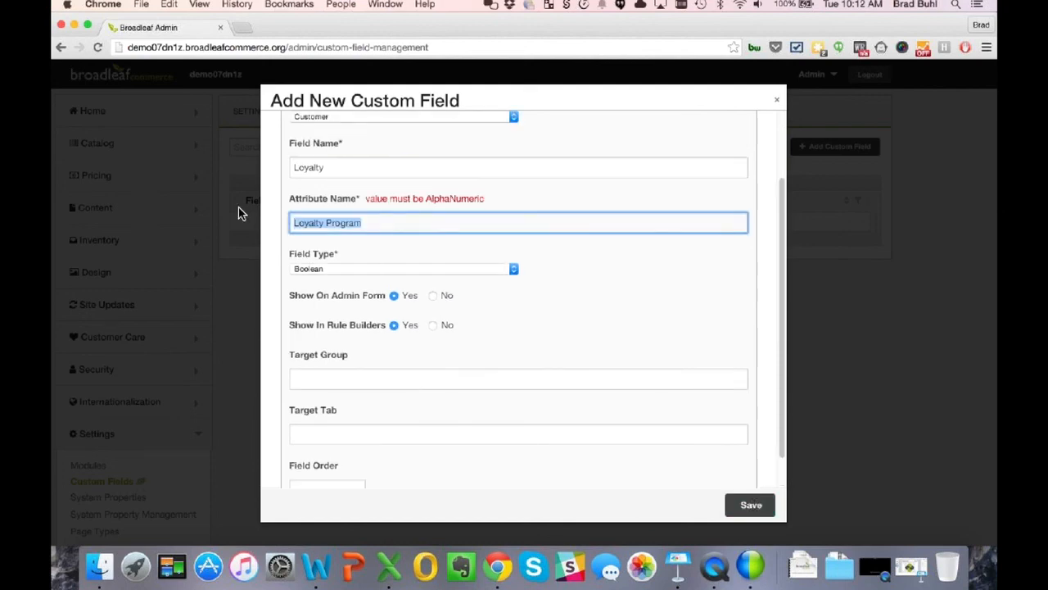
type("Loyalty_Program")
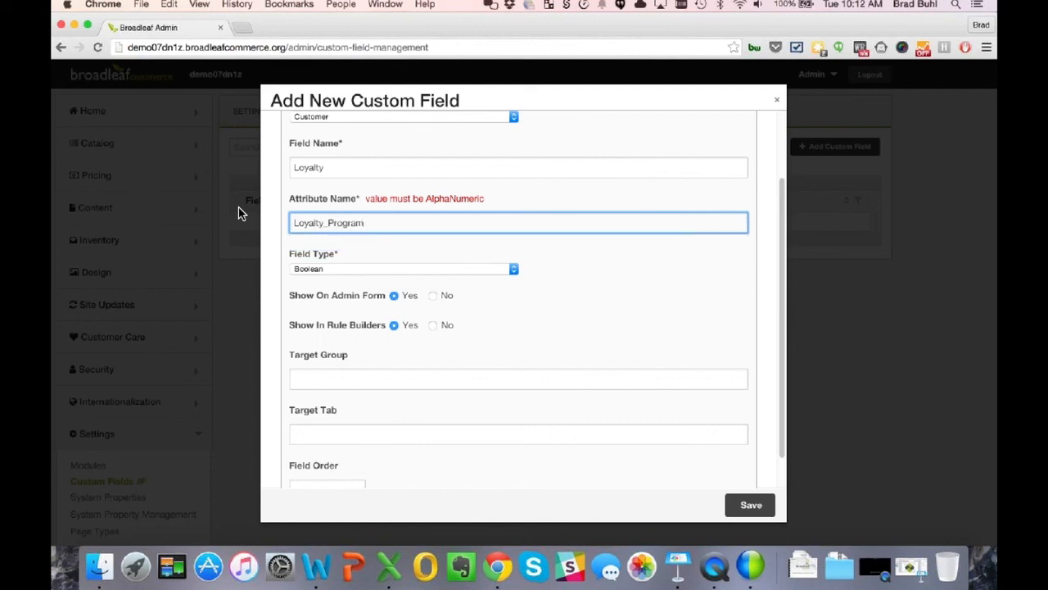
left_click(749, 505)
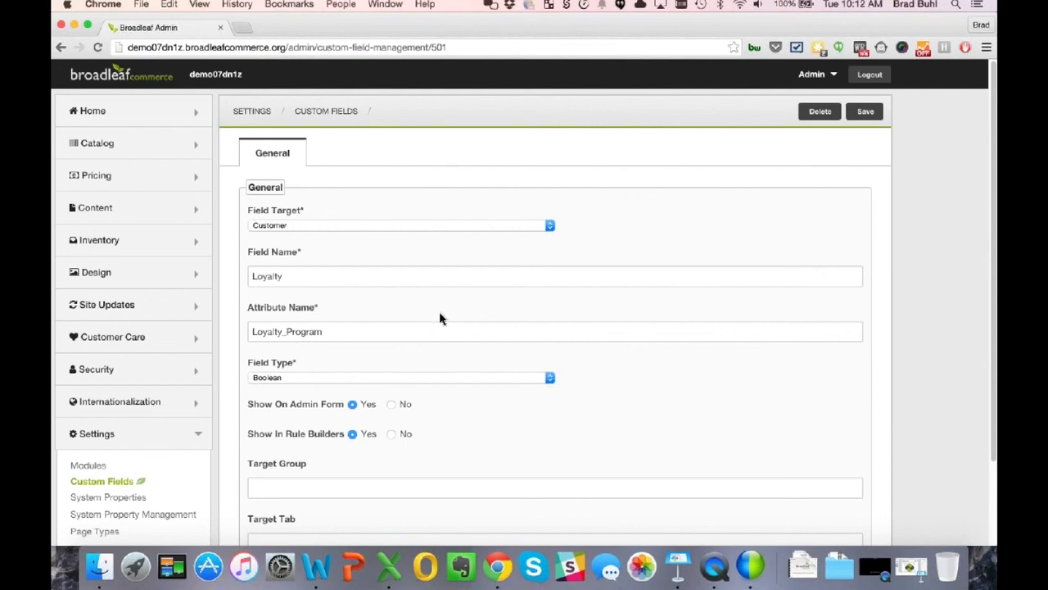
scroll(441, 316, "down", 2)
scroll(573, 246, "up", 2)
left_click(862, 115)
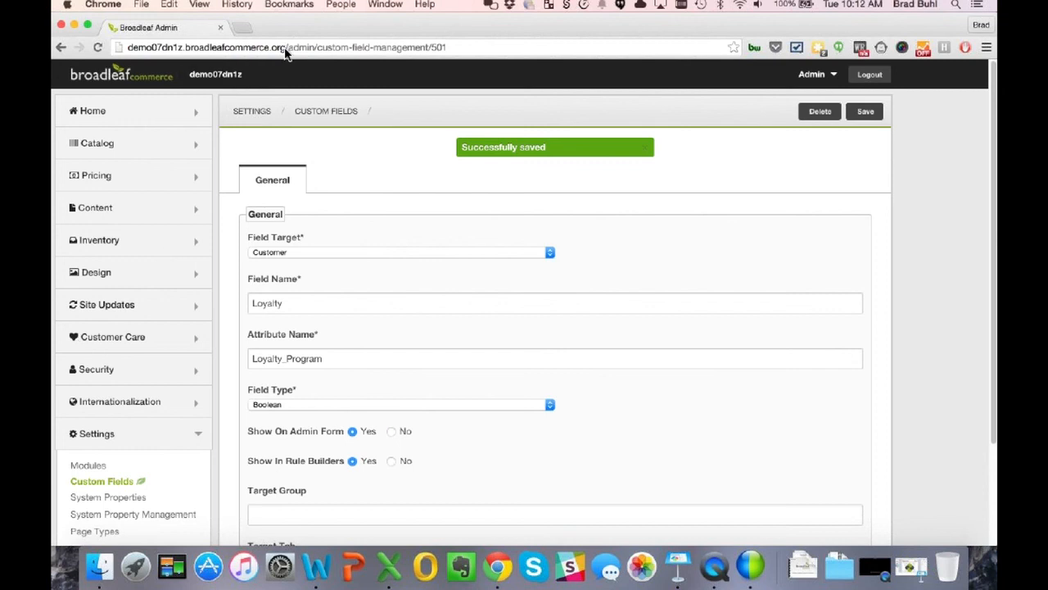
left_click_drag(286, 46, 145, 37)
key("ctrl+c")
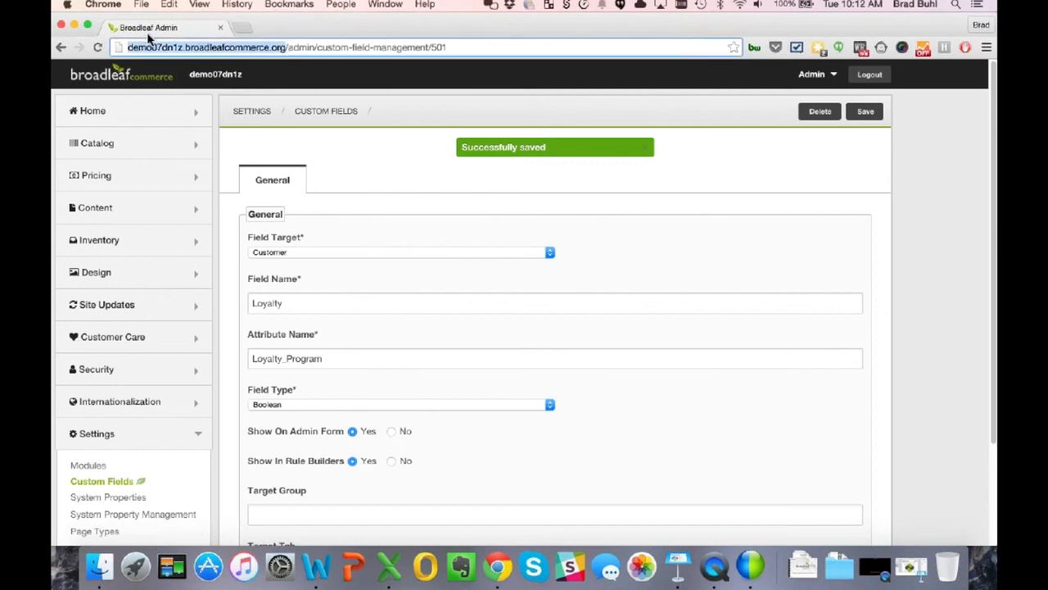
- Load the Heat Clinic storefront's Register page from the copied domain in a new tab, then return to admin
left_click(243, 26)
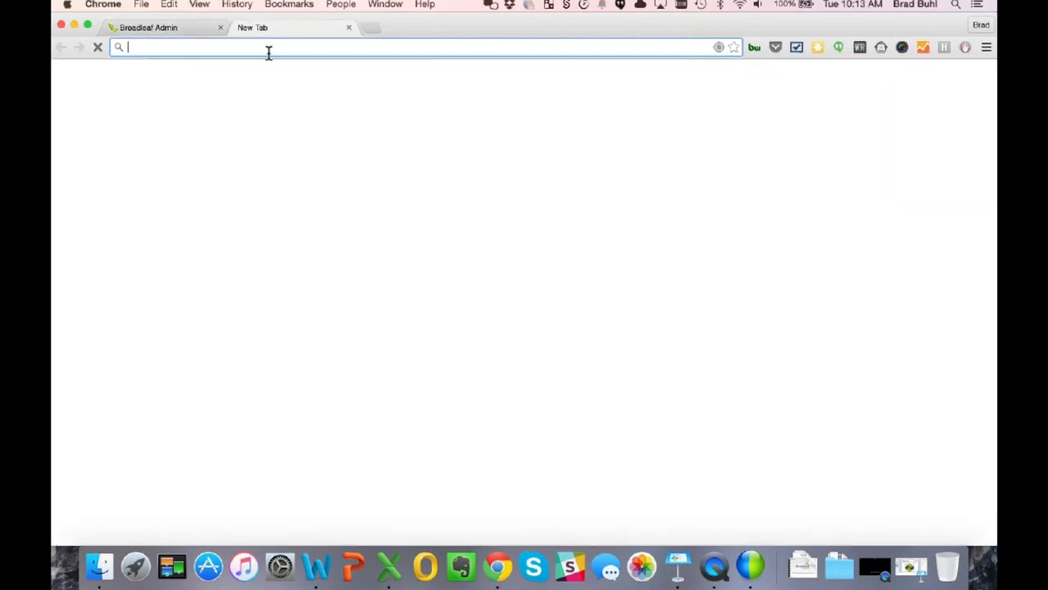
key("ctrl+v")
key("Return")
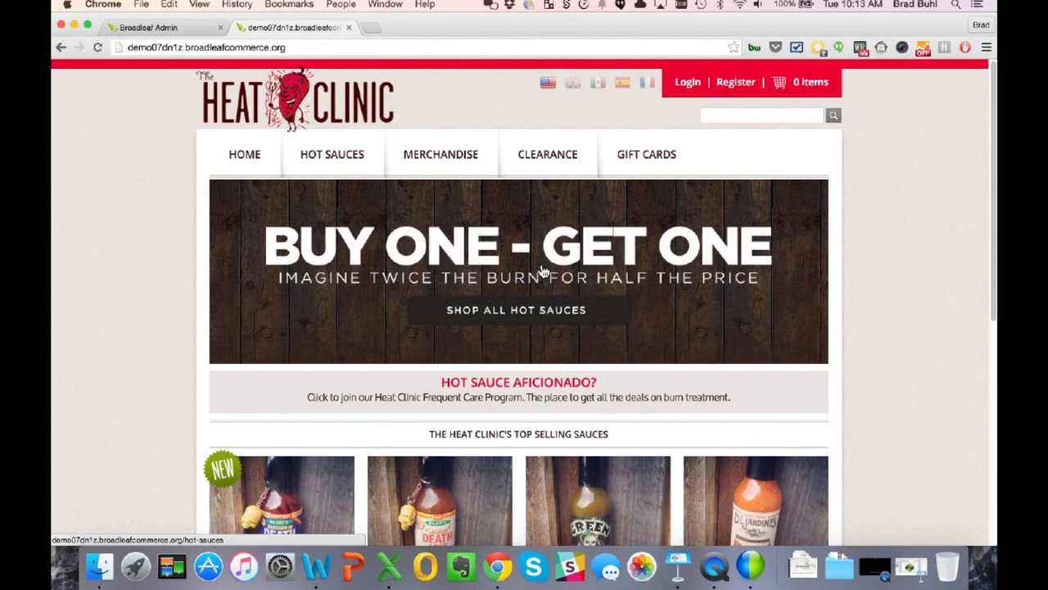
left_click(736, 83)
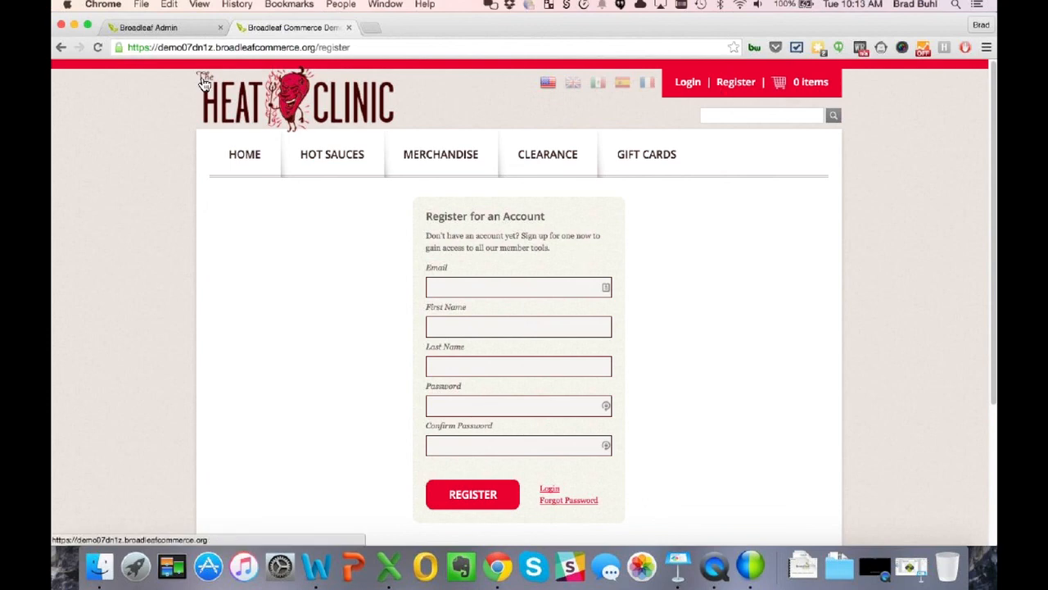
left_click(182, 32)
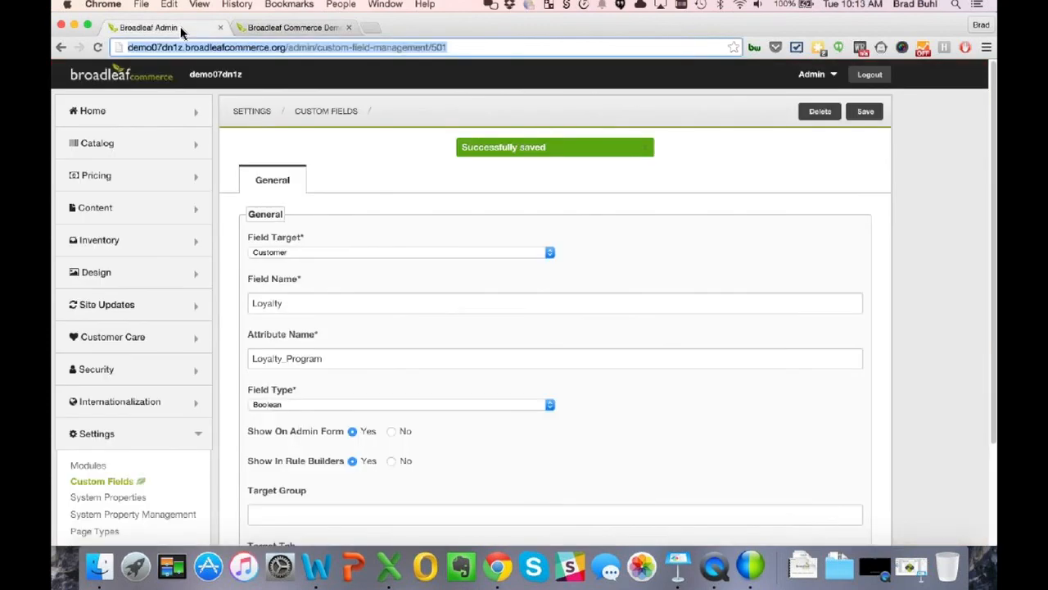
- Open the Customer Care > Customers list and review the first customer's record
left_click(106, 440)
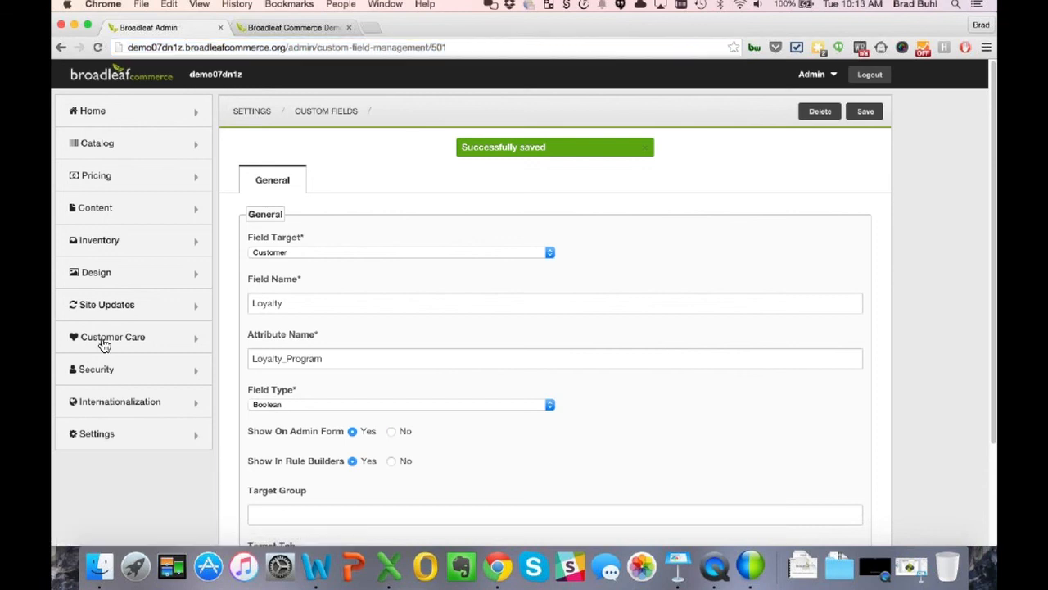
left_click(104, 341)
left_click(104, 370)
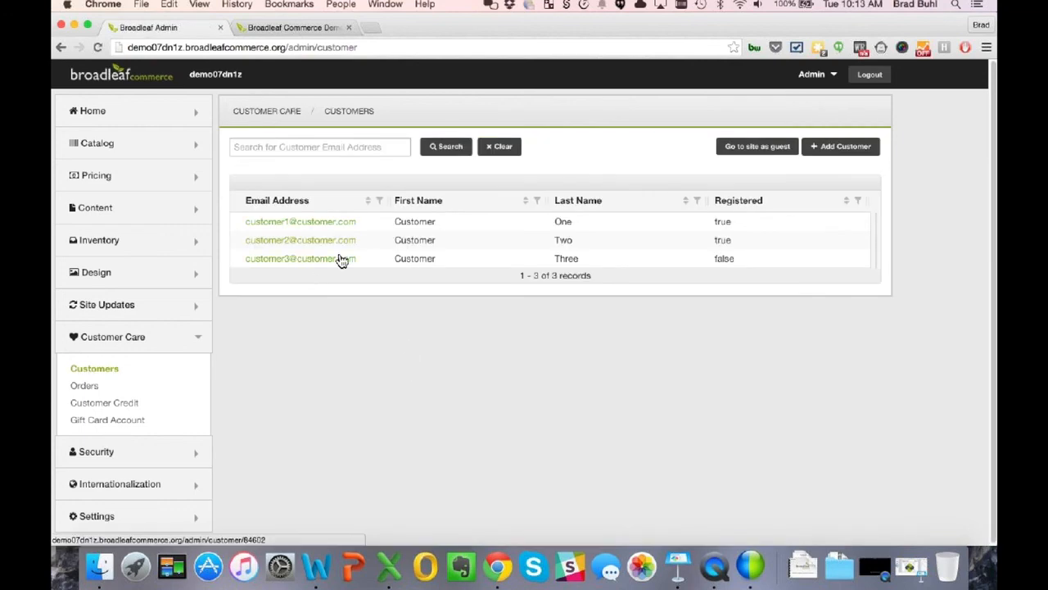
left_click(317, 229)
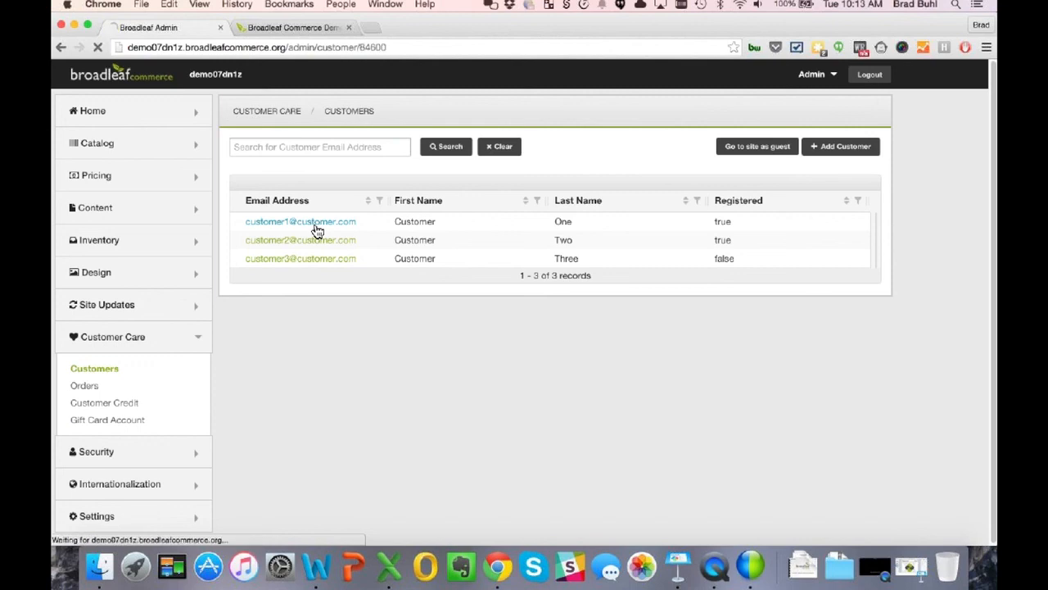
scroll(322, 350, "down", 3)
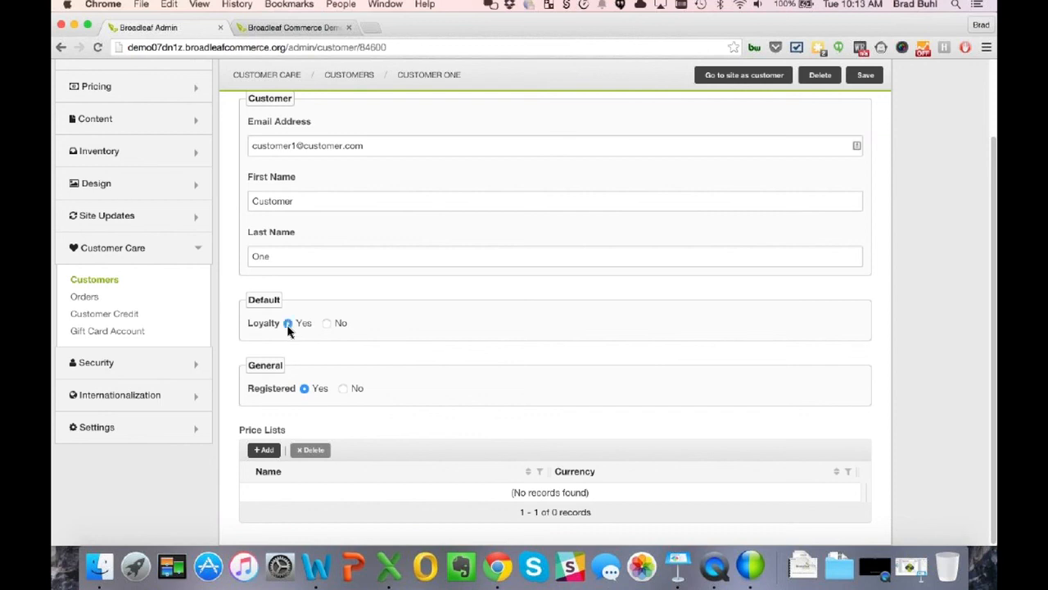
scroll(617, 269, "up", 1)
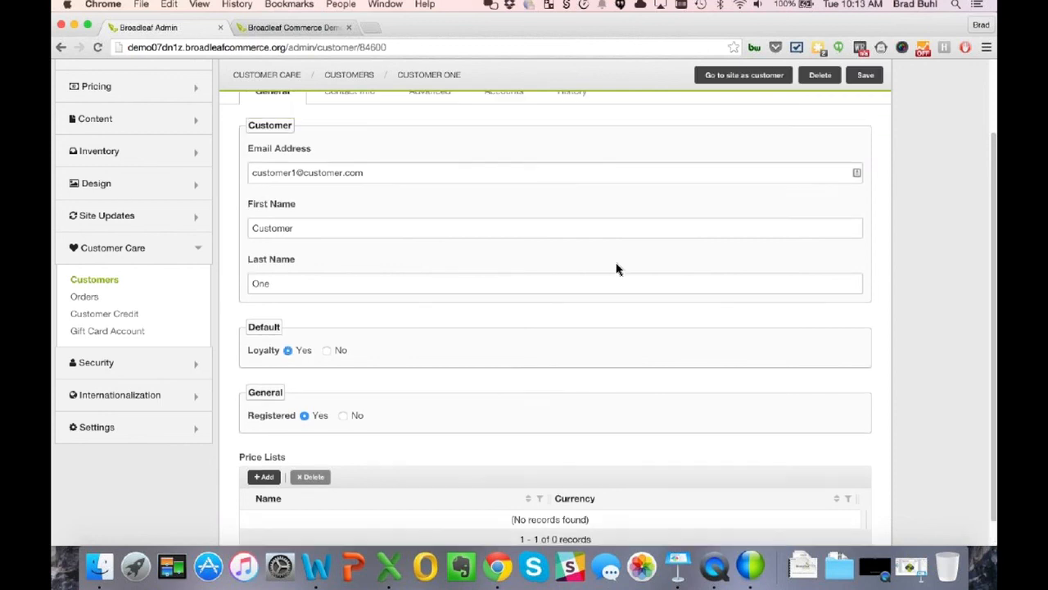
left_click(106, 284)
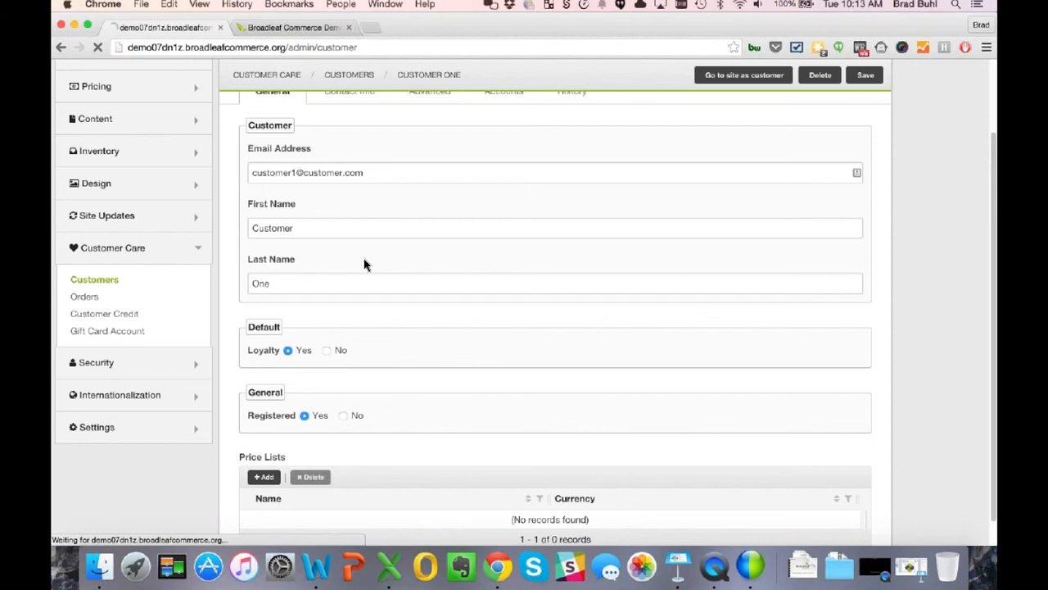
- Save the second customer's record with loyalty left on
left_click(315, 242)
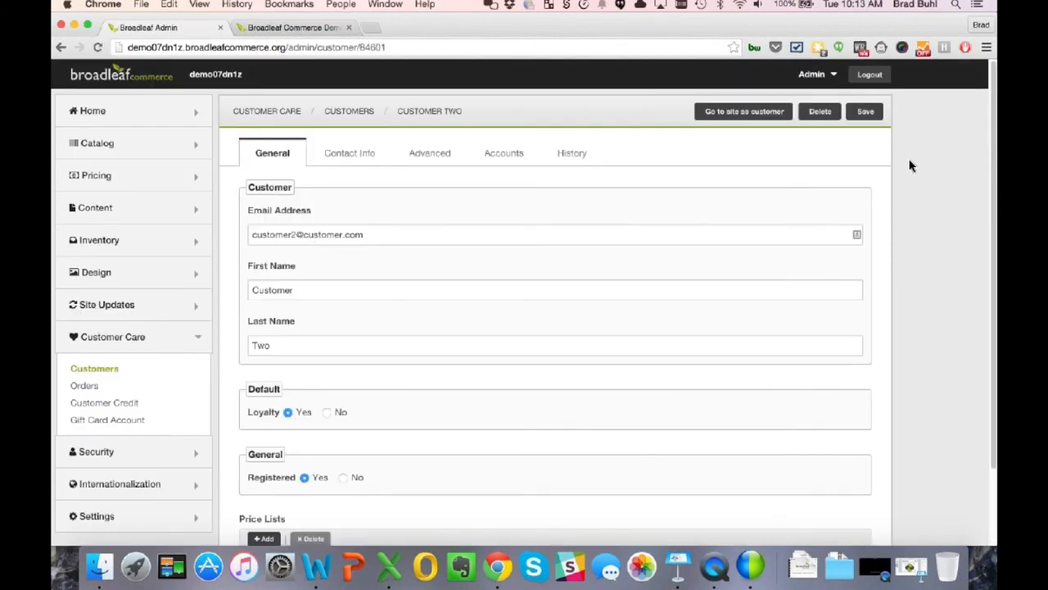
left_click(868, 112)
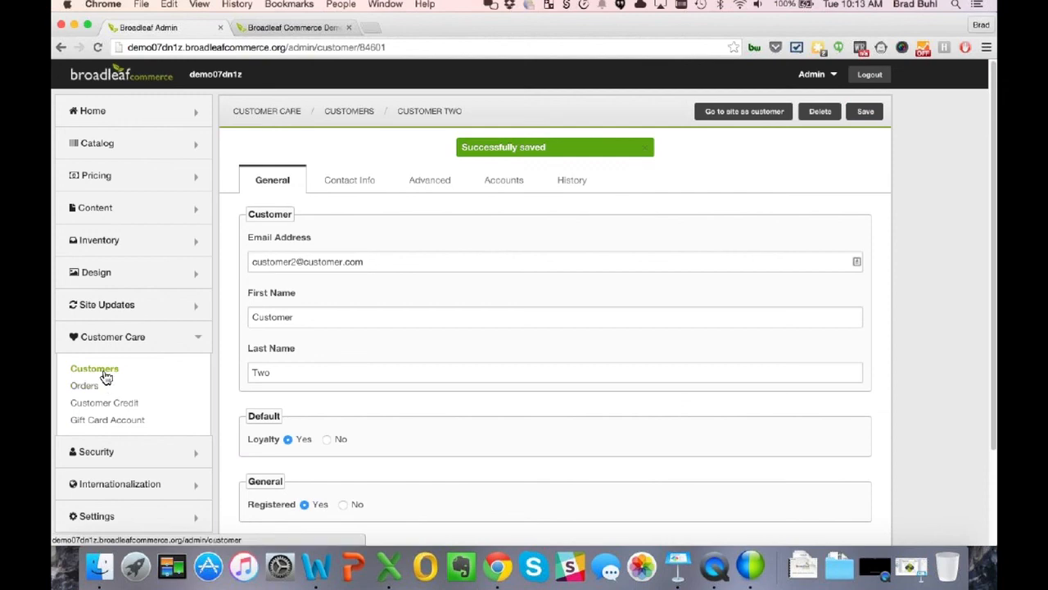
left_click(105, 372)
- Set the third customer's Loyalty to No, save, and return to the Customers list
left_click(298, 262)
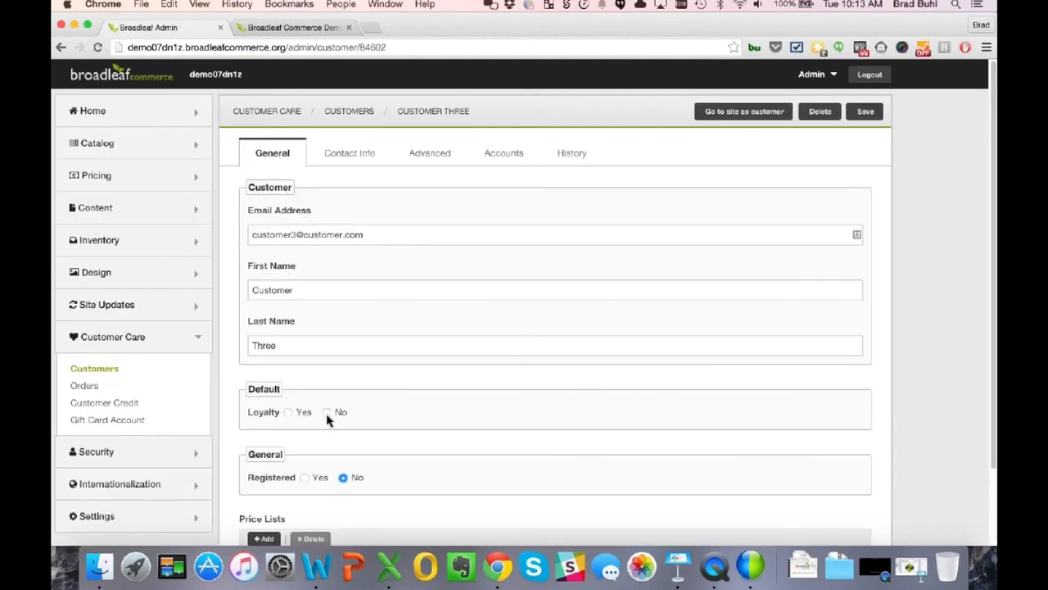
left_click(327, 413)
left_click(865, 112)
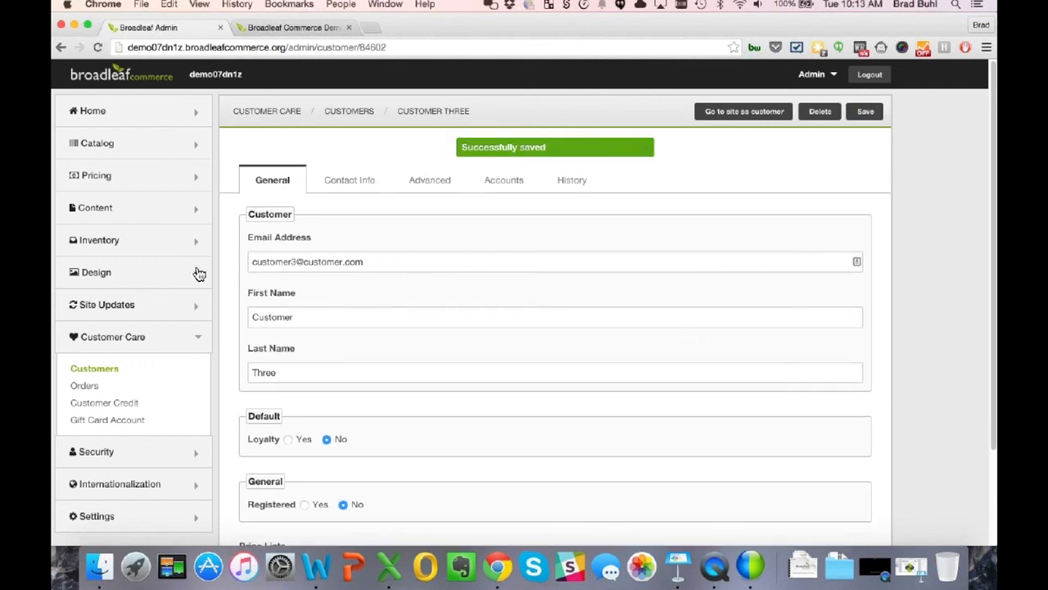
left_click(108, 373)
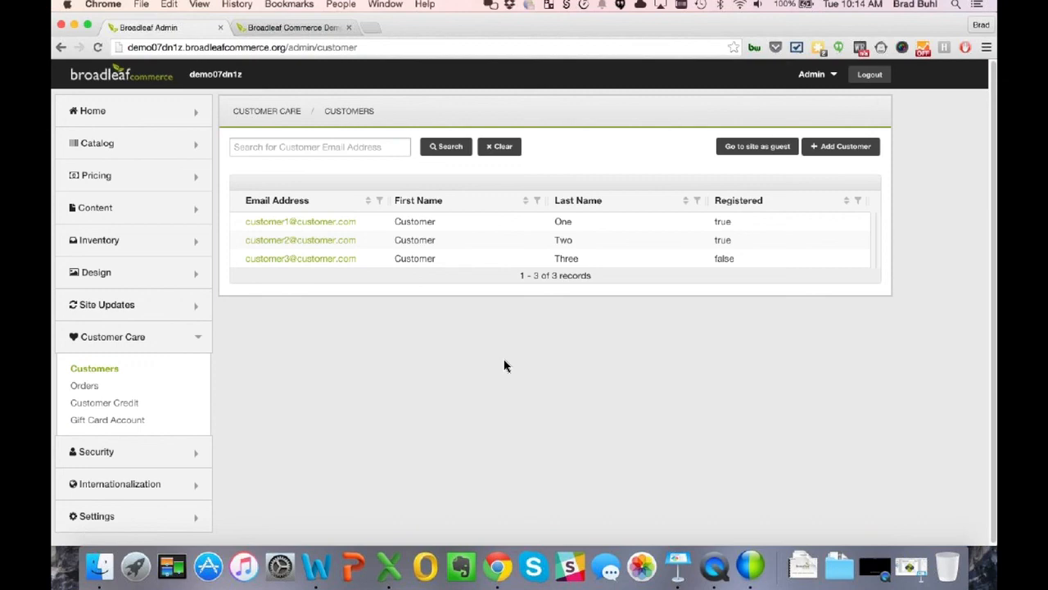
- Log out and sign back in with the merchandiser's username and password
left_click(132, 344)
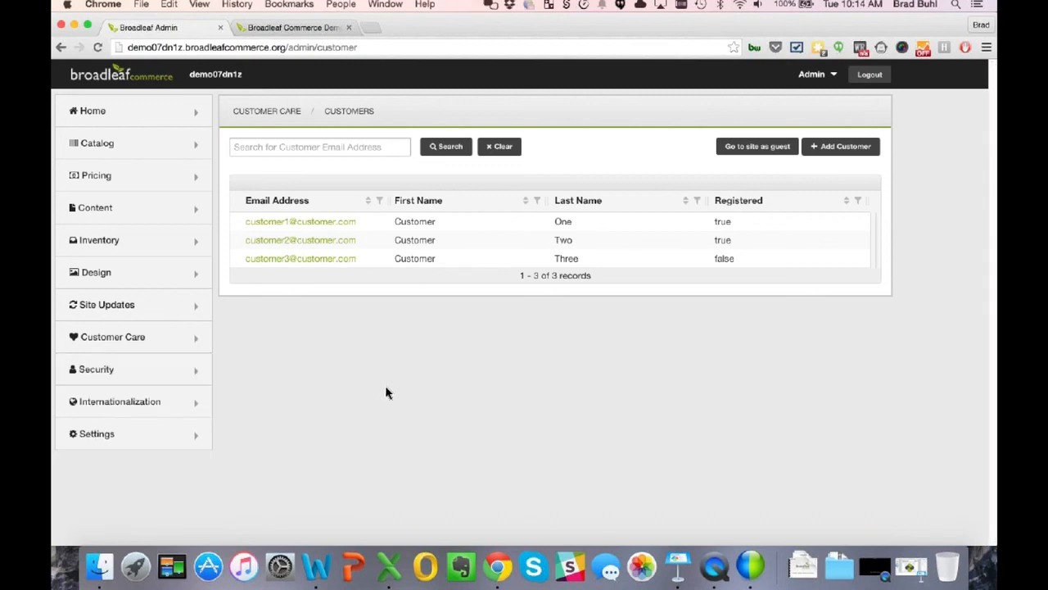
left_click(873, 75)
left_click_drag(421, 202, 349, 176)
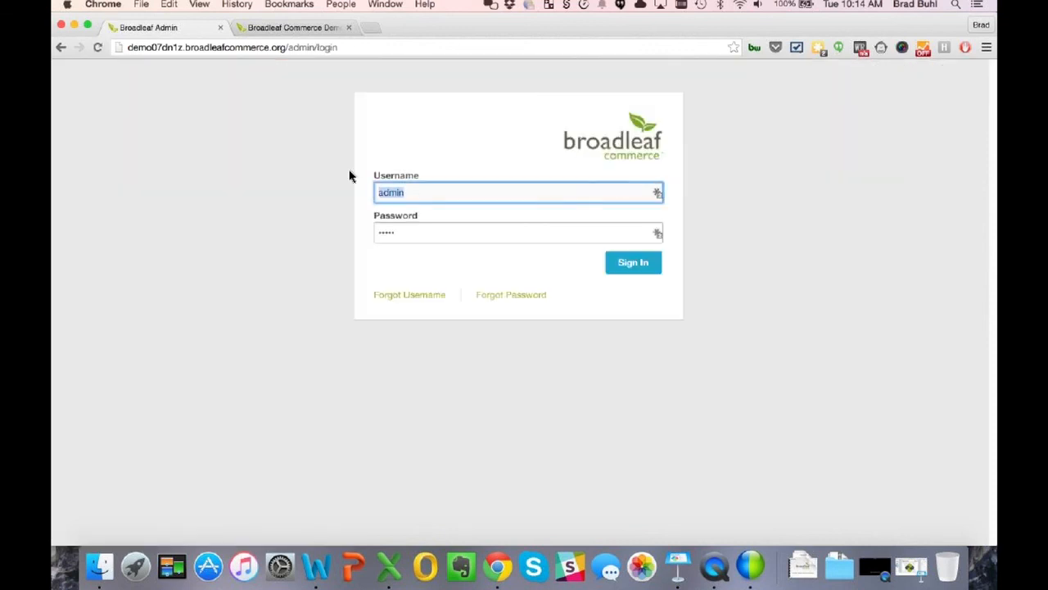
type("merch")
key("Tab")
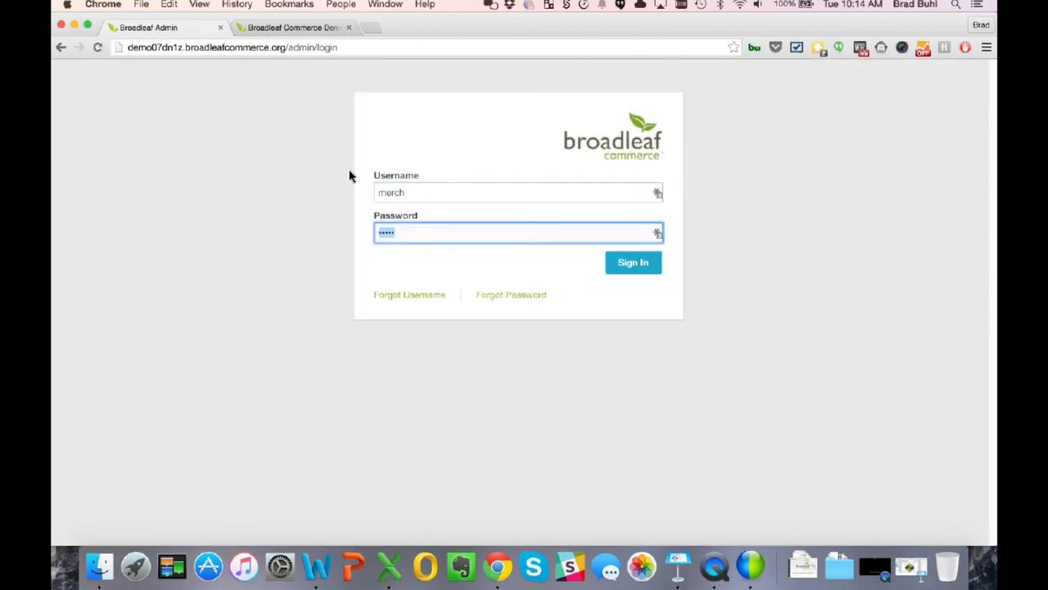
type("merch")
key("Return")
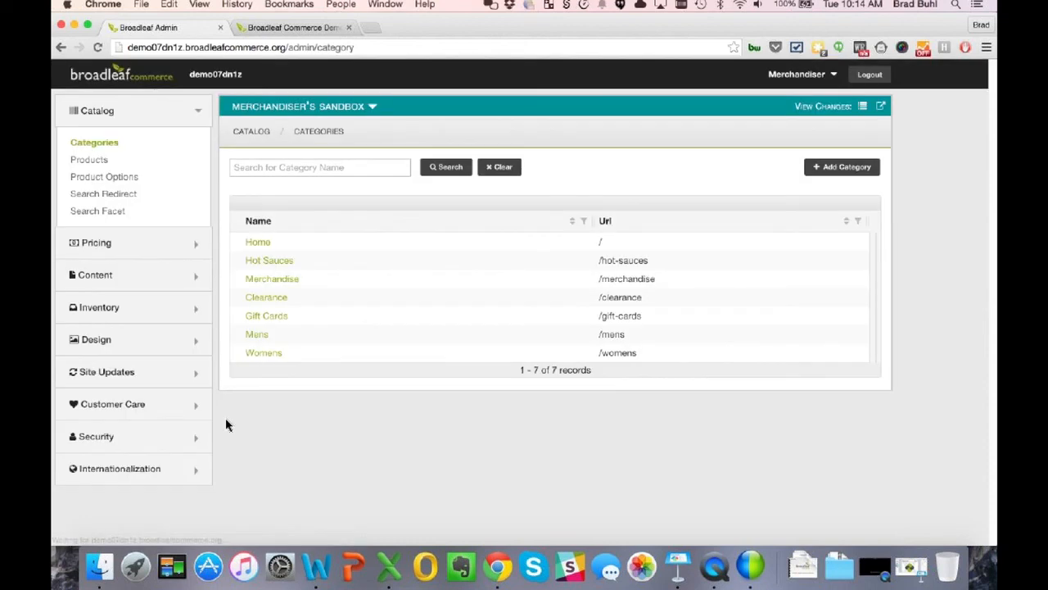
left_click(792, 79)
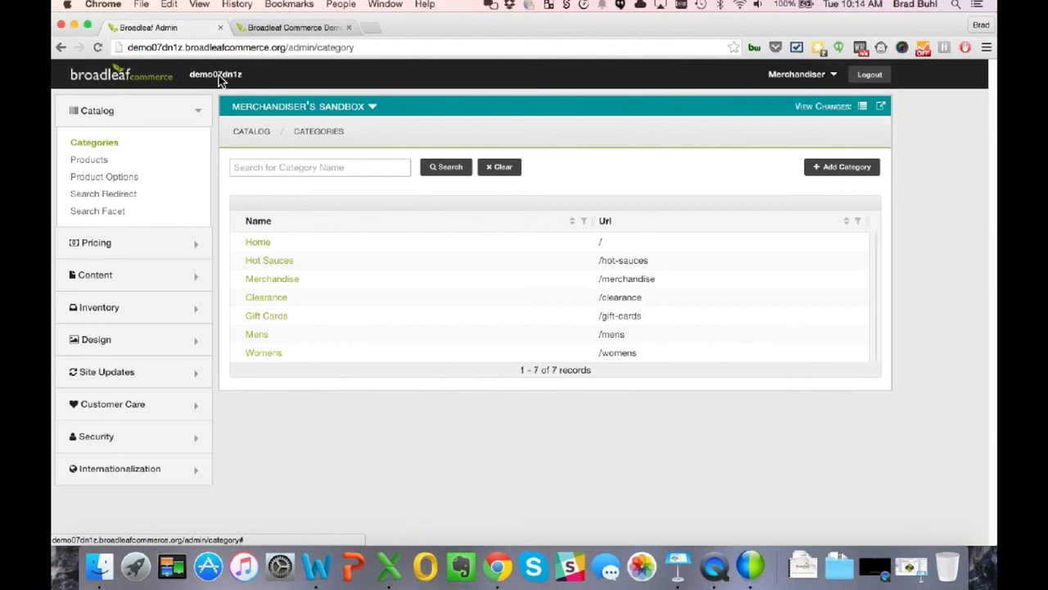
- Open the Shirts Special offer from Pricing > Offers and scroll down to its Qualification Criteria
left_click(94, 115)
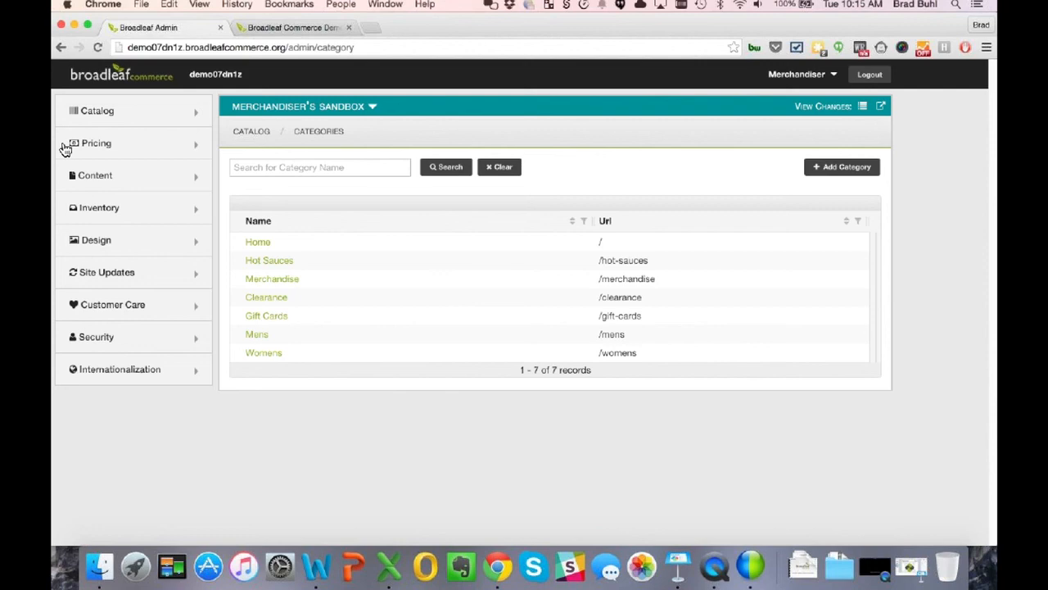
left_click(100, 120)
left_click(99, 120)
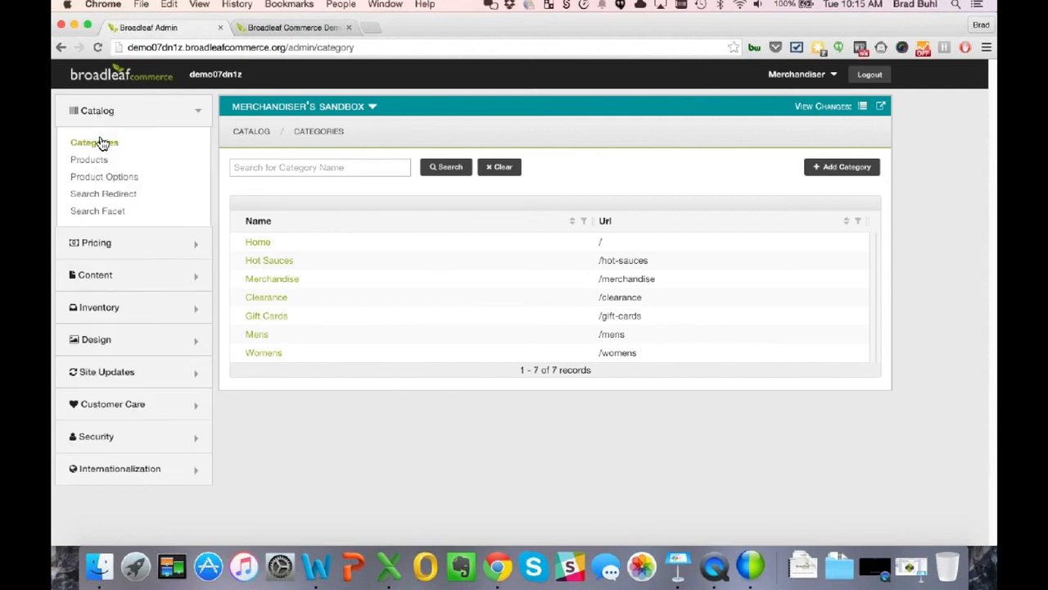
left_click(102, 145)
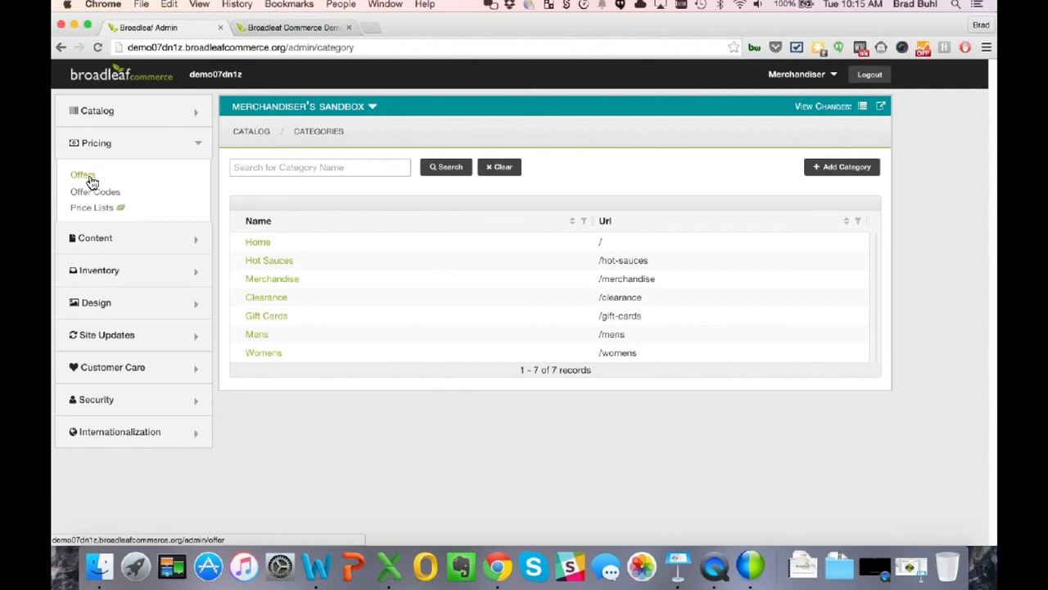
left_click(90, 180)
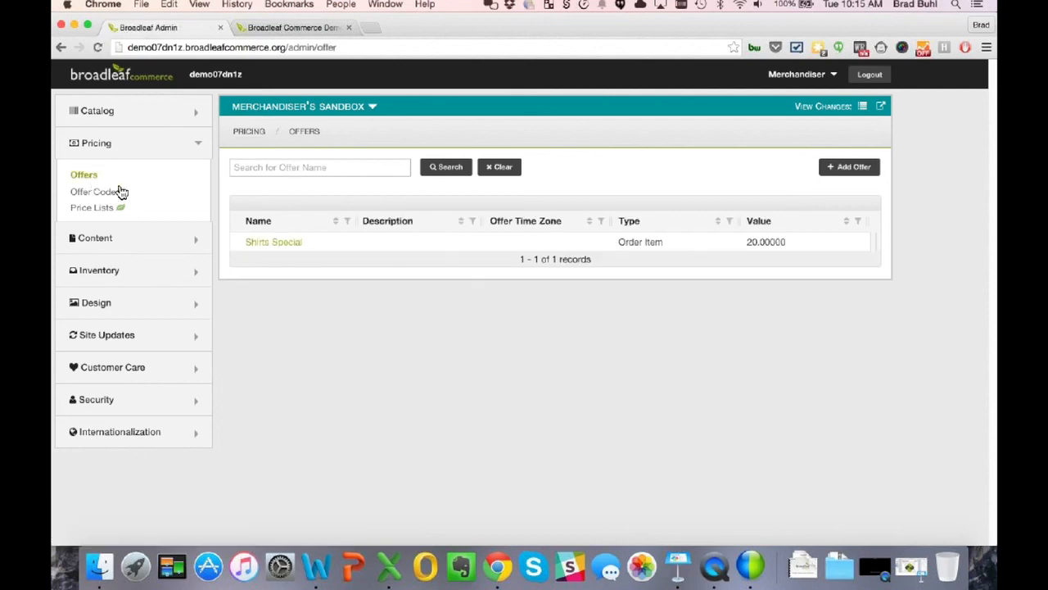
left_click(270, 244)
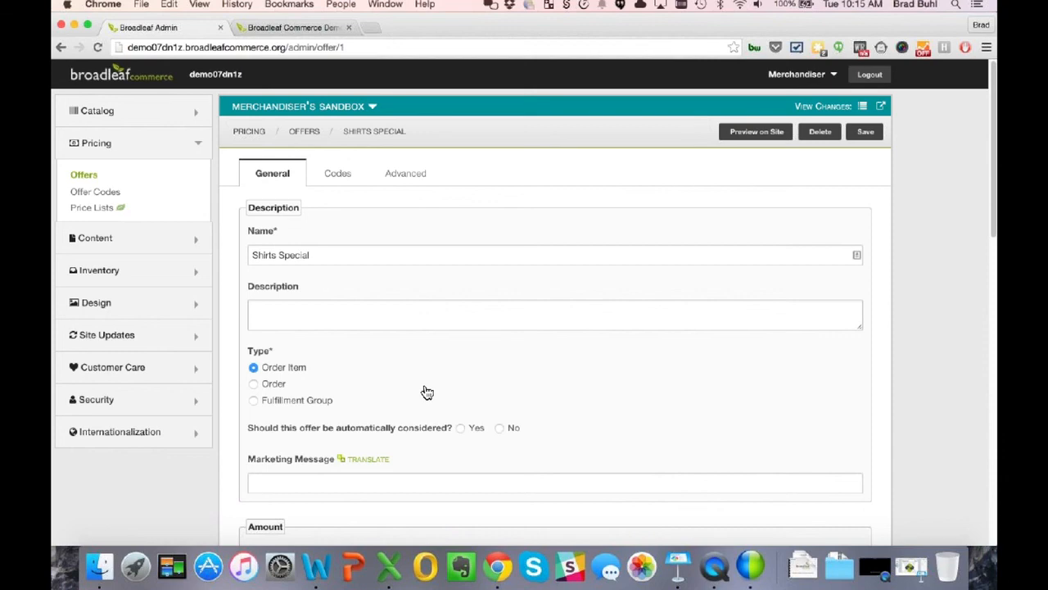
scroll(426, 392, "down", 1)
scroll(421, 390, "down", 4)
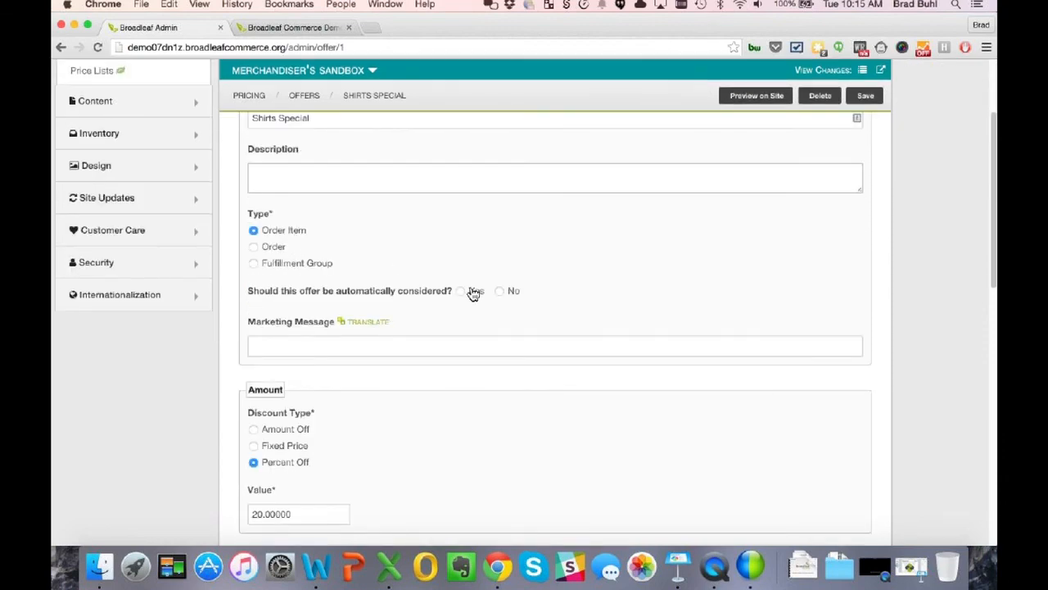
scroll(426, 319, "down", 7)
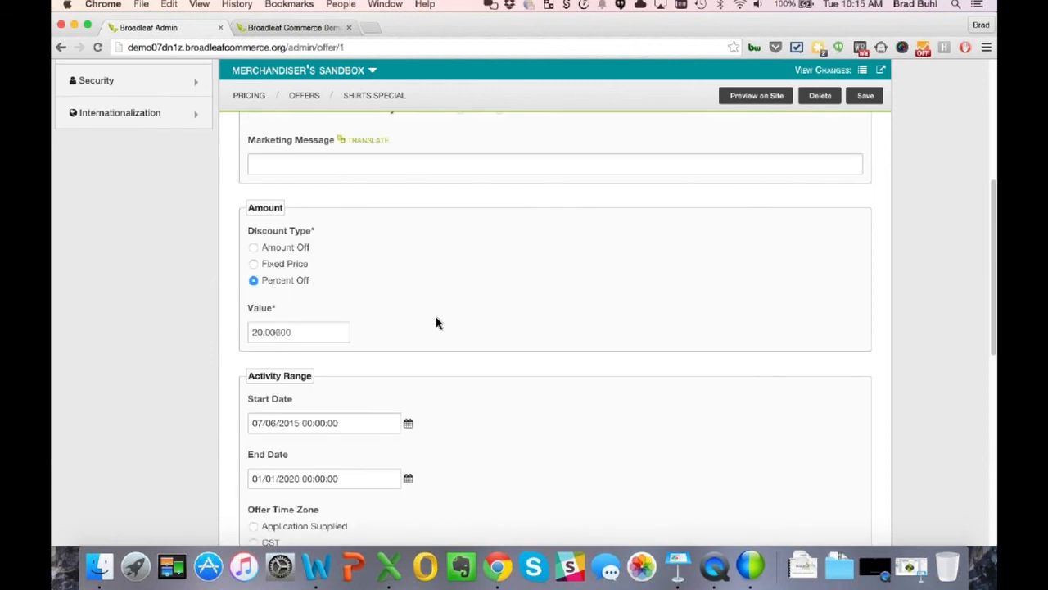
scroll(436, 324, "down", 2)
scroll(436, 323, "down", 10)
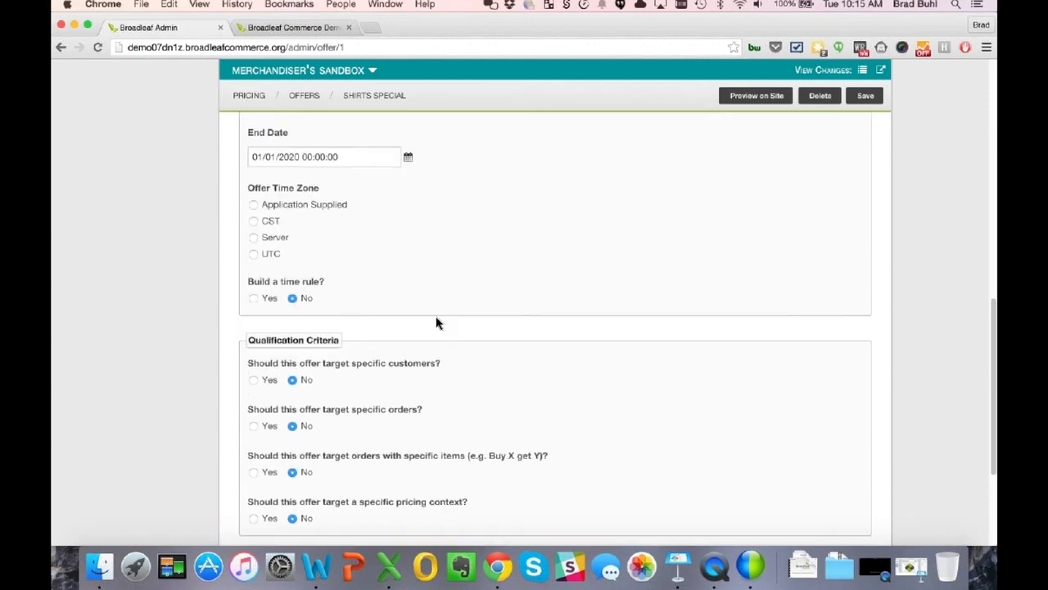
scroll(436, 323, "down", 2)
scroll(433, 316, "down", 2)
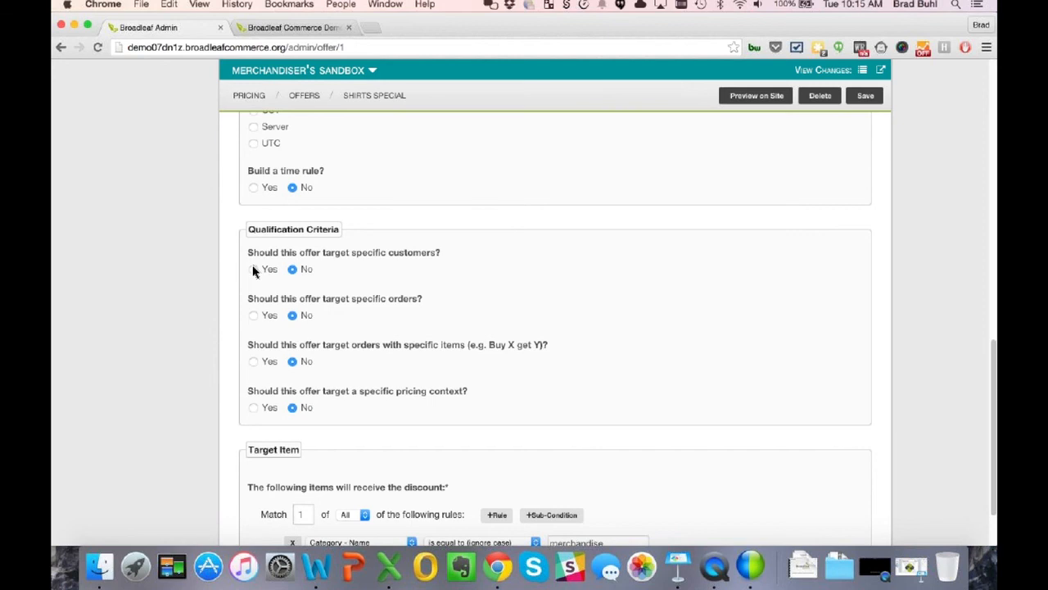
- Target the Shirts Special offer at customers where Customer - Loyalty equals True, and save it
left_click(253, 269)
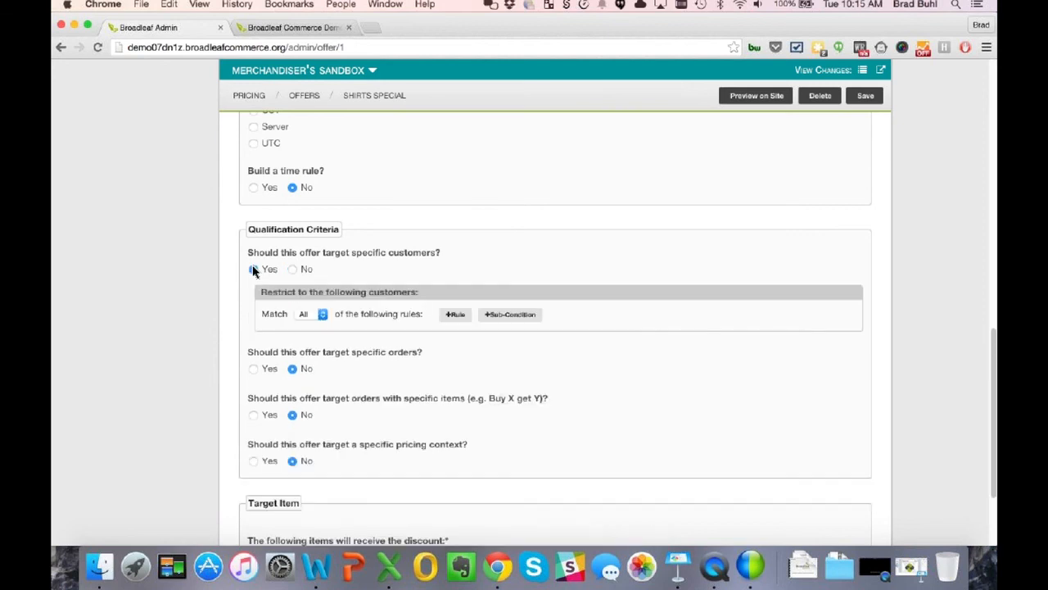
left_click(456, 315)
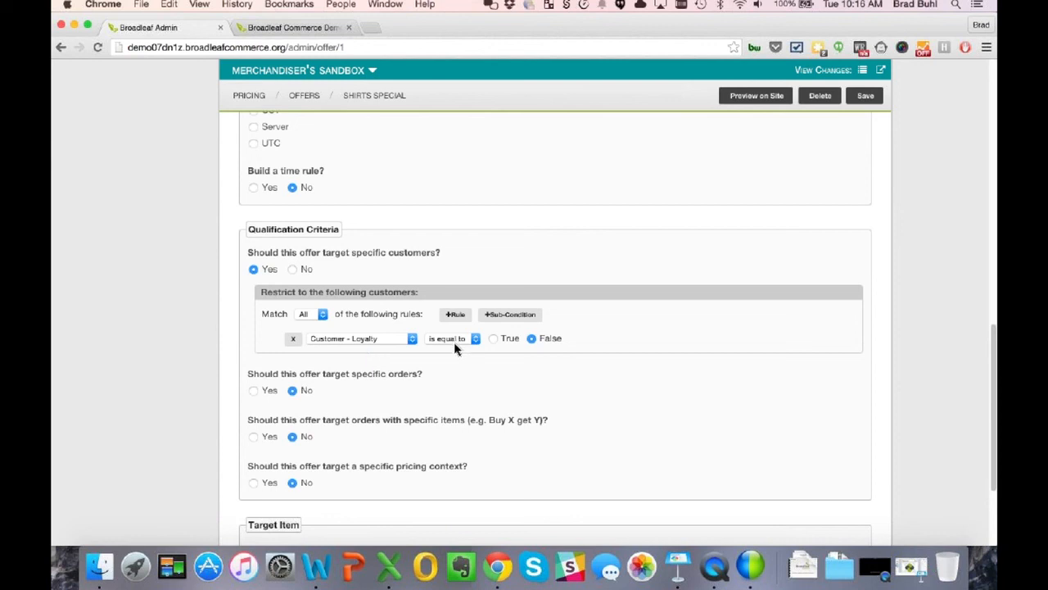
left_click(494, 339)
scroll(543, 392, "down", 2)
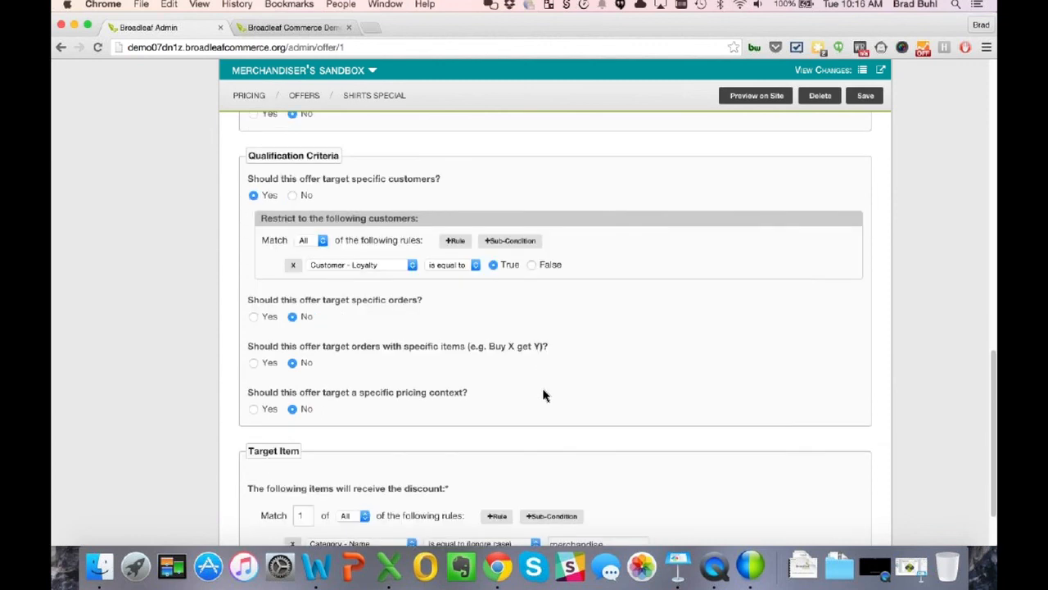
left_click(867, 98)
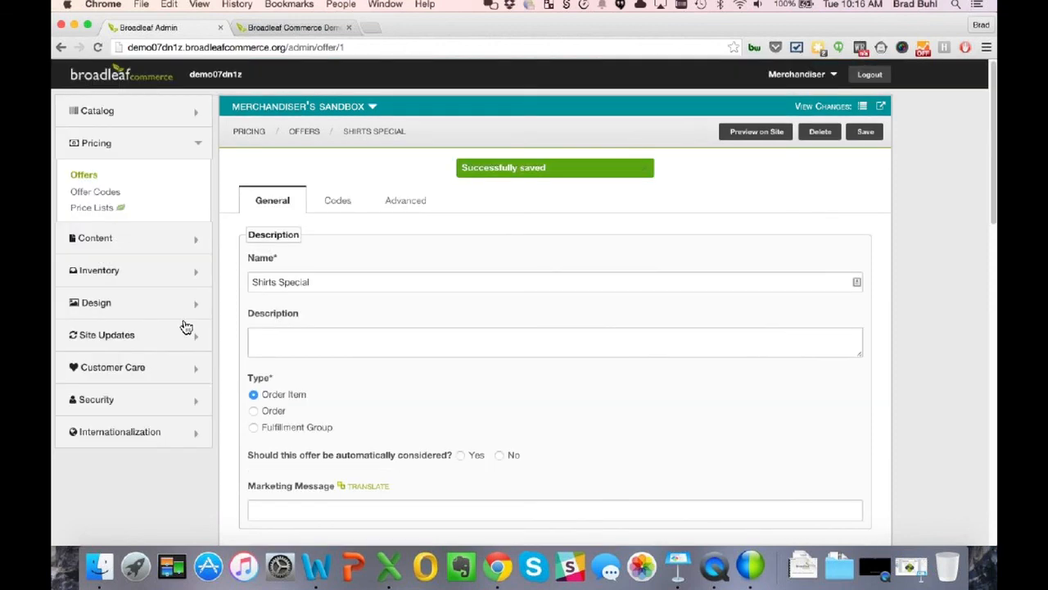
- Go to Site Updates > My Changes and select the Offer / Shirts Special change
left_click(86, 146)
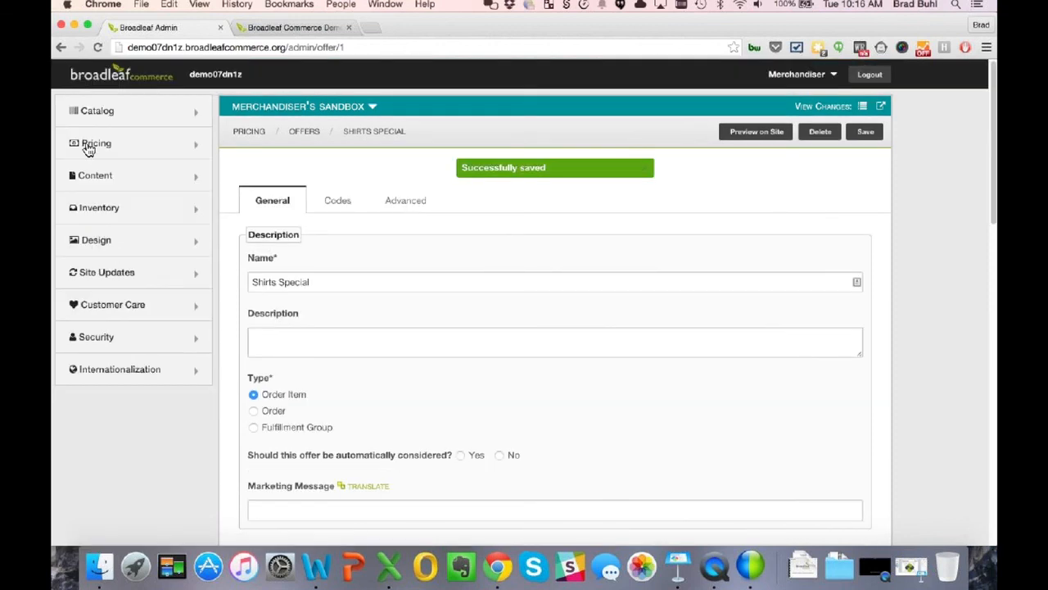
left_click(99, 282)
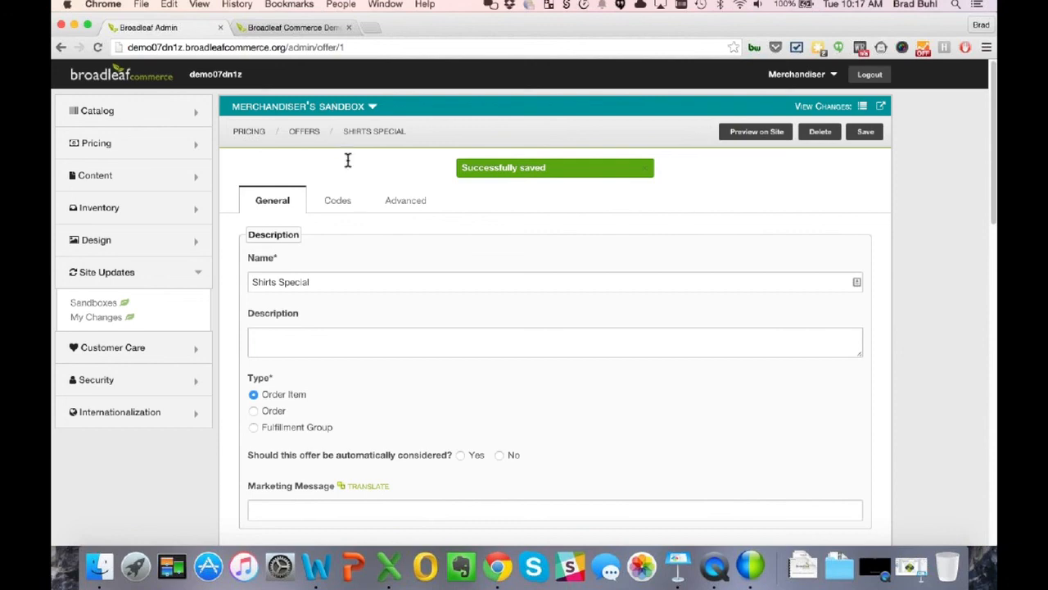
left_click(123, 318)
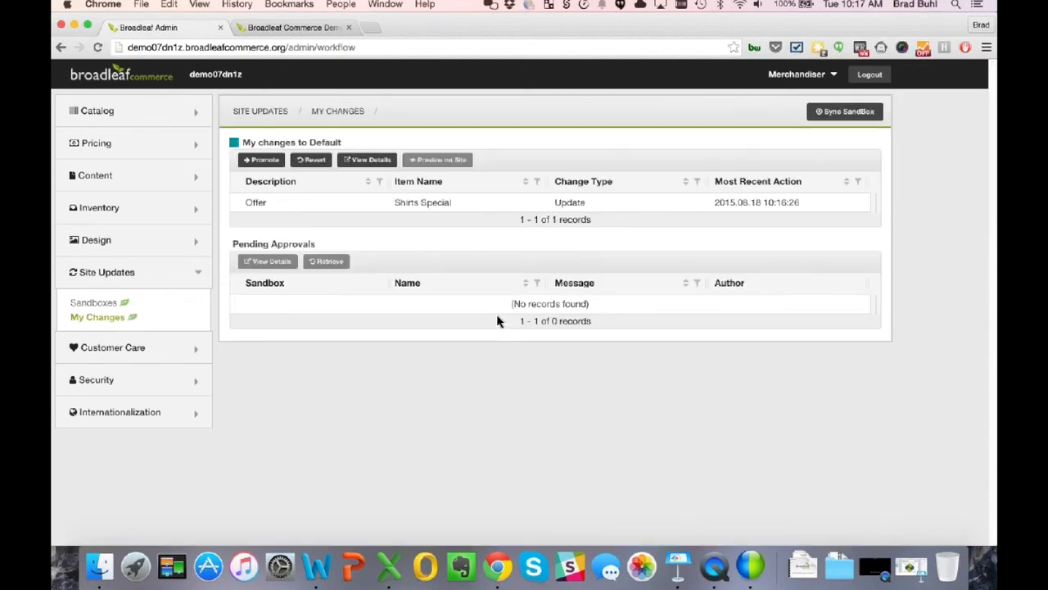
left_click(282, 213)
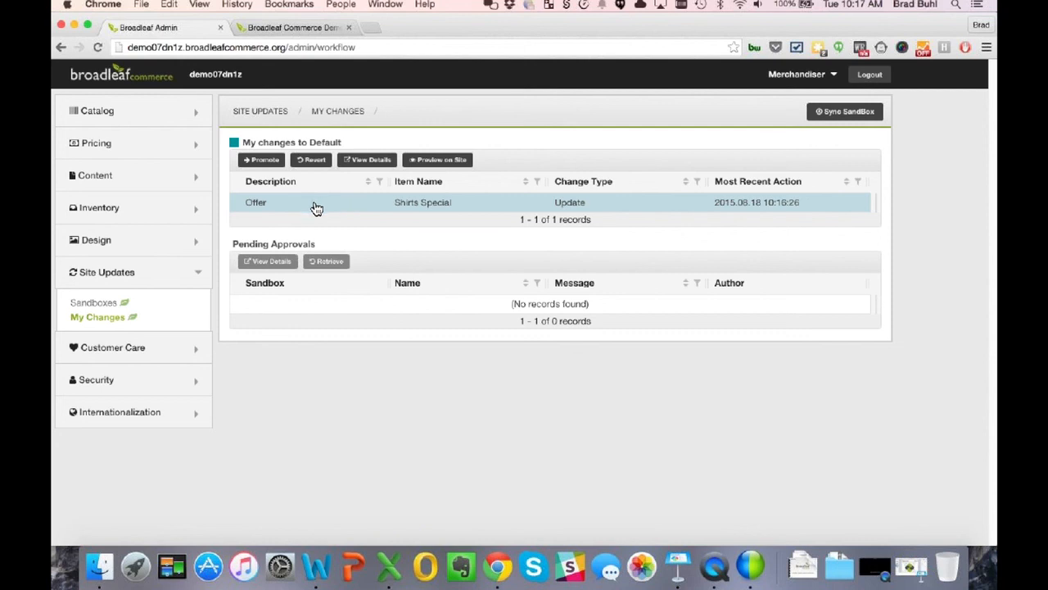
- Promote the Shirts Special change with message 'Changed 20% off shirt offer to only be for loyalty customer'
left_click(265, 166)
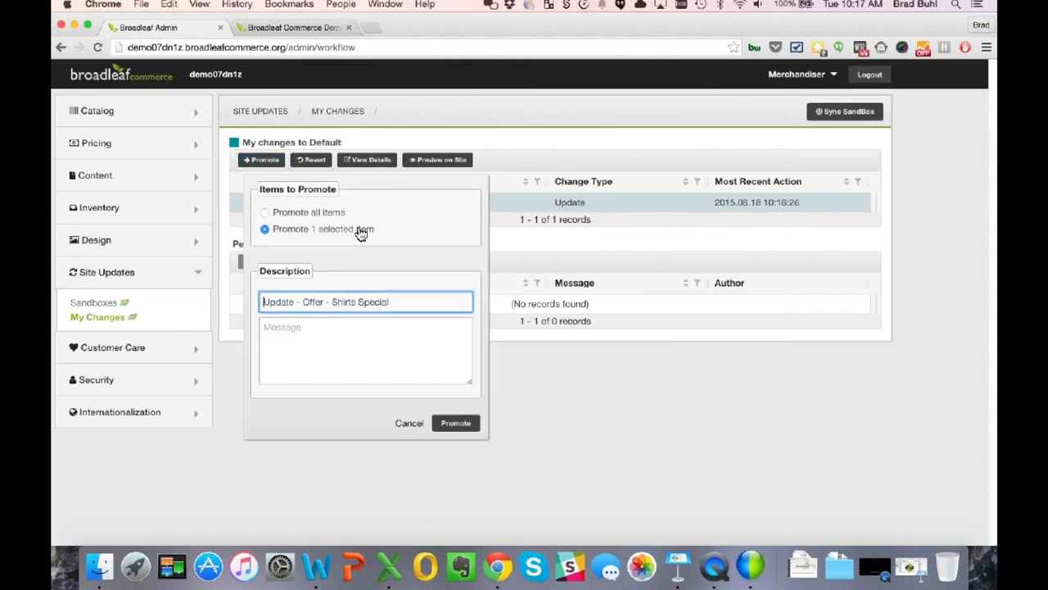
left_click(351, 330)
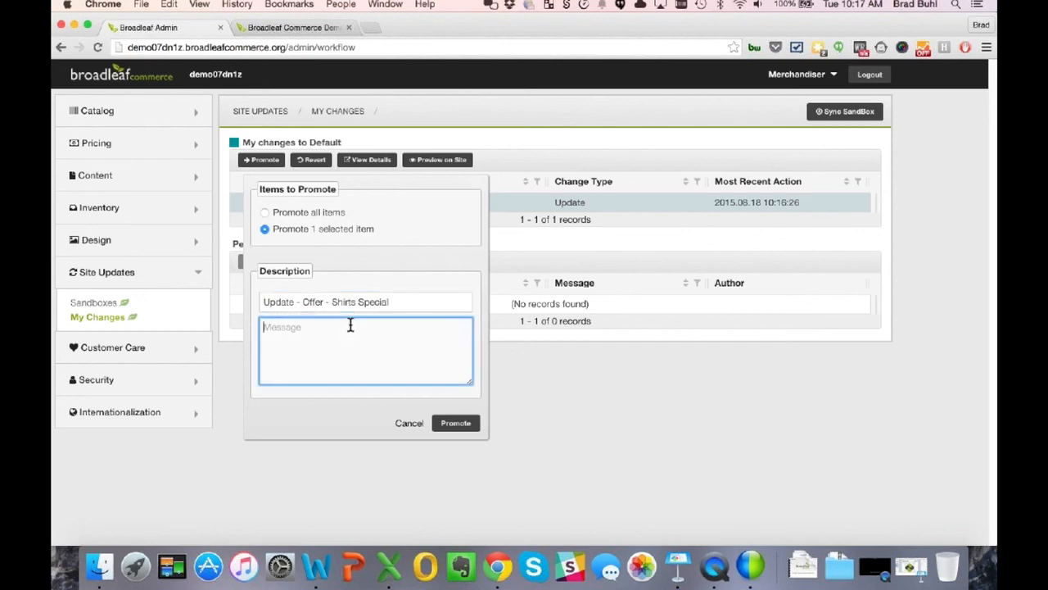
type("Changed 20% off shirt offer to only be for ")
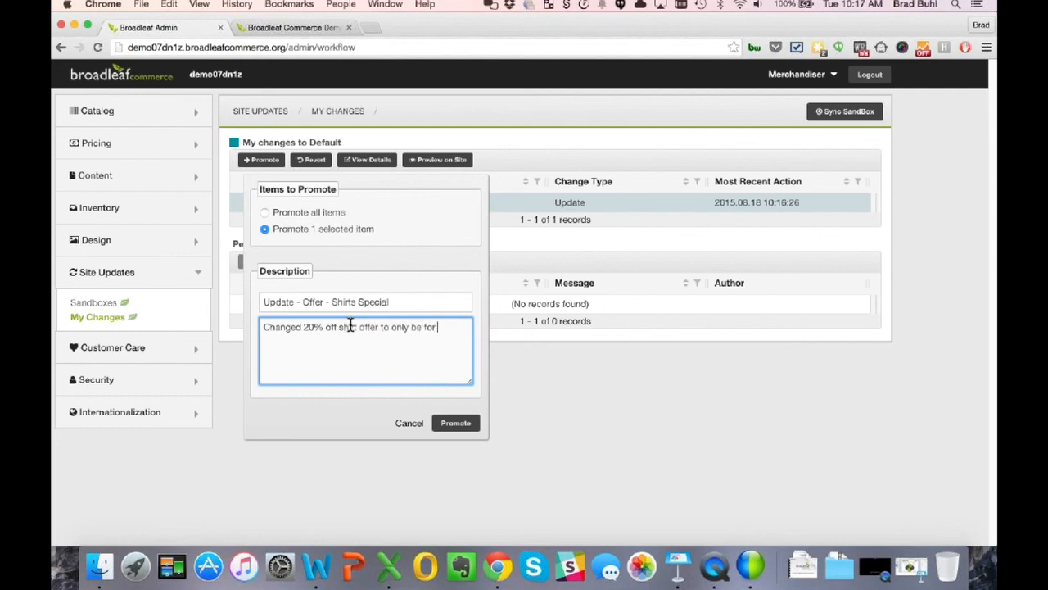
type("loyaot")
key("BackSpace")
key("BackSpace")
type("lty customer")
- Submit the offer change for approval, select its pending entry, and log out
left_click(458, 424)
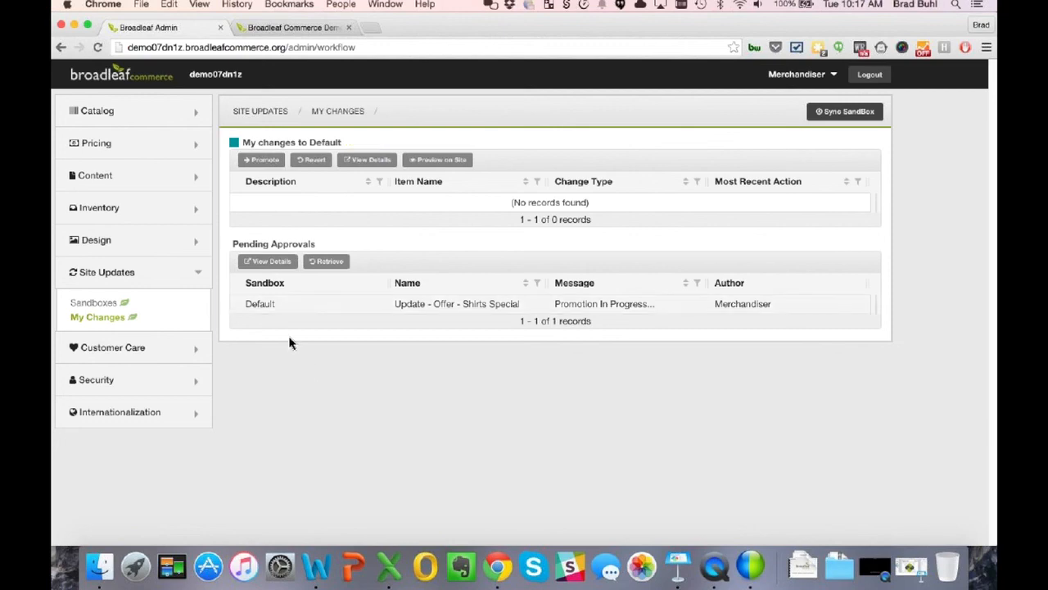
left_click(279, 314)
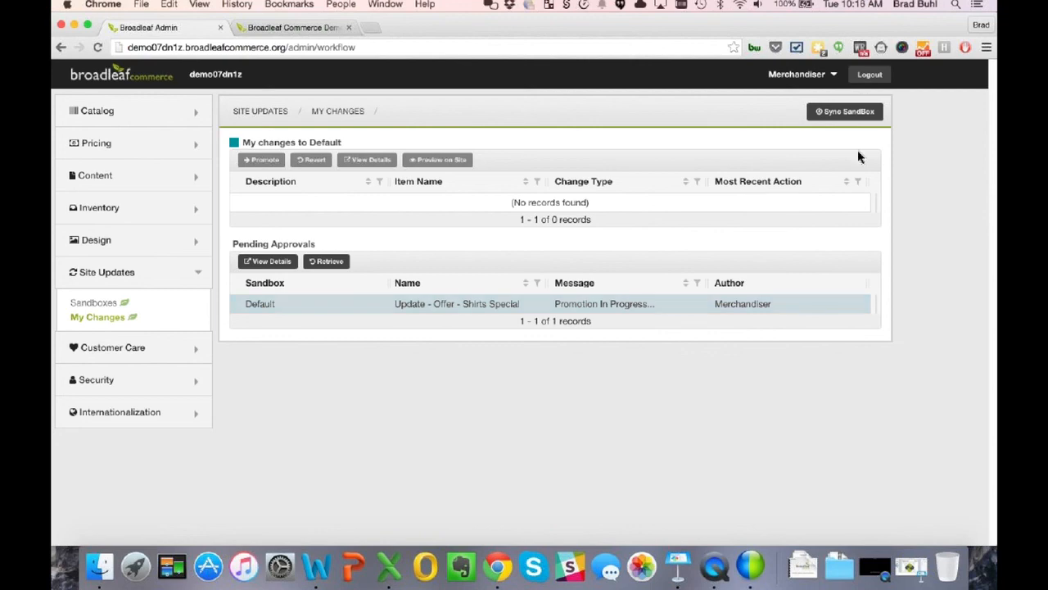
left_click(879, 83)
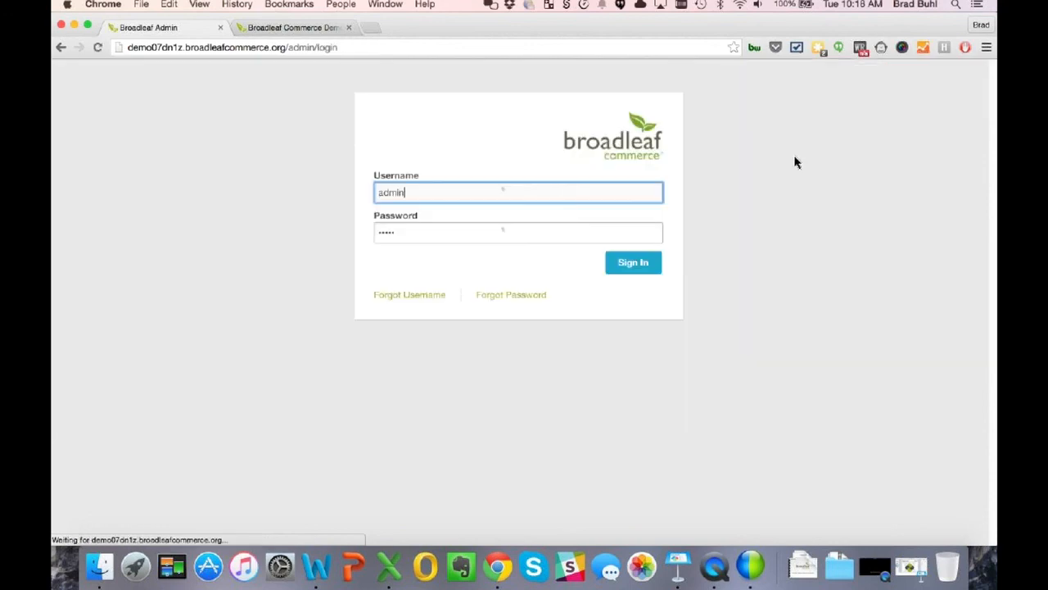
- Replace the prefilled username with the marketer login and sign in
left_click_drag(412, 195, 363, 194)
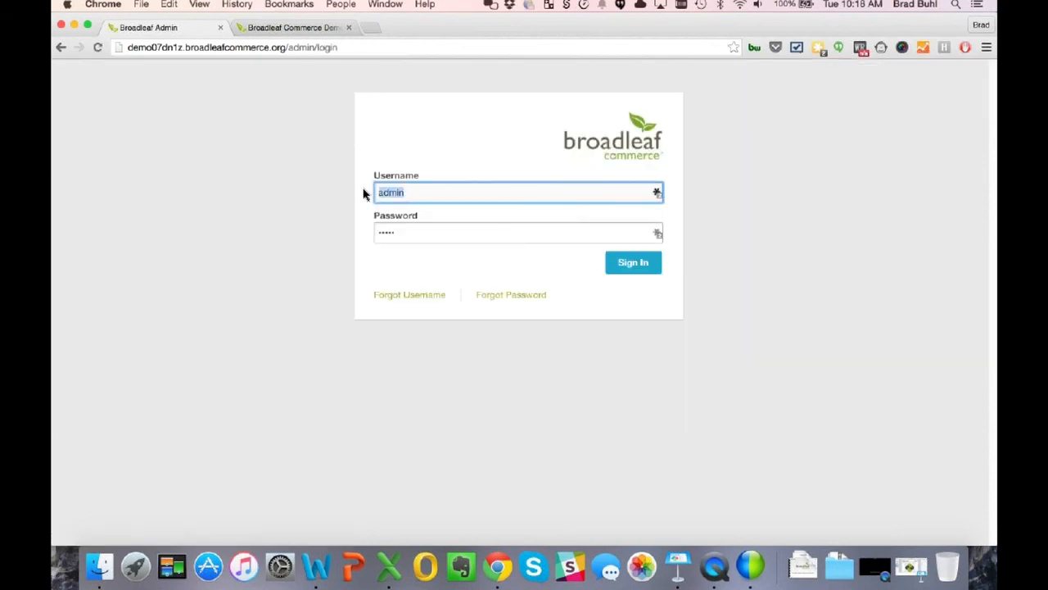
type("market")
key("Tab")
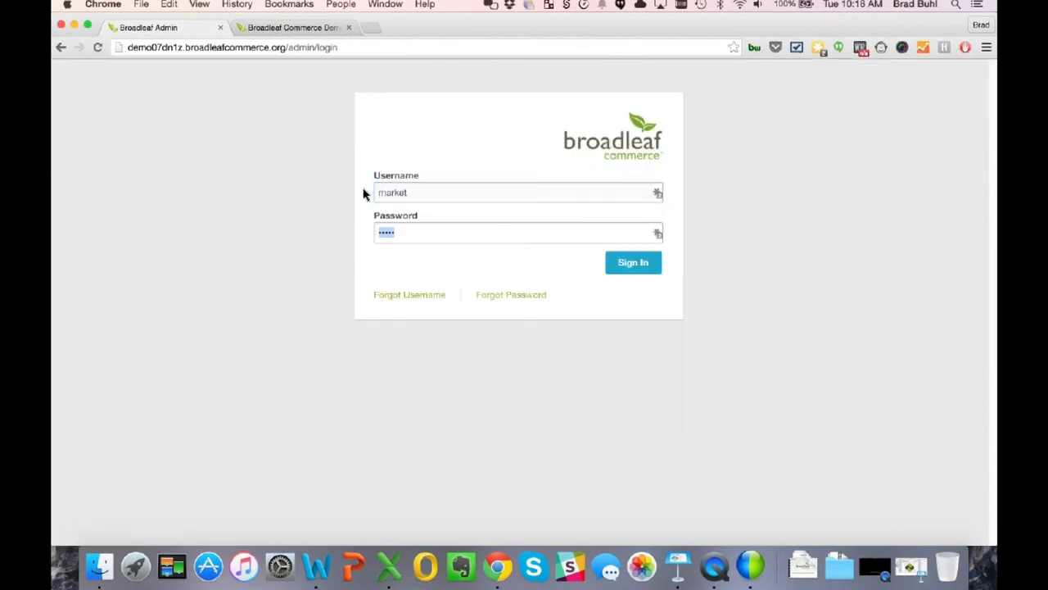
key("Return")
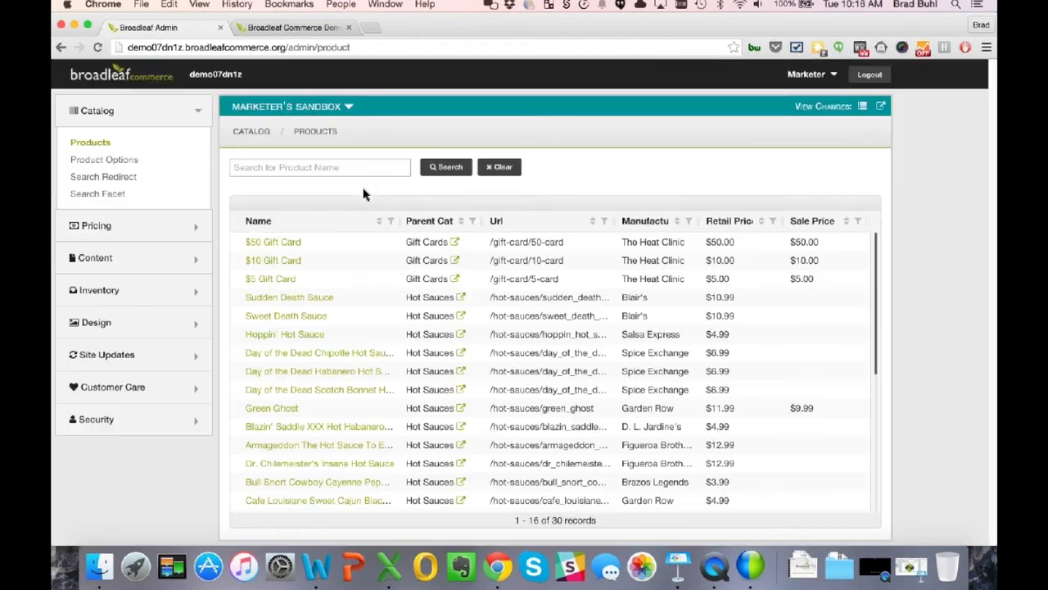
- Collapse Catalog and open Content Items under the Content section
left_click(105, 116)
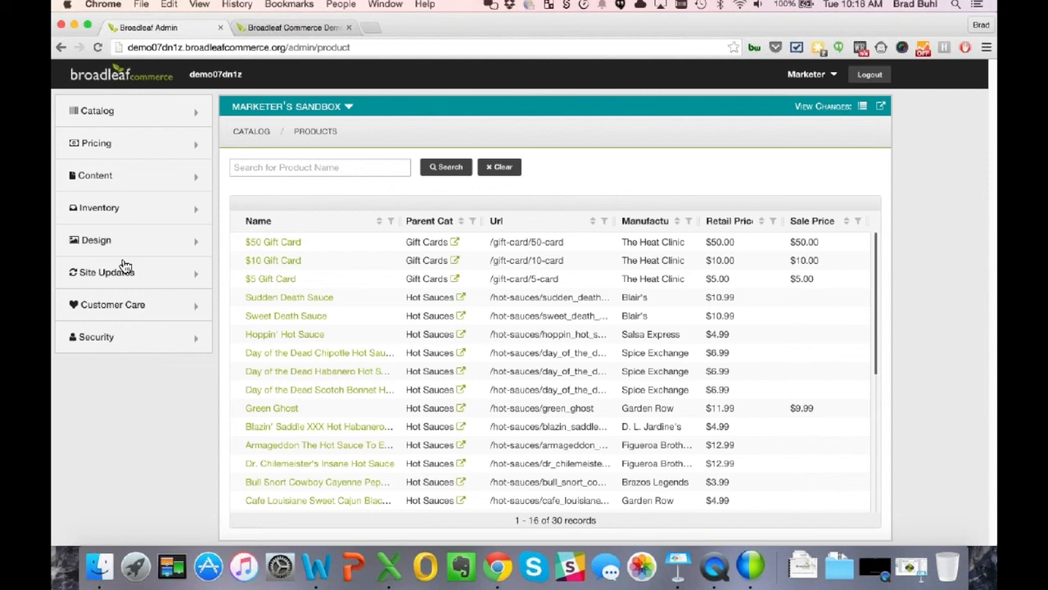
left_click(130, 185)
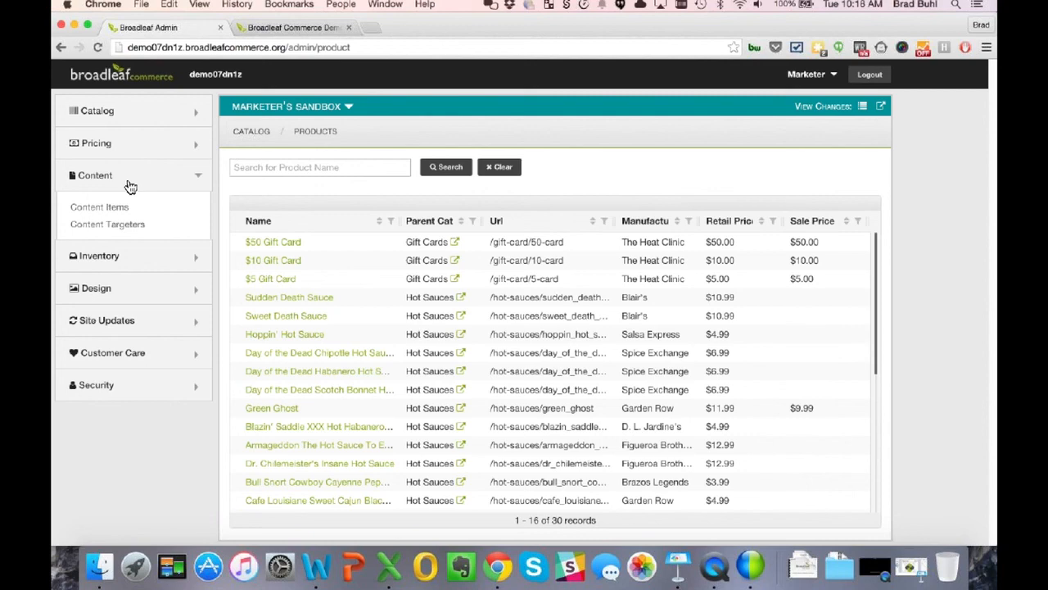
left_click(116, 210)
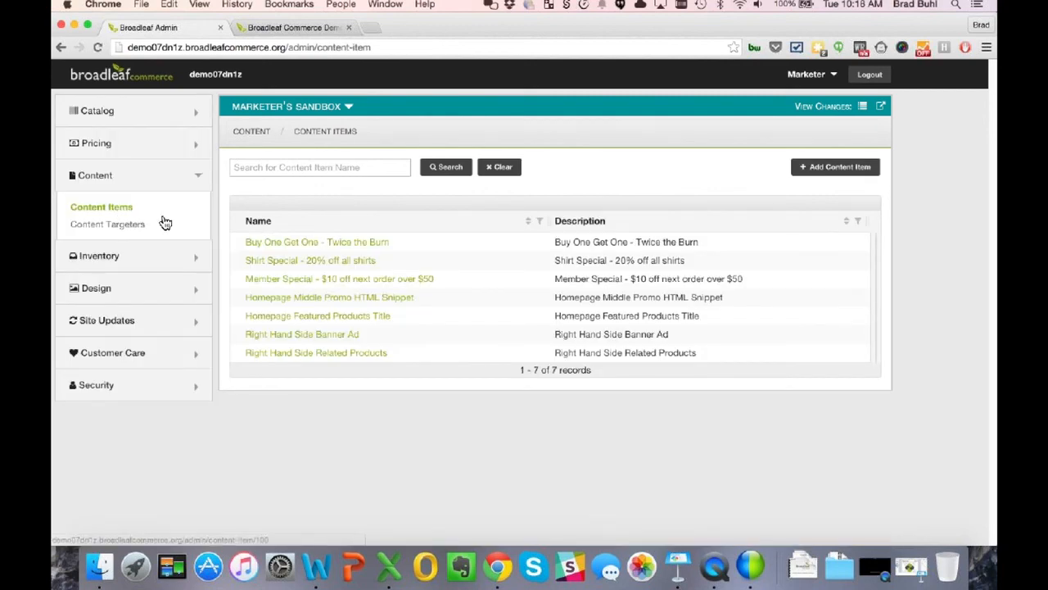
- Open the Shirt Special - 20% off all shirts item and review its Homepage Banner Ad Widget details
left_click(292, 264)
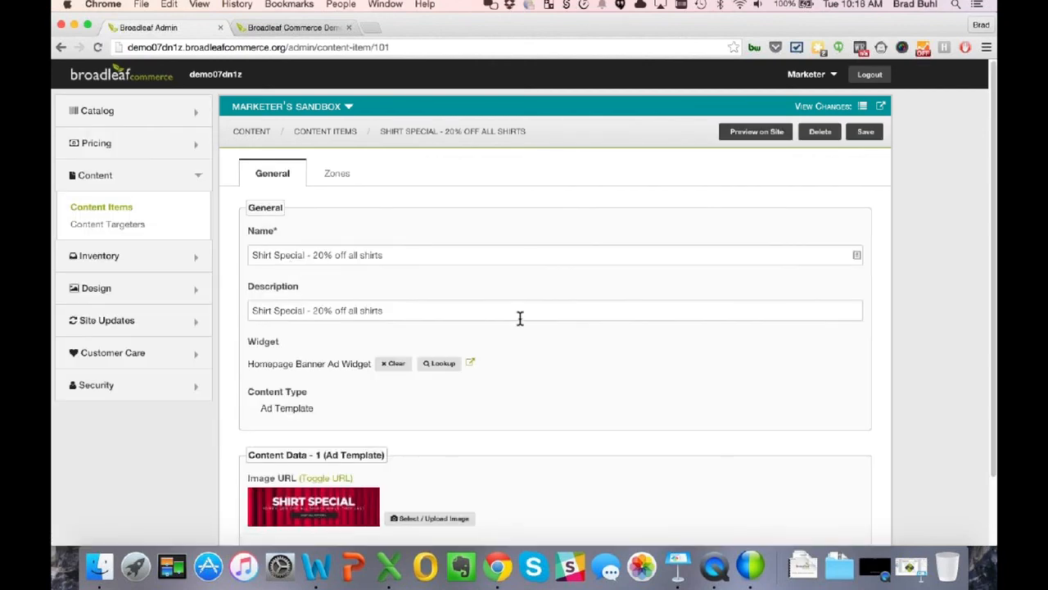
scroll(517, 319, "down", 2)
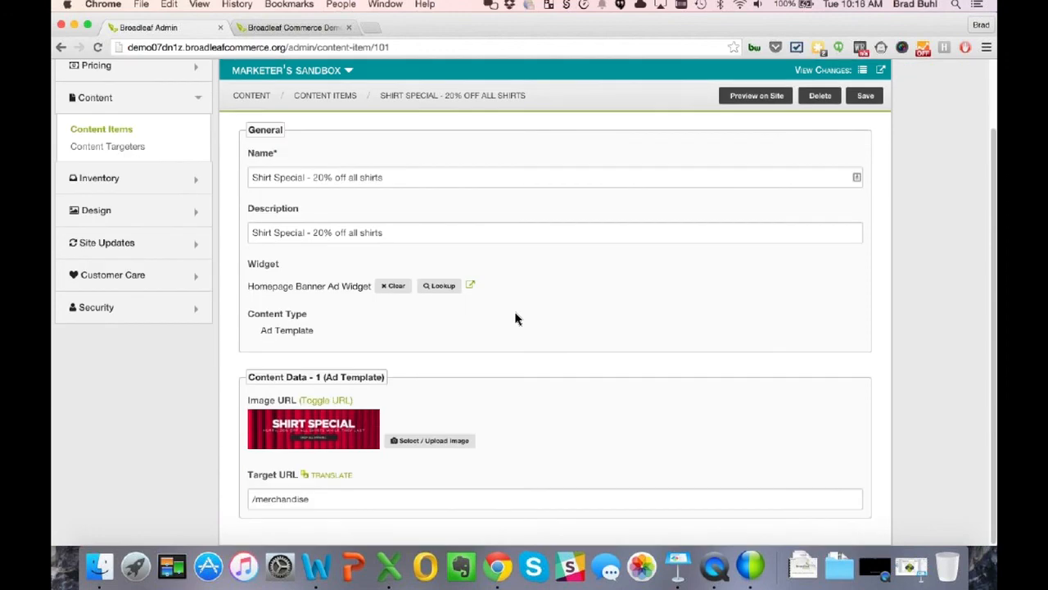
mouse_move(331, 434)
scroll(351, 317, "up", 2)
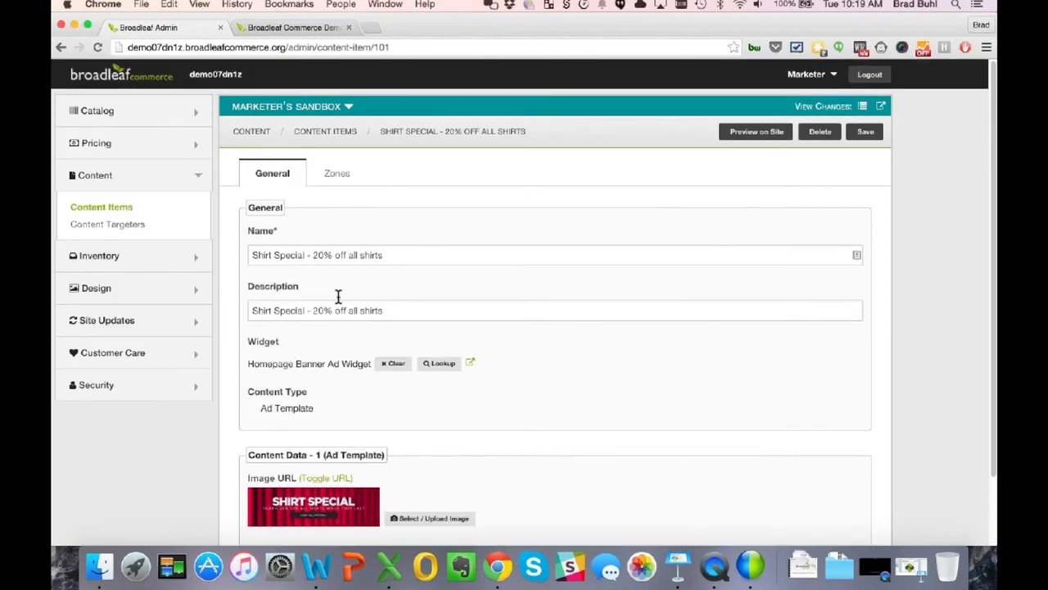
- Prefix the item's Name and Description with 'Loyalty', save, and go to Content Targeters
left_click(255, 255)
type("Loyalty")
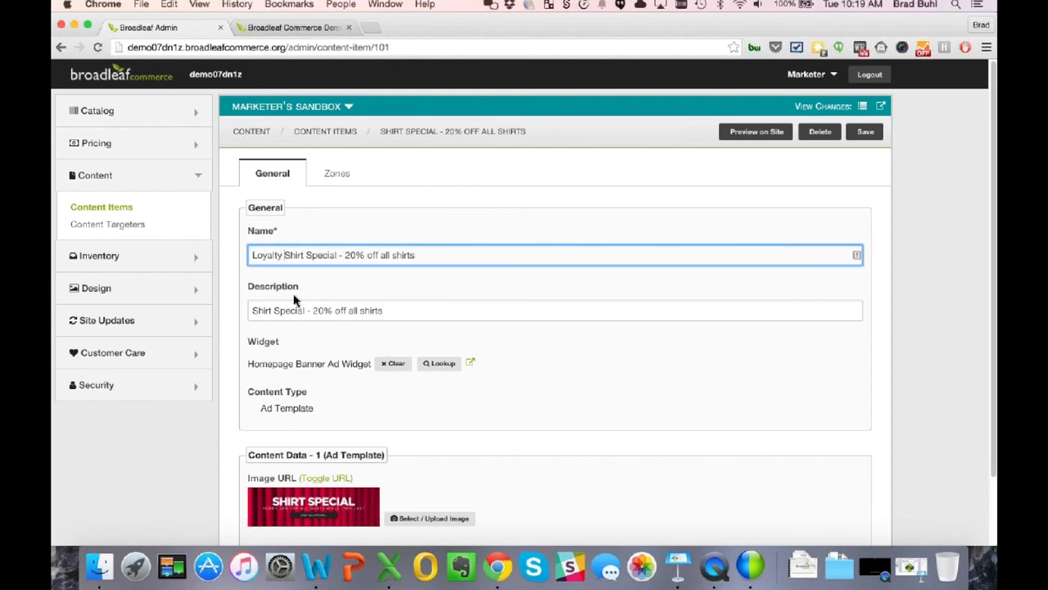
left_click(253, 310)
type("Loyalty")
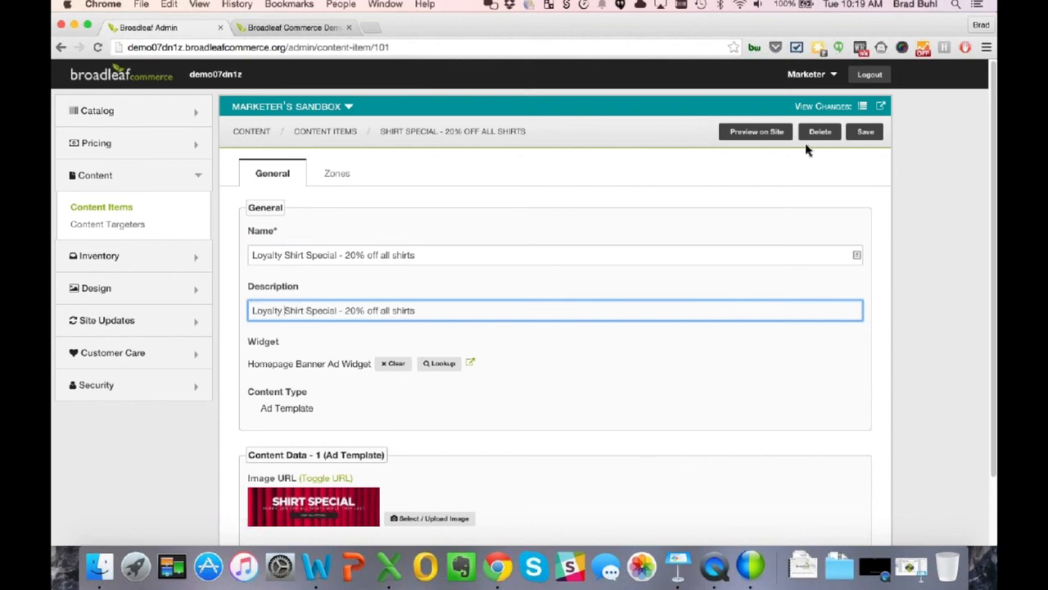
left_click(867, 132)
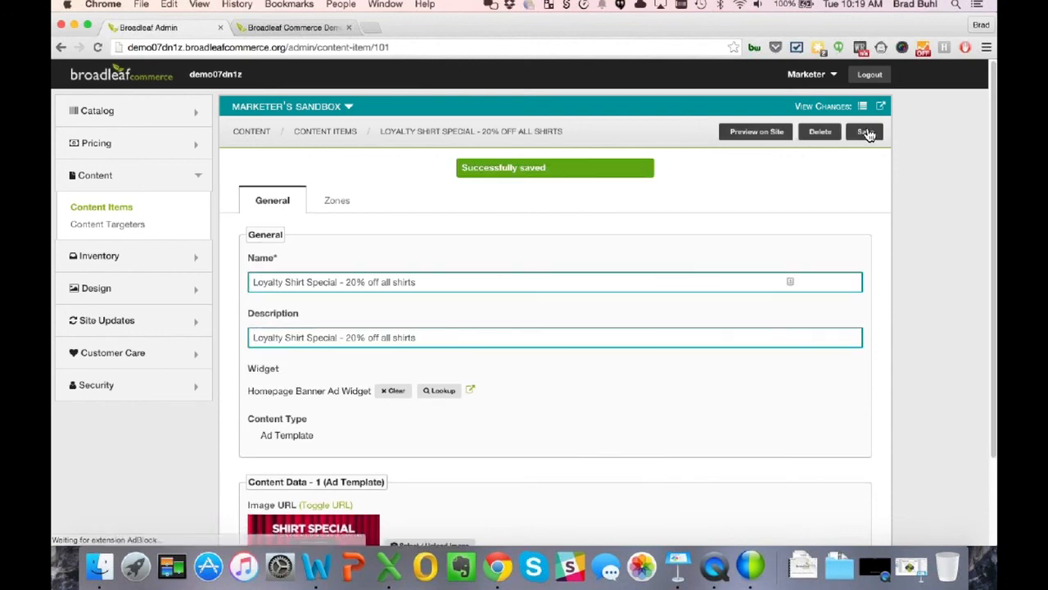
left_click(106, 225)
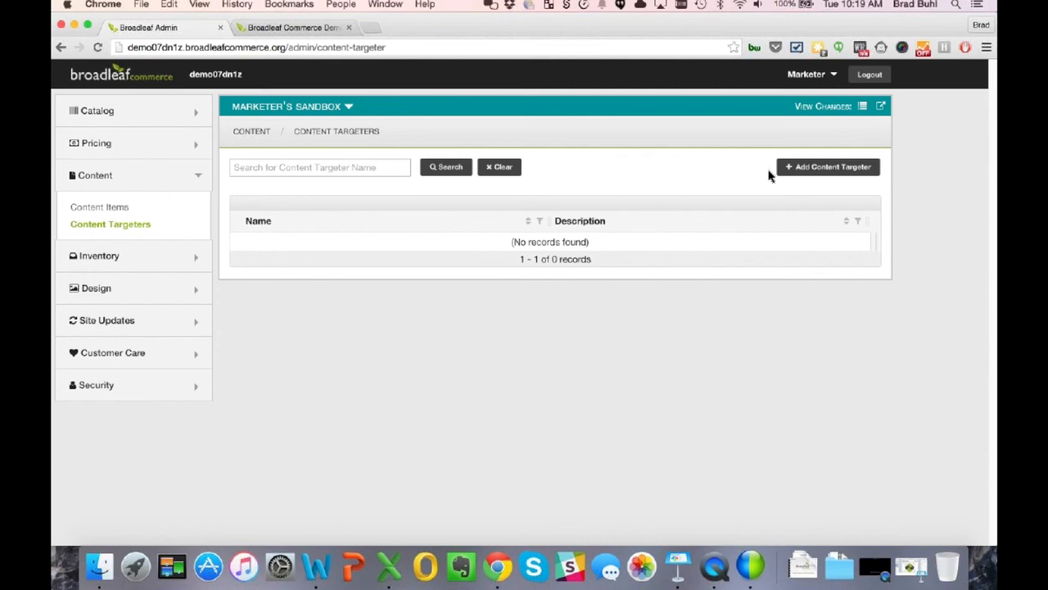
- Add a new content targeter named 'Loyalty Shirt Special'
left_click(798, 171)
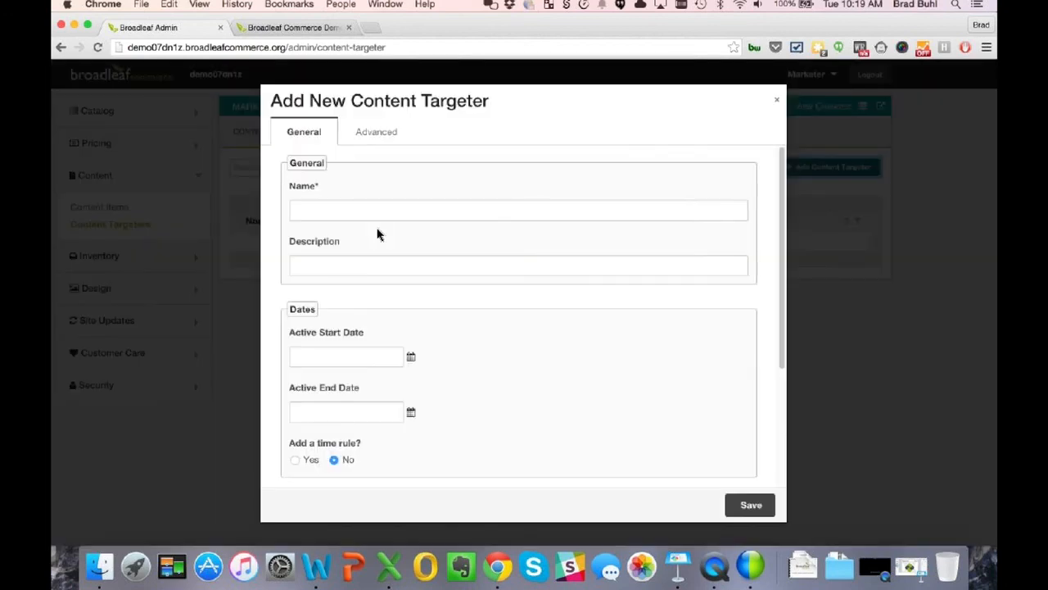
left_click(368, 212)
type("Loy")
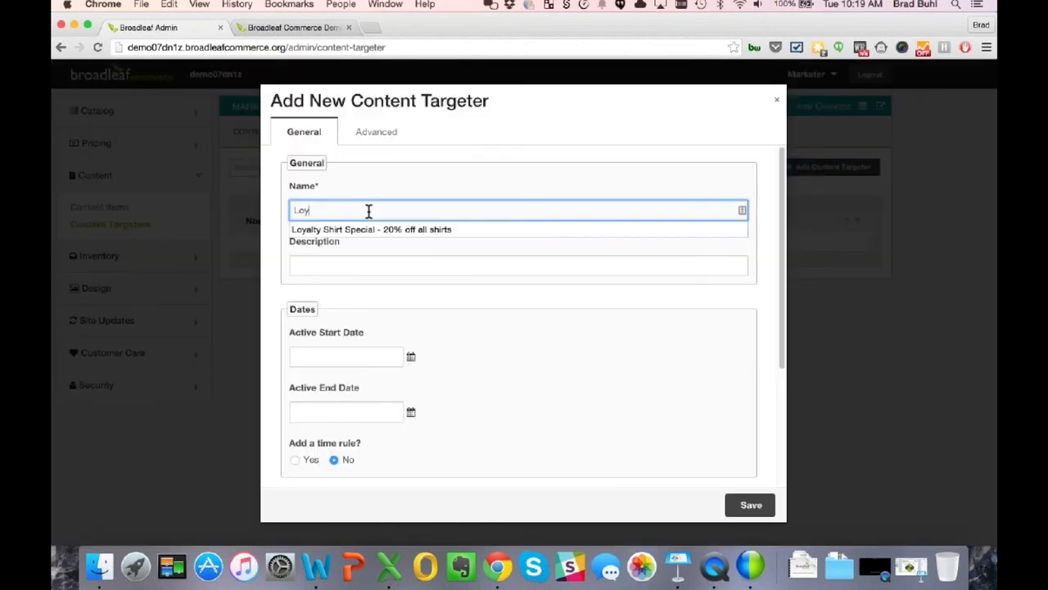
type("alty")
key("Down")
key("Return")
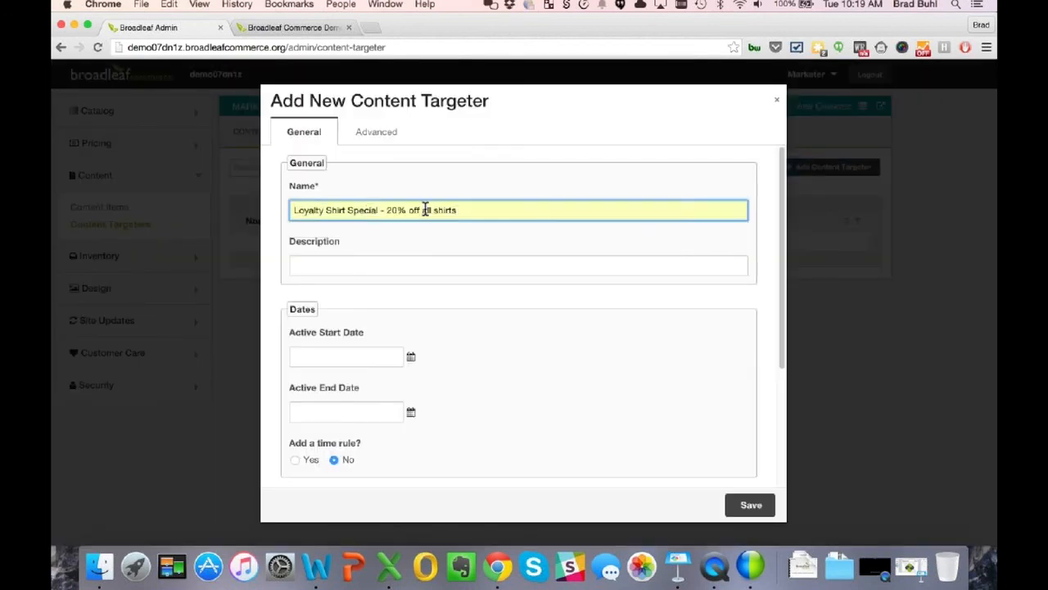
left_click_drag(381, 212, 415, 257)
left_click(479, 212)
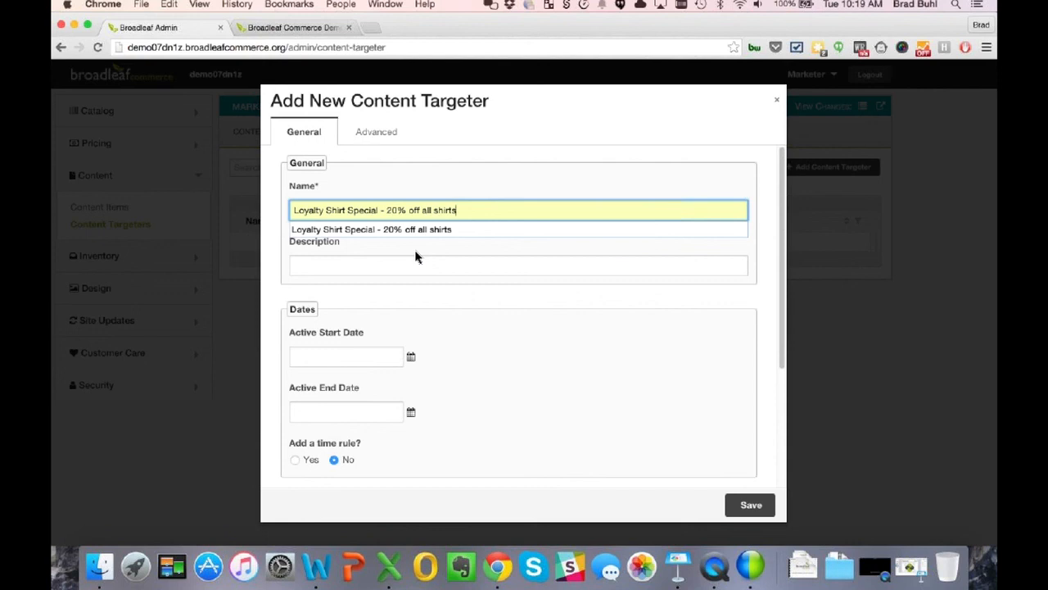
key("BackSpace")
key("BackSpace")
key("BackSpace")
key("BackSpace")
key("BackSpace")
key("BackSpace")
key("BackSpace")
key("BackSpace")
key("BackSpace")
key("BackSpace")
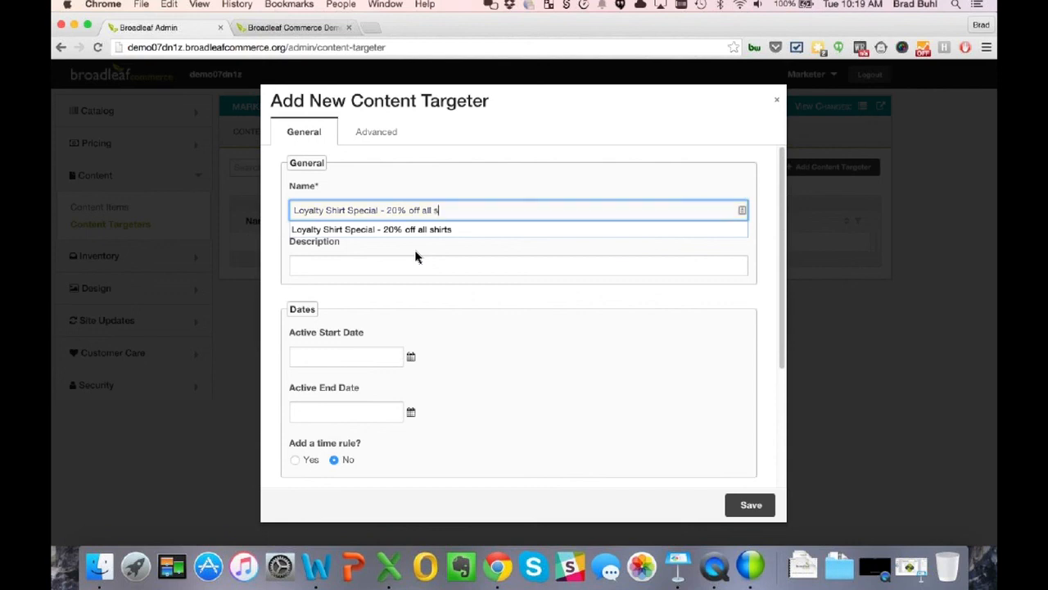
key("BackSpace")
key("BackSpace")
key("BackSpace")
key("BackSpace")
key("BackSpace")
key("BackSpace")
key("BackSpace")
key("BackSpace")
key("BackSpace")
key("BackSpace")
key("BackSpace")
key("BackSpace")
type("l")
key("super+a")
key("super+c")
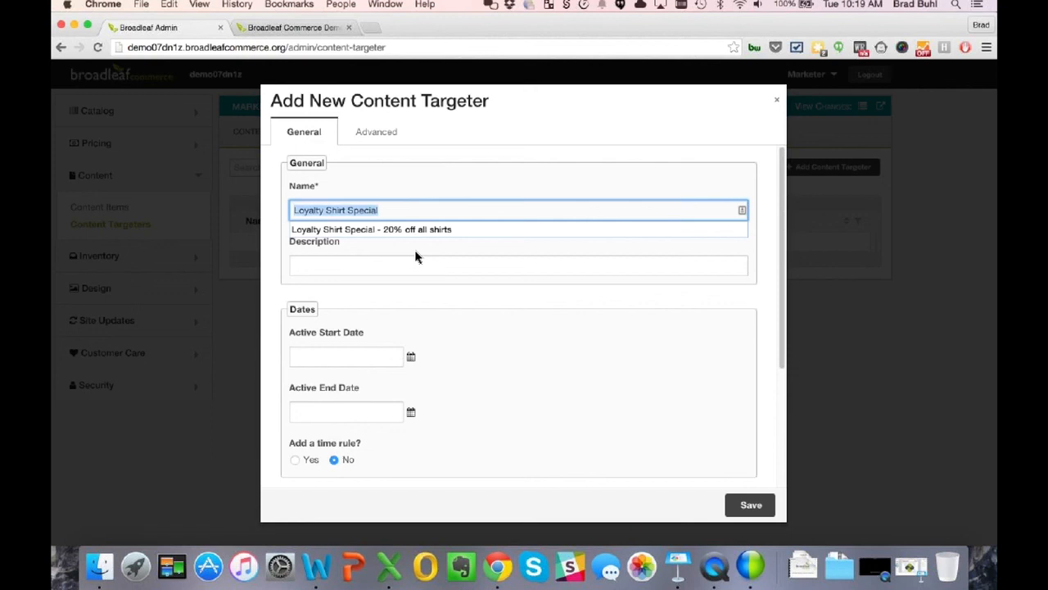
- Paste 'Loyalty Shirt Special' into the Description and bring up the Active Start Date picker
left_click(421, 265)
key("super+v")
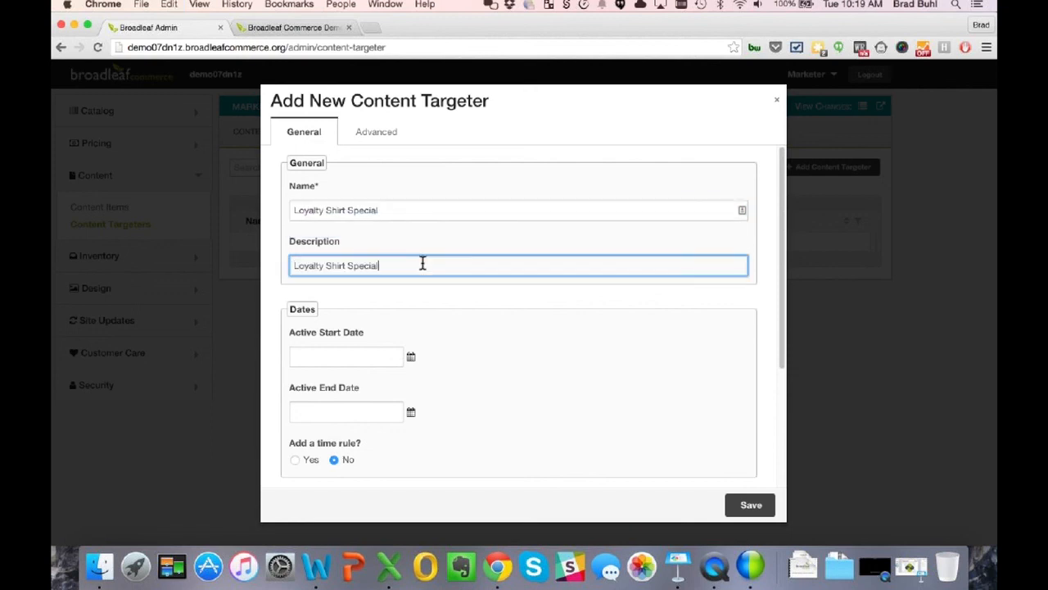
left_click(411, 361)
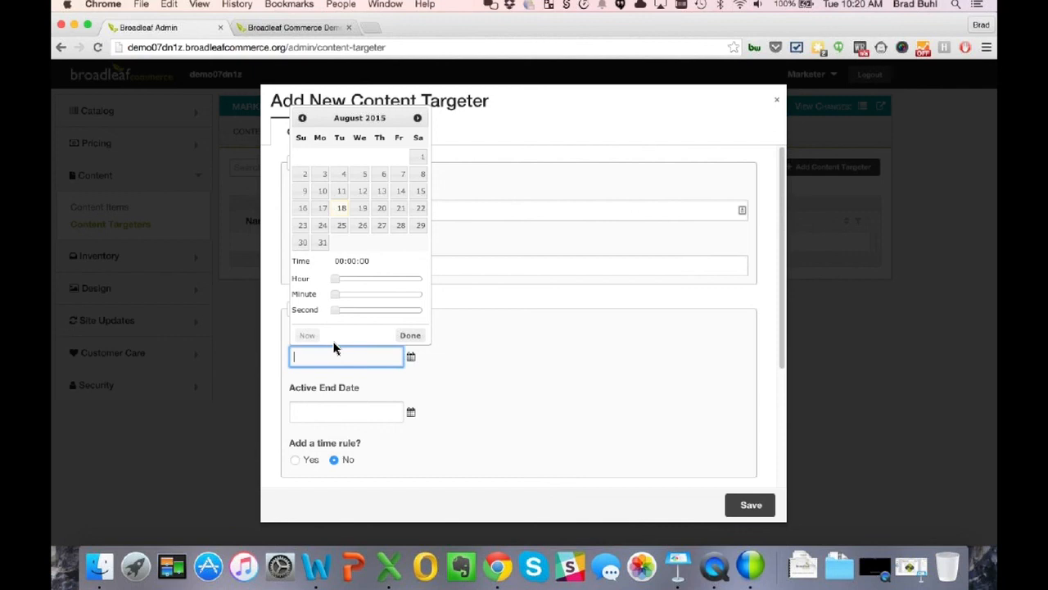
- Set the targeter's Active Start Date to now, 08/18/2015 10:20:14
left_click(307, 338)
left_click(494, 378)
scroll(503, 373, "down", 3)
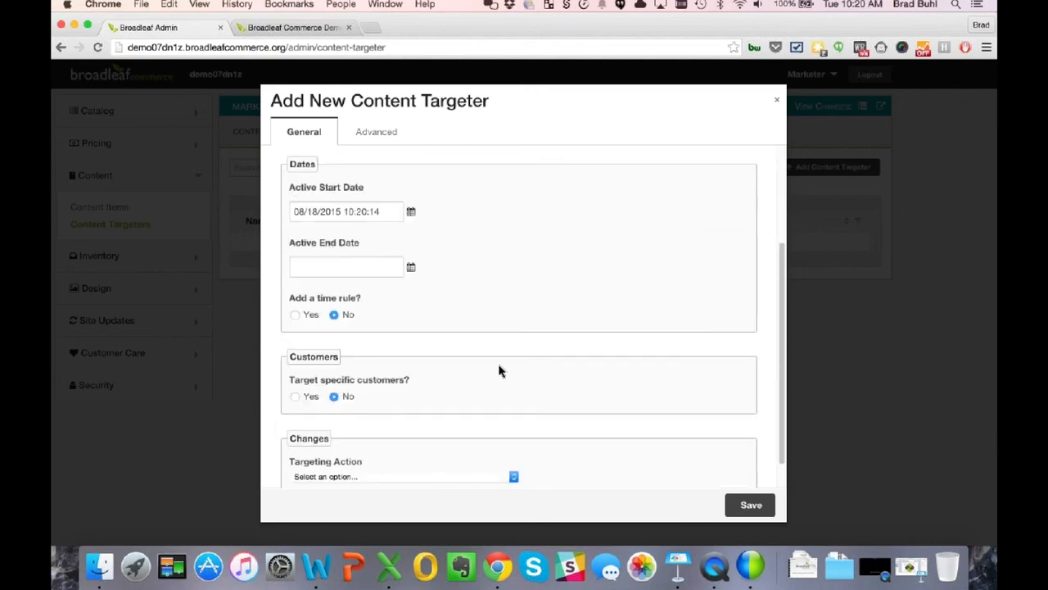
scroll(480, 373, "down", 1)
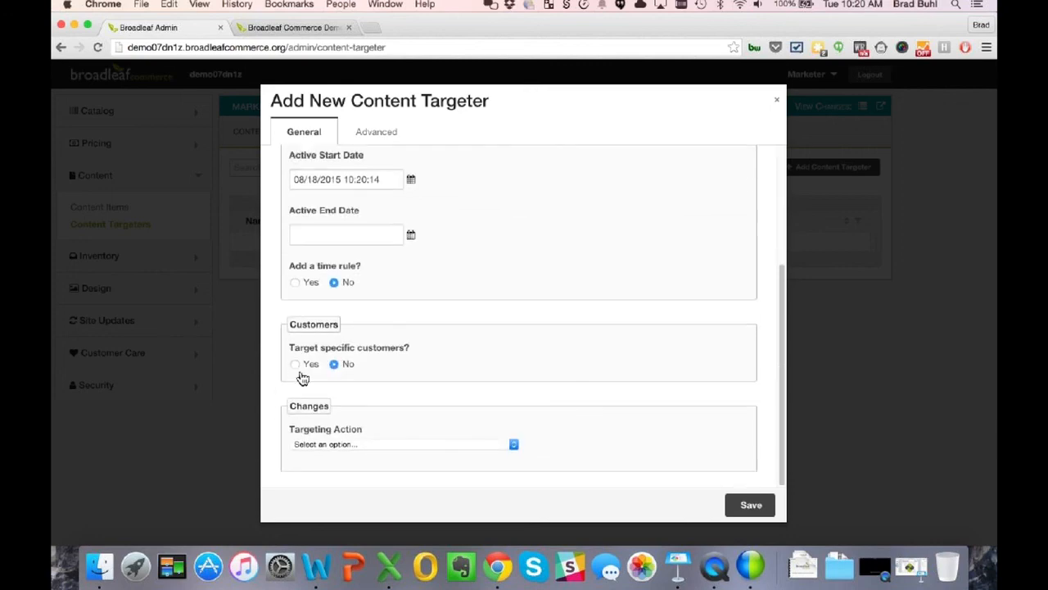
- Target specific customers with a rule requiring Customer - Loyalty equal to True
left_click(296, 364)
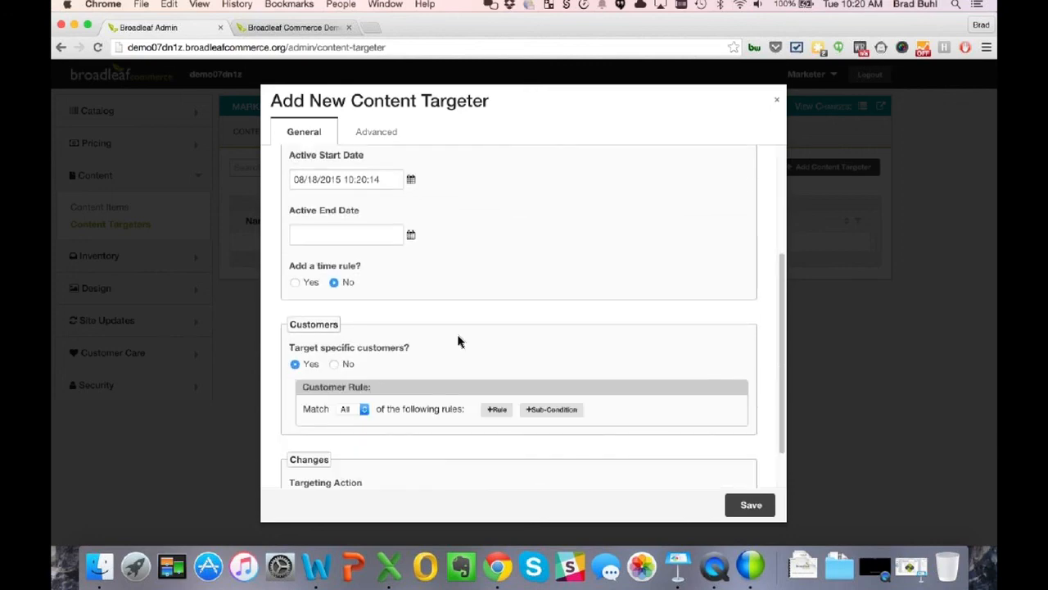
scroll(483, 360, "down", 1)
left_click(495, 362)
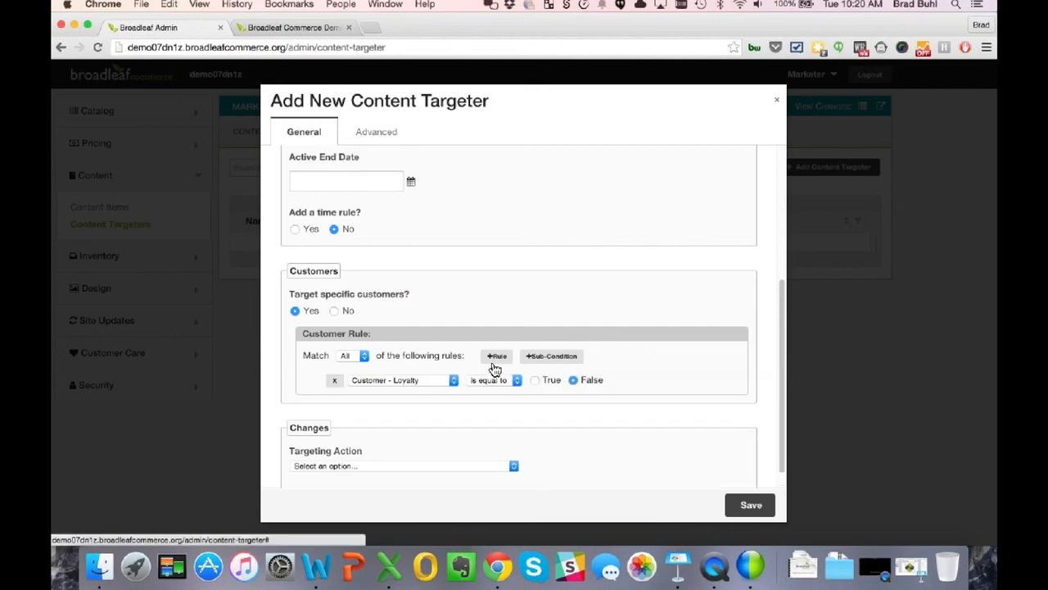
left_click(535, 381)
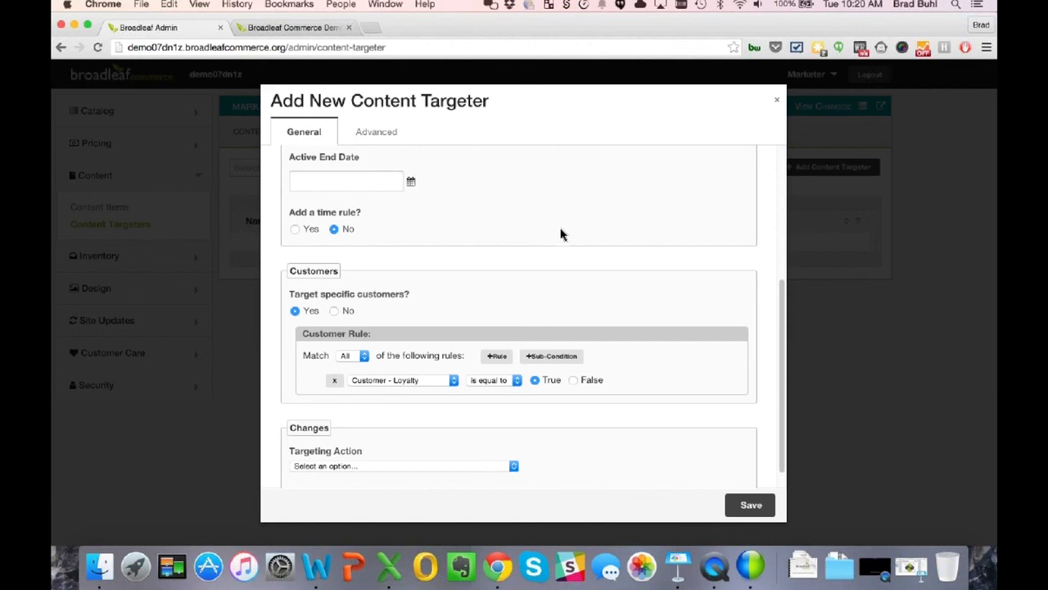
scroll(560, 238, "down", 1)
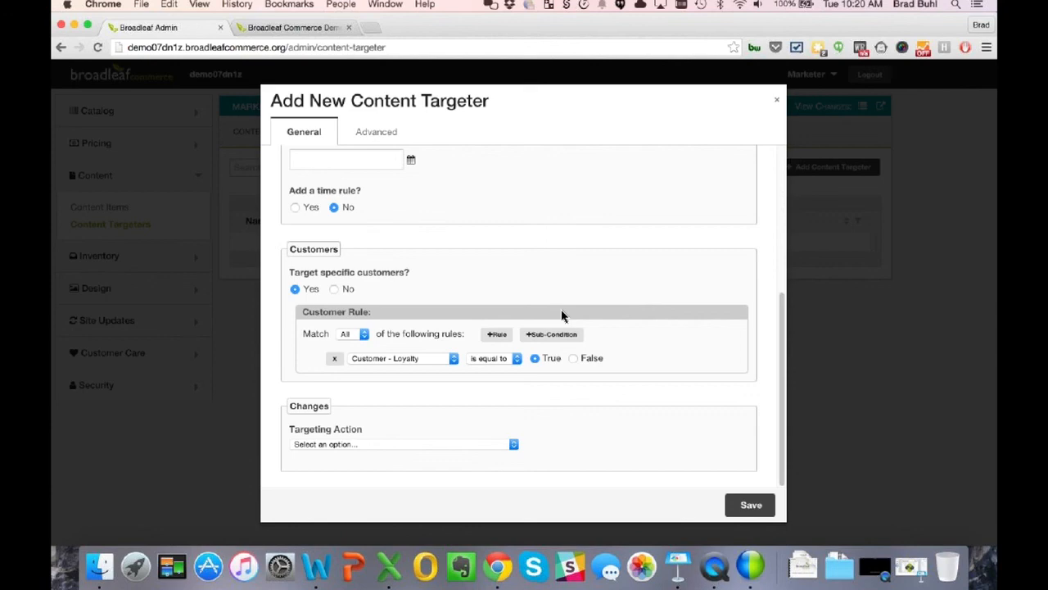
- Make the targeting action show an alternate content item in Homepage Banner Ad Zone
left_click(477, 444)
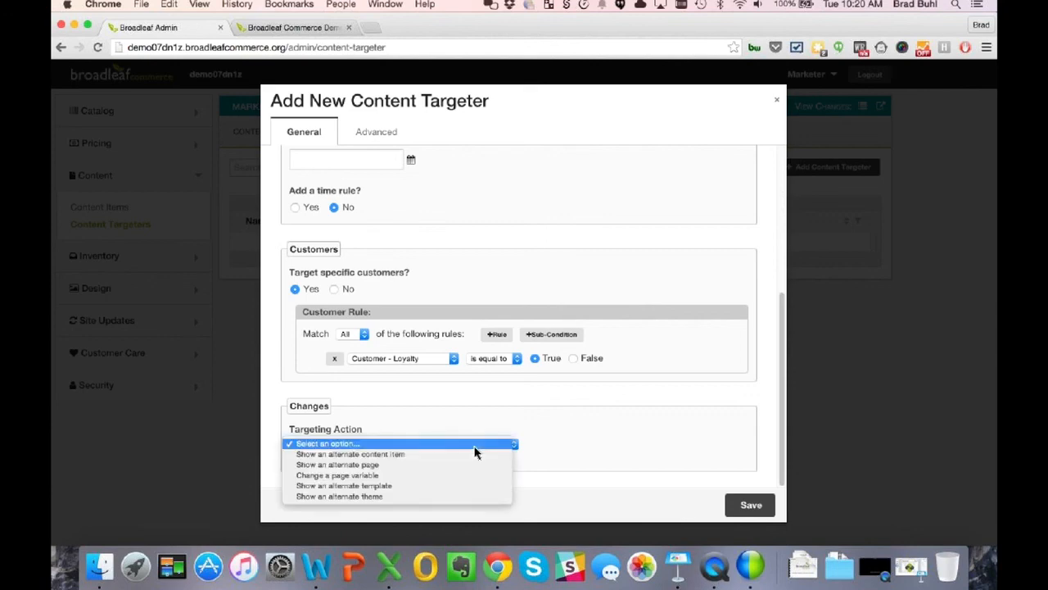
left_click(372, 456)
scroll(597, 412, "down", 2)
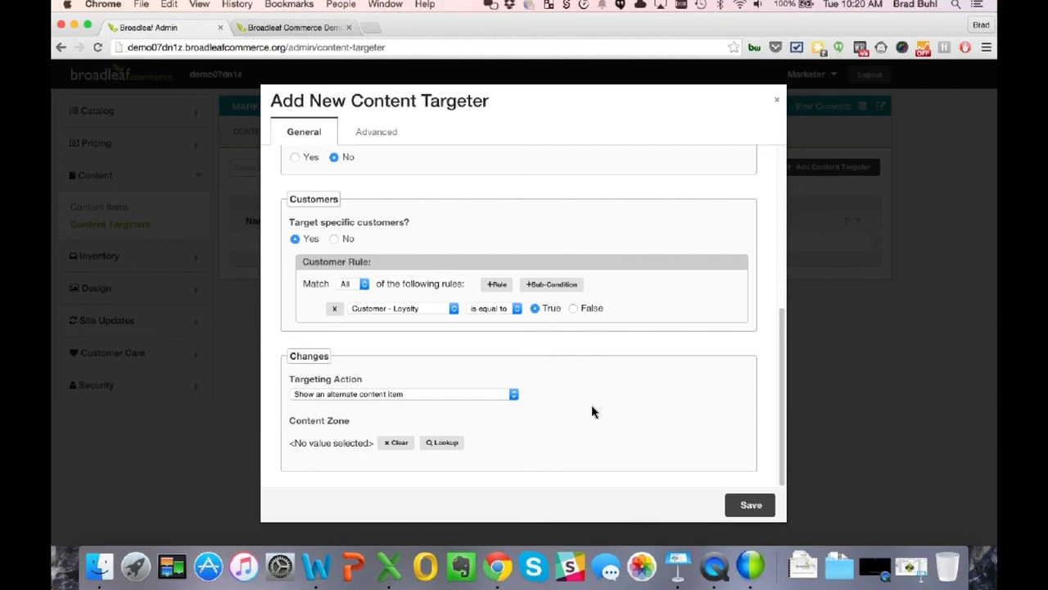
left_click(453, 446)
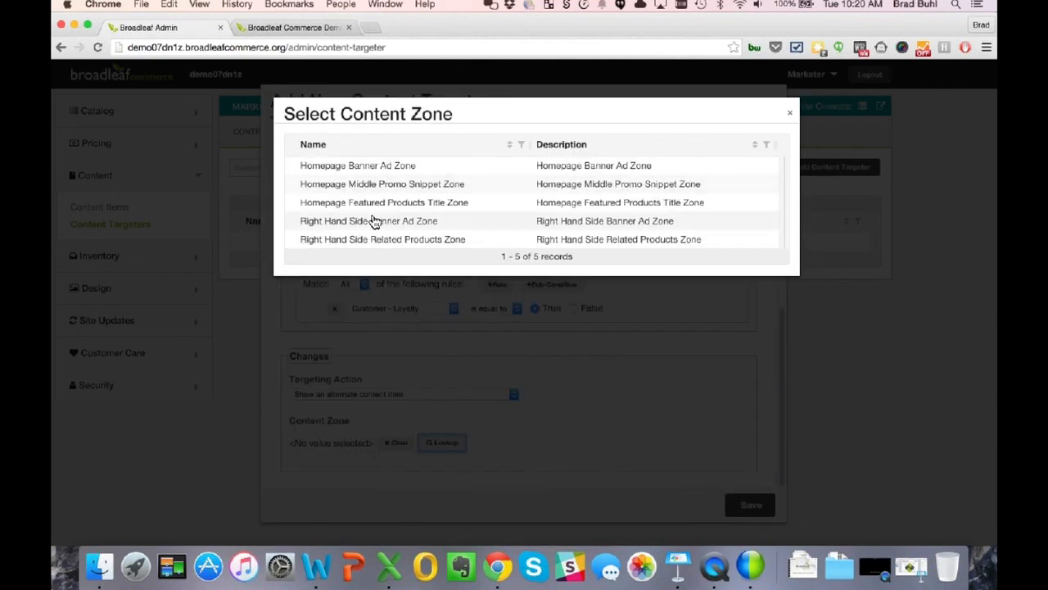
left_click(386, 168)
scroll(553, 393, "down", 3)
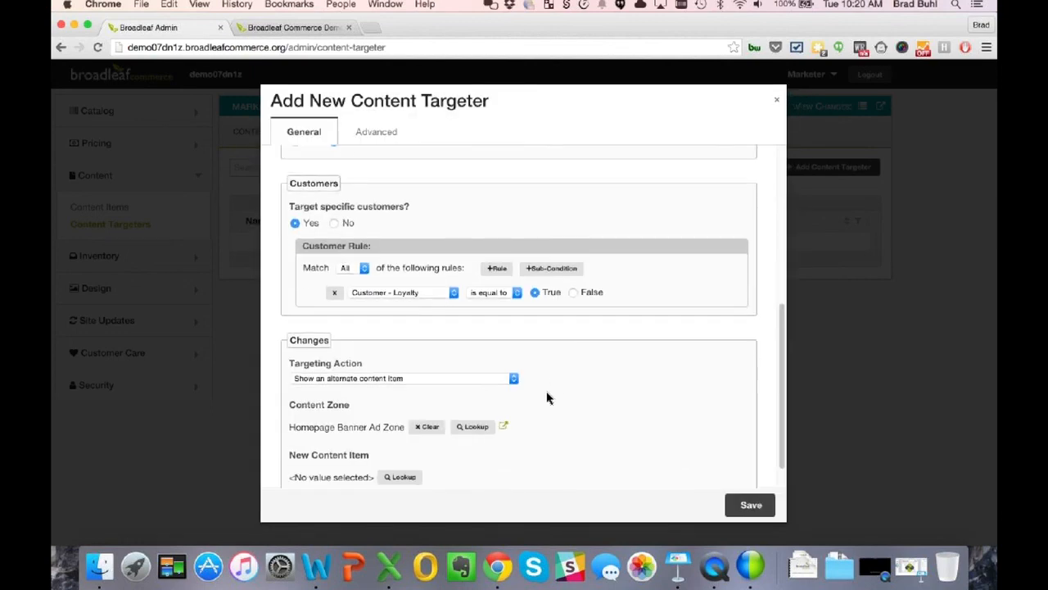
- Choose the Loyalty Shirt Special content item and save the targeter
left_click(407, 445)
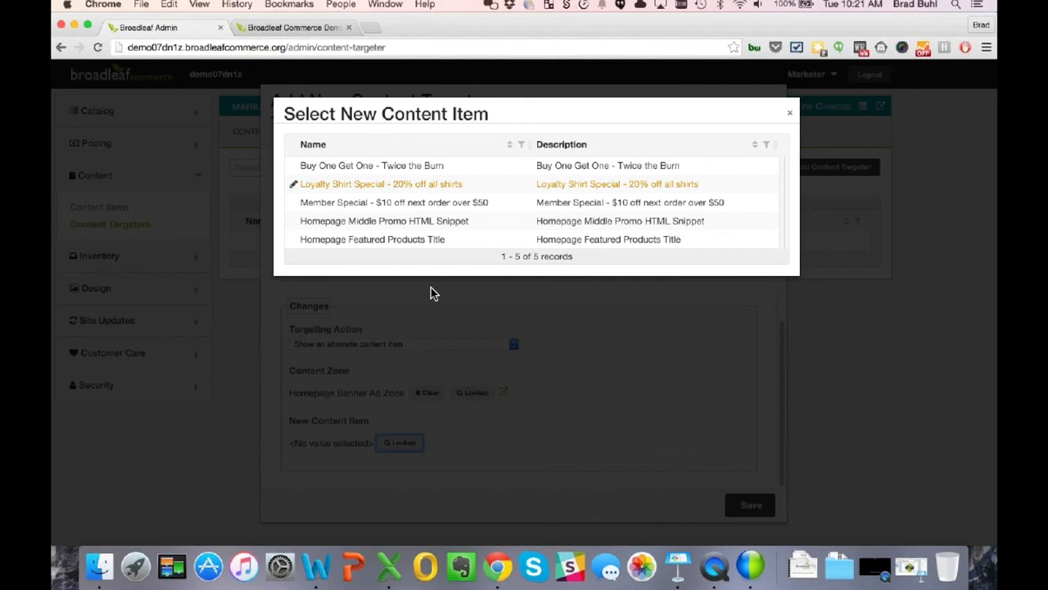
left_click(397, 190)
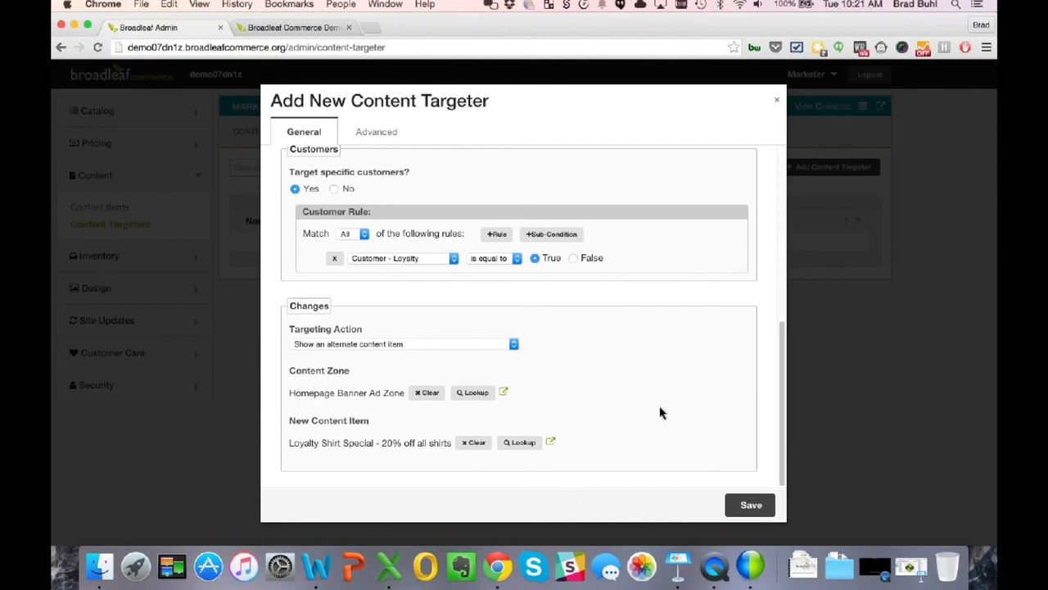
left_click(751, 510)
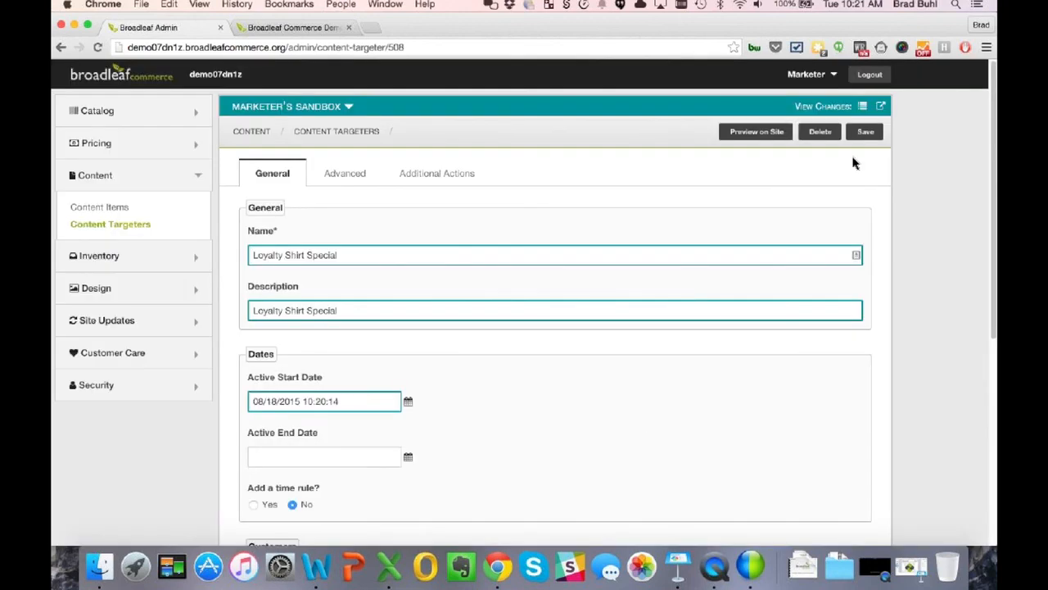
- Open Site Updates > My Changes and begin promoting all changes
left_click(114, 325)
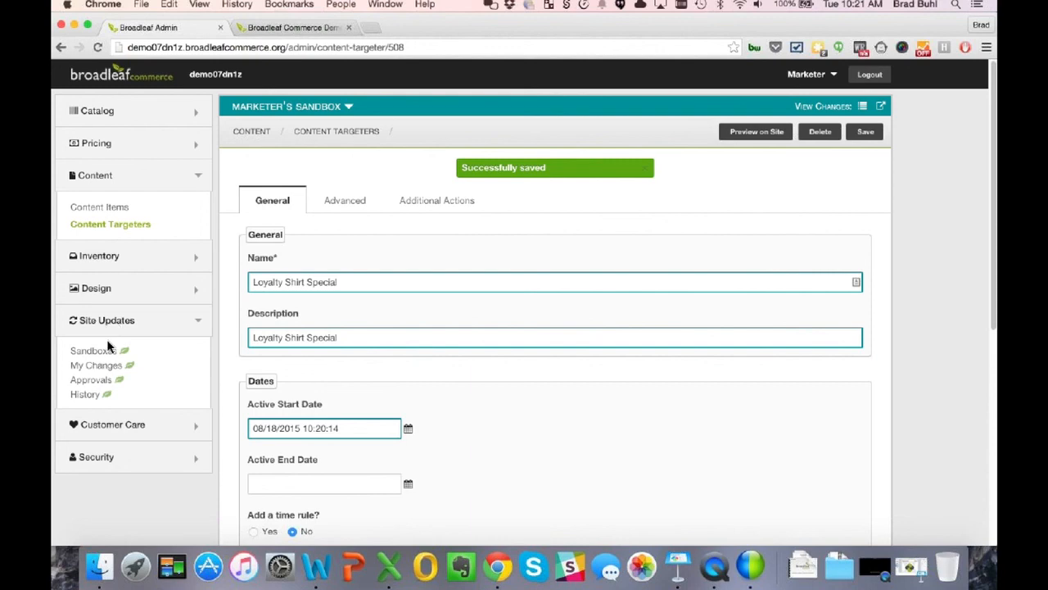
left_click(110, 366)
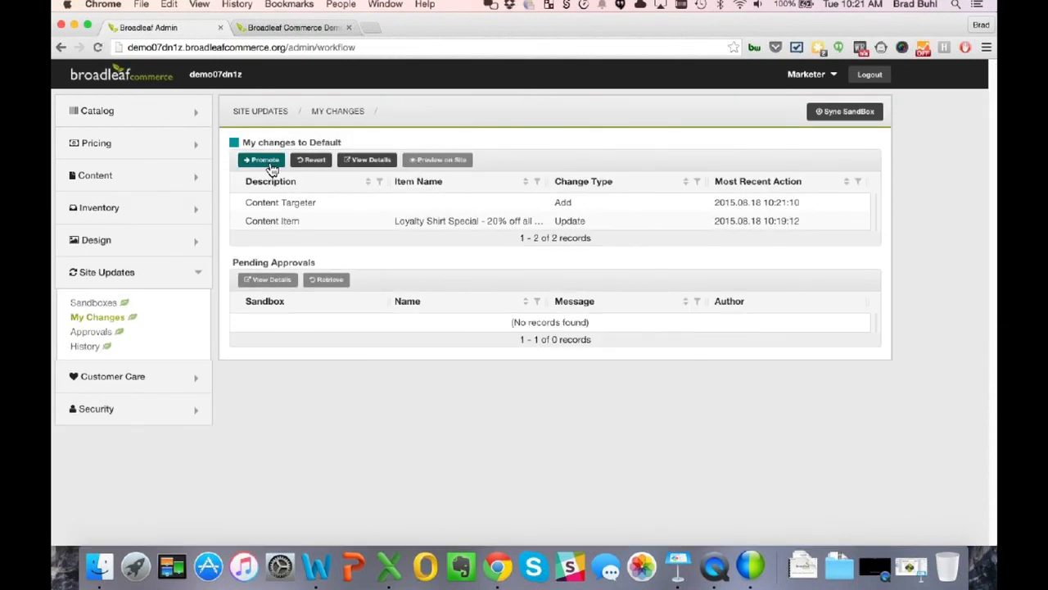
left_click(273, 161)
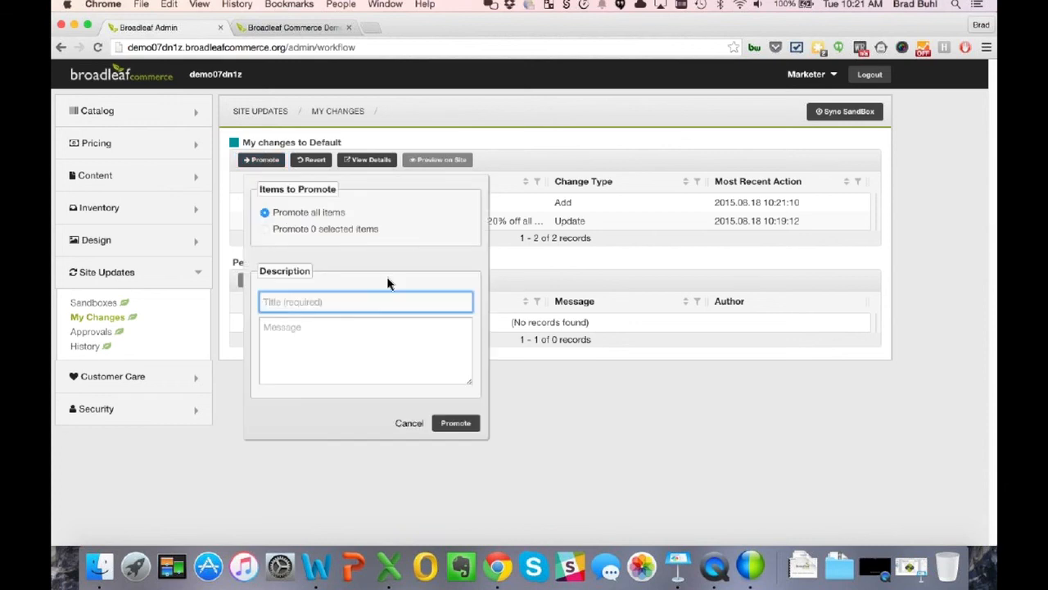
- Title the promotion 'Loyalty Shirt Special' with a message that it targets loyal customers, and submit
type("Loylaty")
key("BackSpace")
key("BackSpace")
key("BackSpace")
key("BackSpace")
key("BackSpace")
type("alty Shirt Special")
key("Tab")
type("Here ")
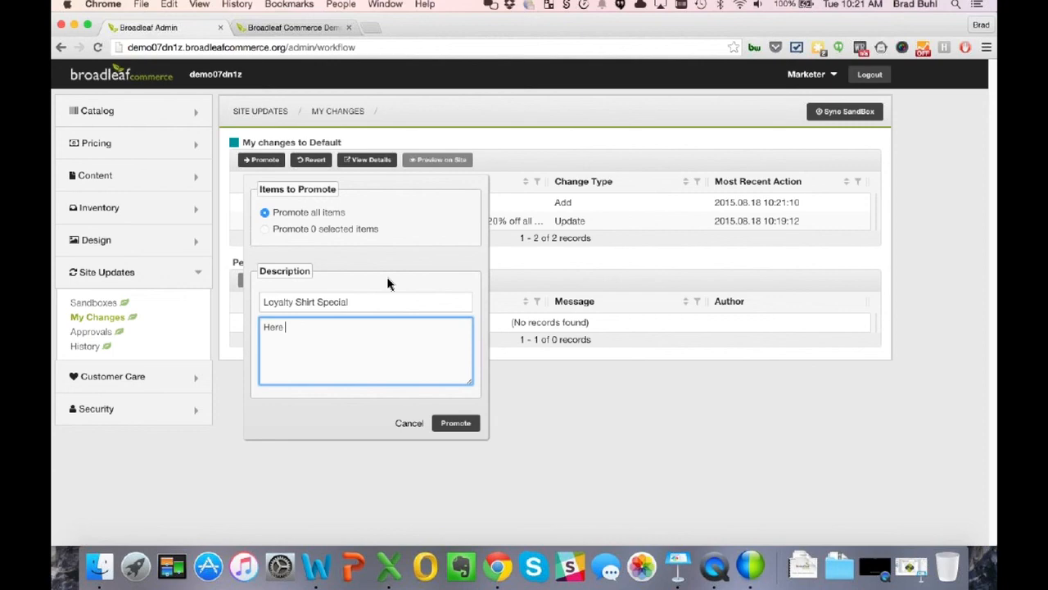
type("is the content item targeted to la")
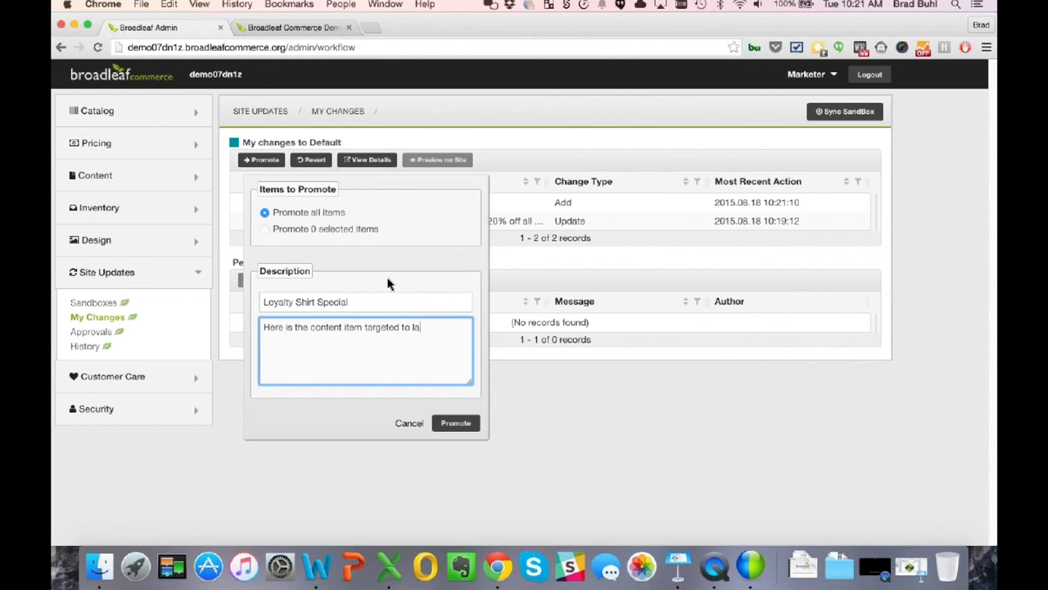
type("yal cou")
key("BackSpace")
key("BackSpace")
type("c")
type("stomers you requested")
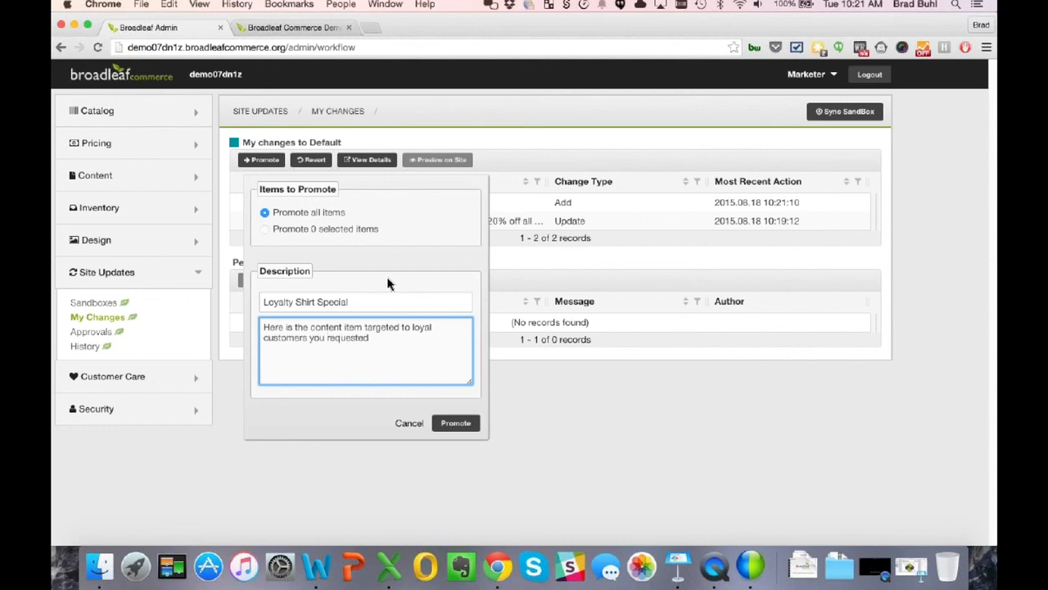
type(".")
left_click(453, 423)
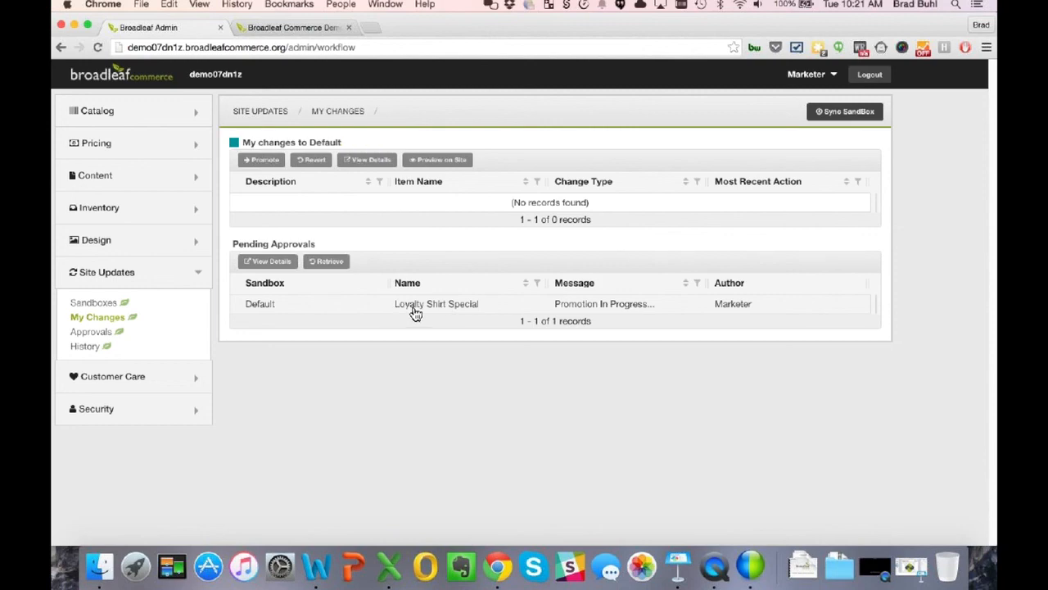
- Select the Loyalty Shirt Special pending approval, log out, and sign back in as administrator
left_click(415, 311)
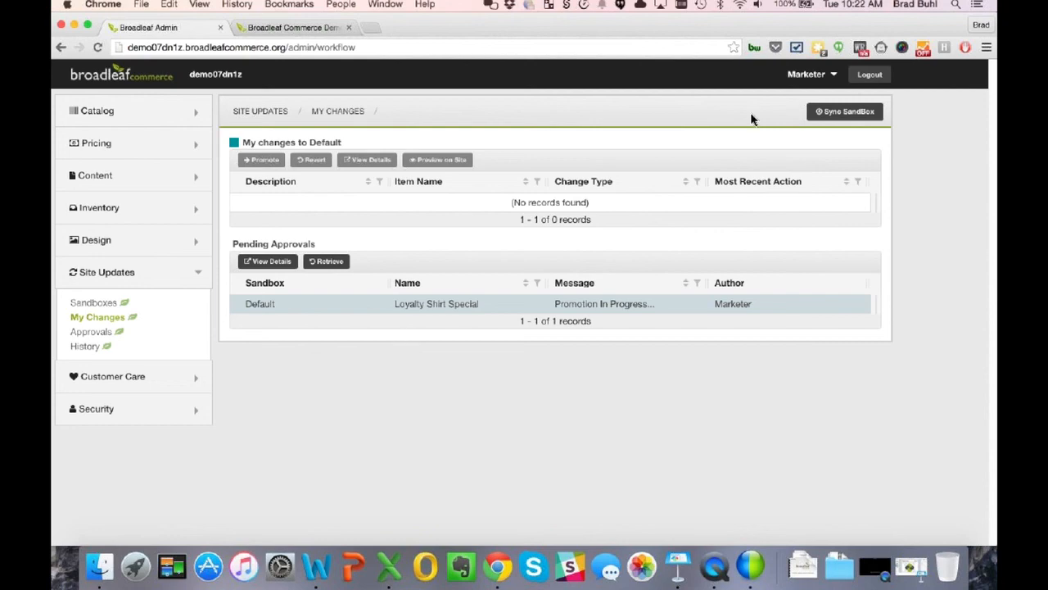
left_click(871, 75)
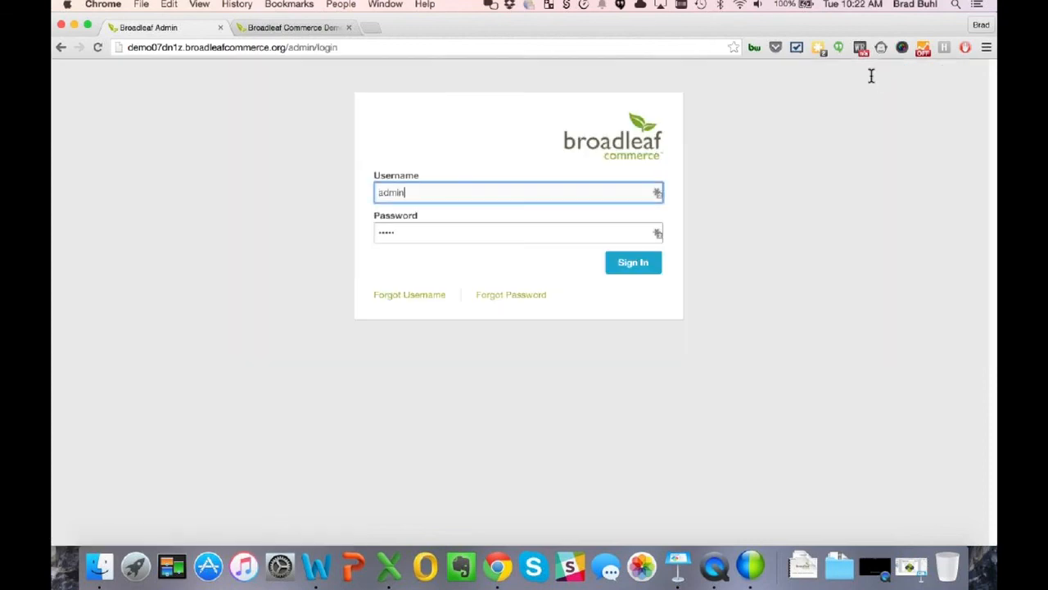
left_click(644, 266)
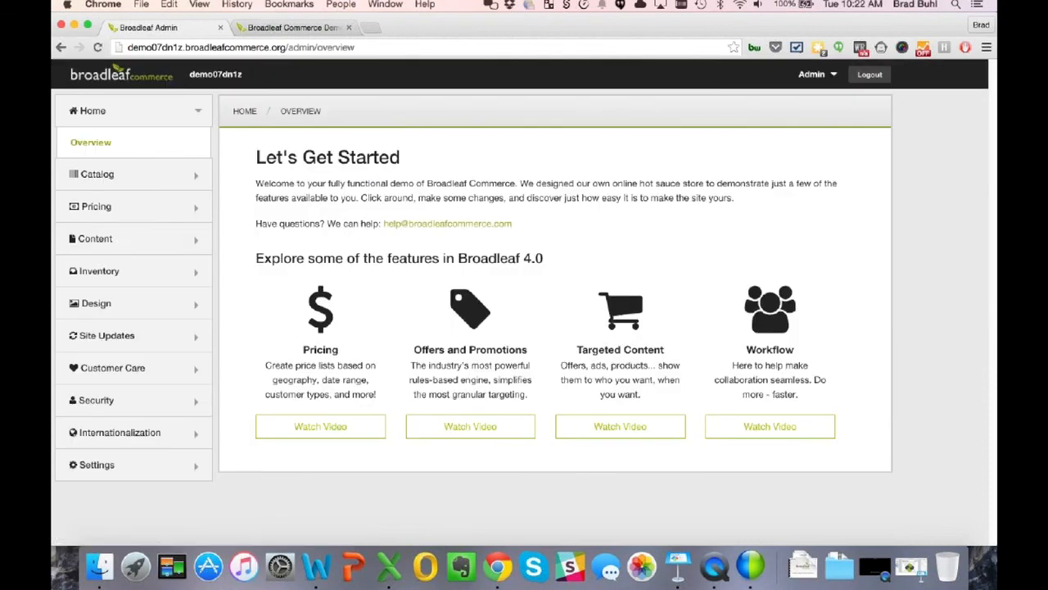
- Open Site Updates > Approvals and select the Update - Offer - Shirts Special row
left_click(106, 342)
left_click(95, 396)
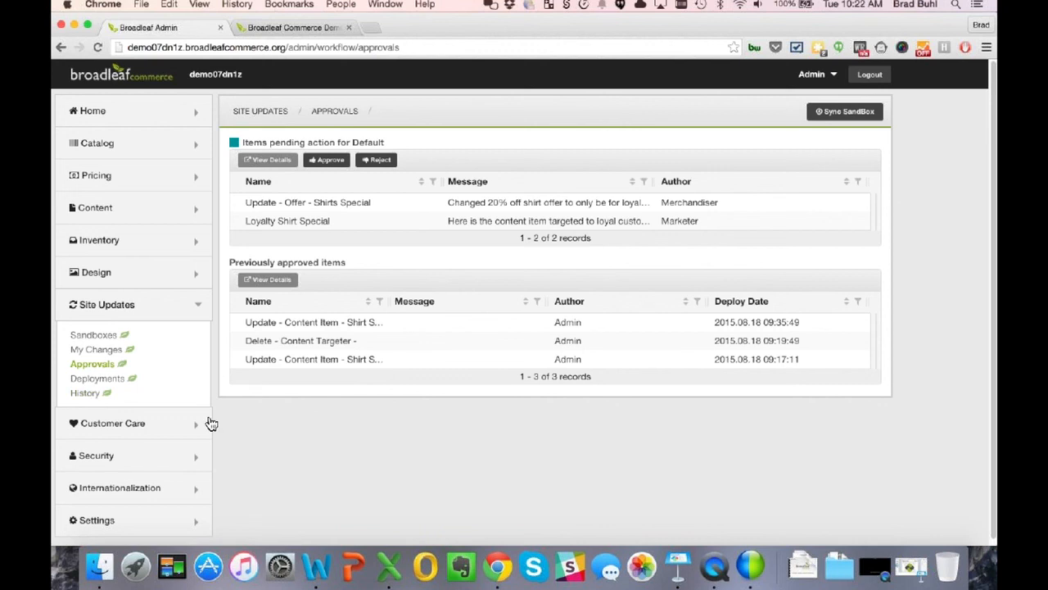
left_click(278, 210)
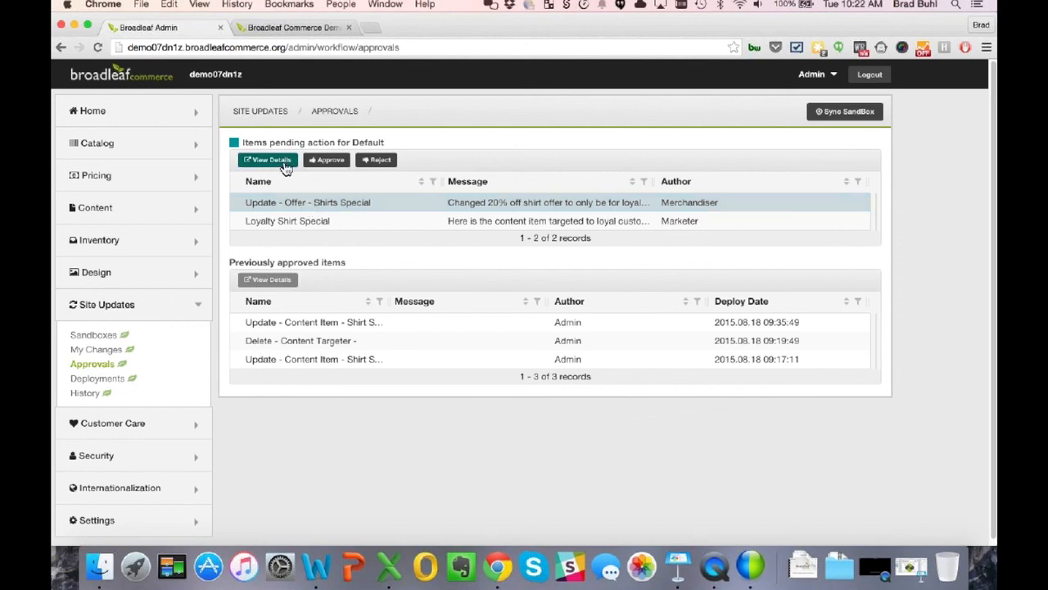
- Review the Shirts Special offer change details and approve it with Deploy immediately
left_click(285, 164)
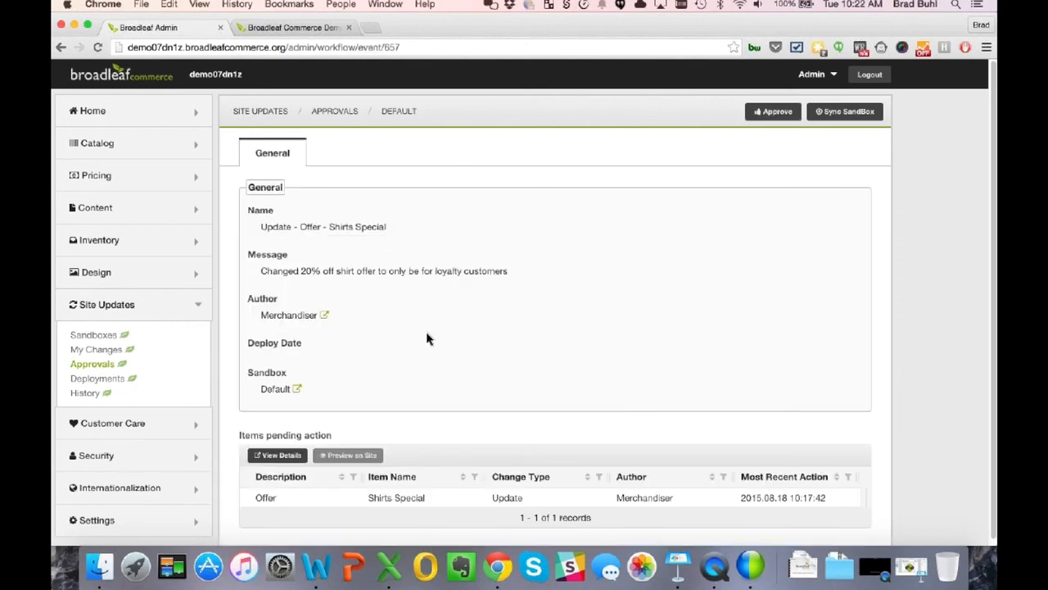
scroll(427, 338, "down", 1)
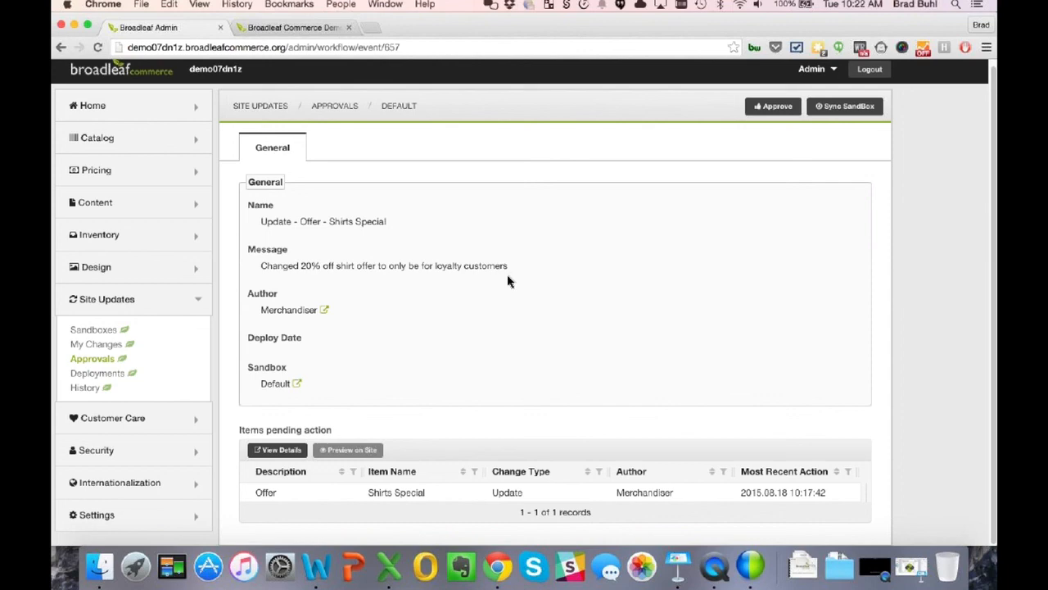
left_click(424, 495)
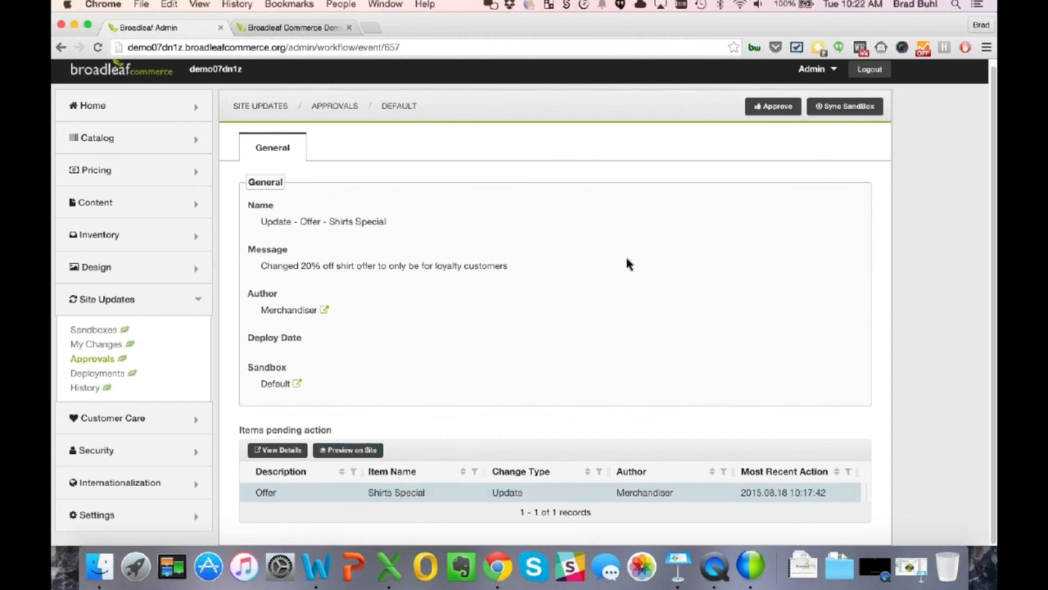
left_click(773, 107)
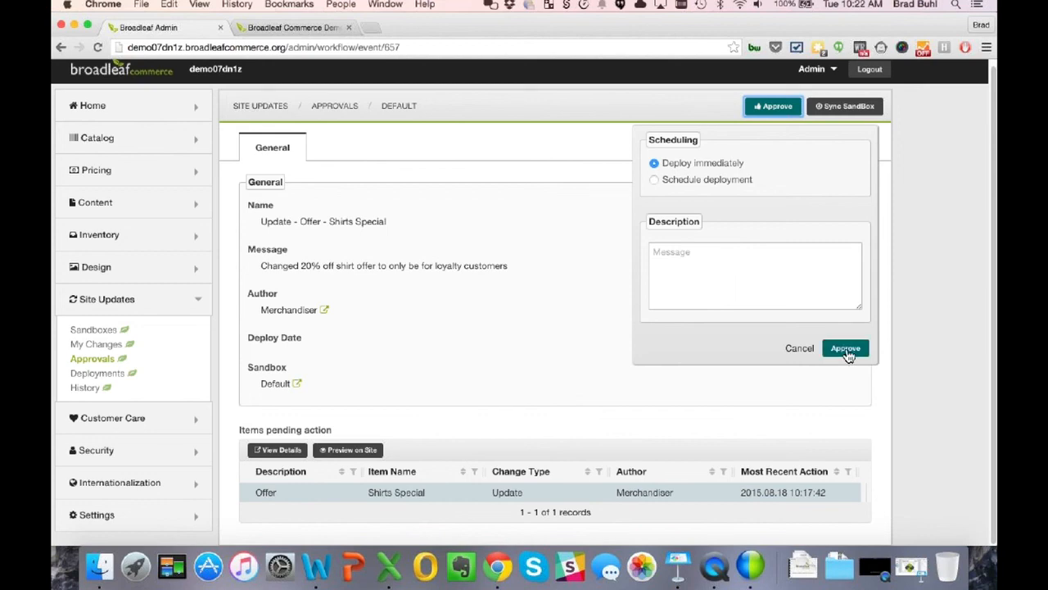
left_click(665, 185)
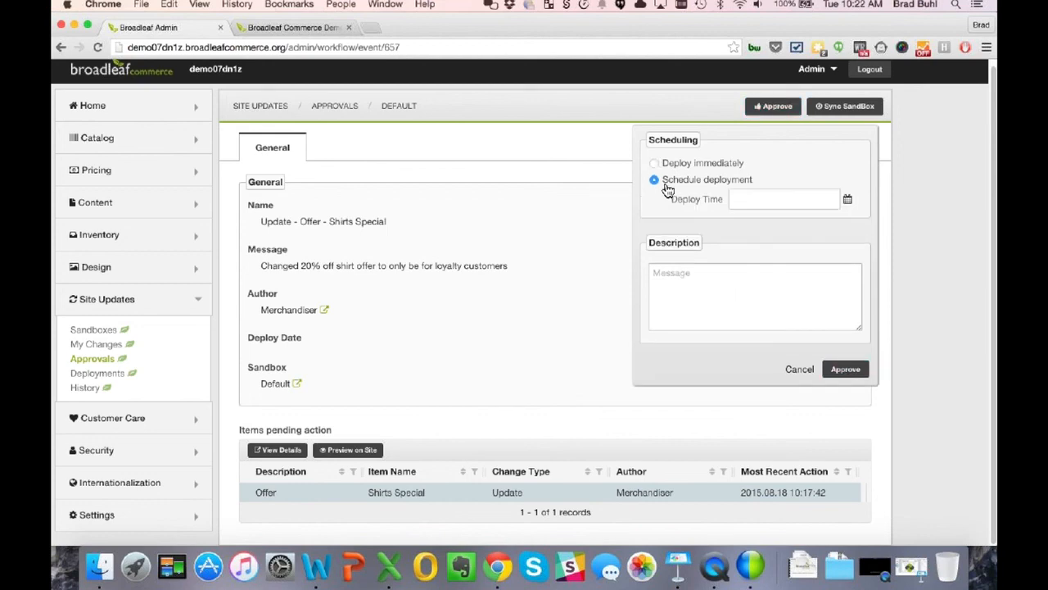
left_click(777, 203)
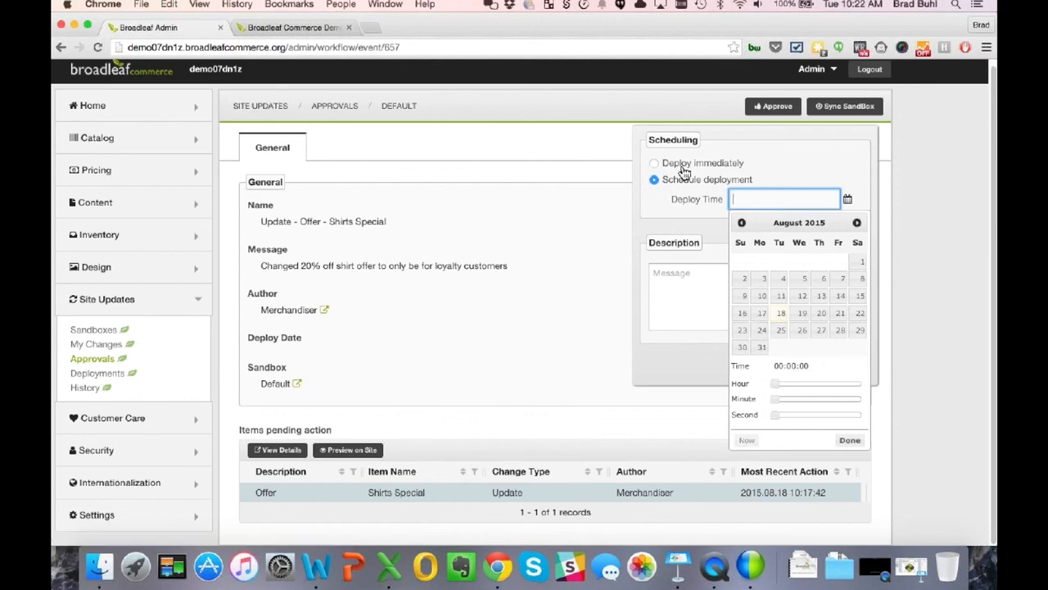
left_click(680, 168)
left_click(848, 349)
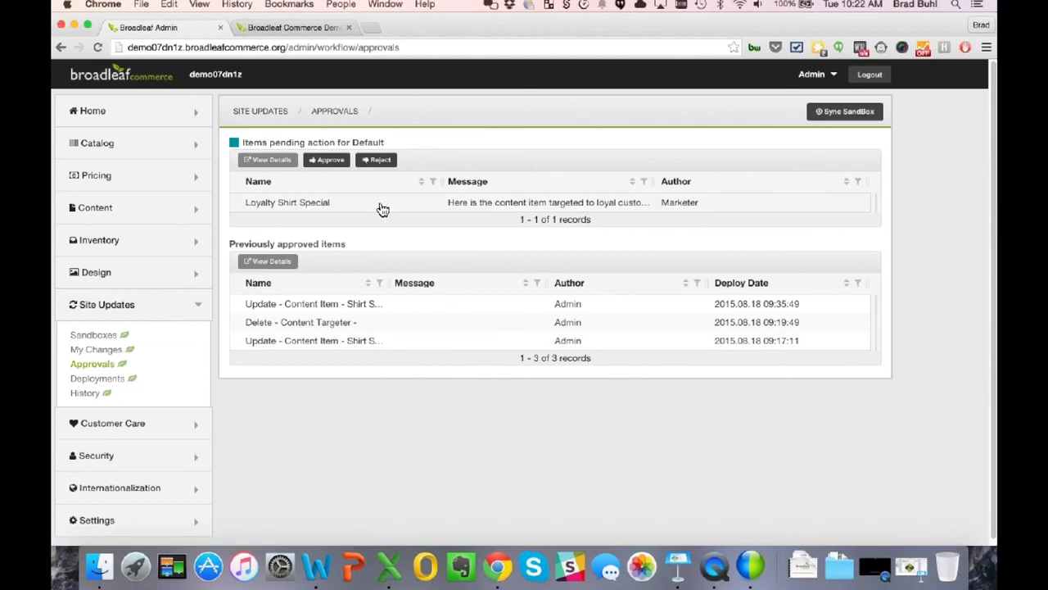
- Inspect the Loyalty Shirt Special submission's content item and content targeter changes
left_click(378, 204)
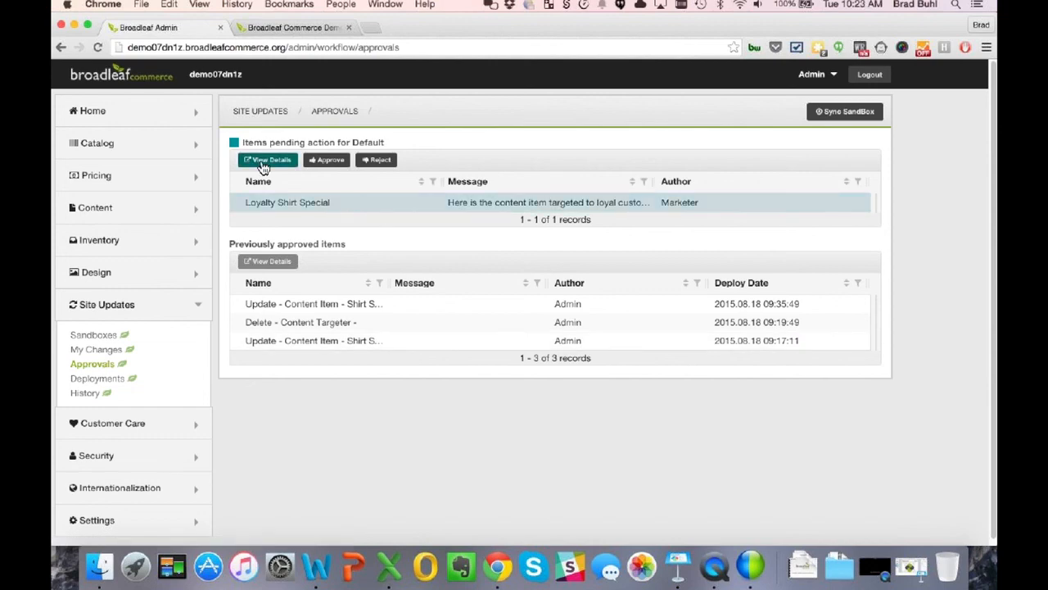
left_click(264, 160)
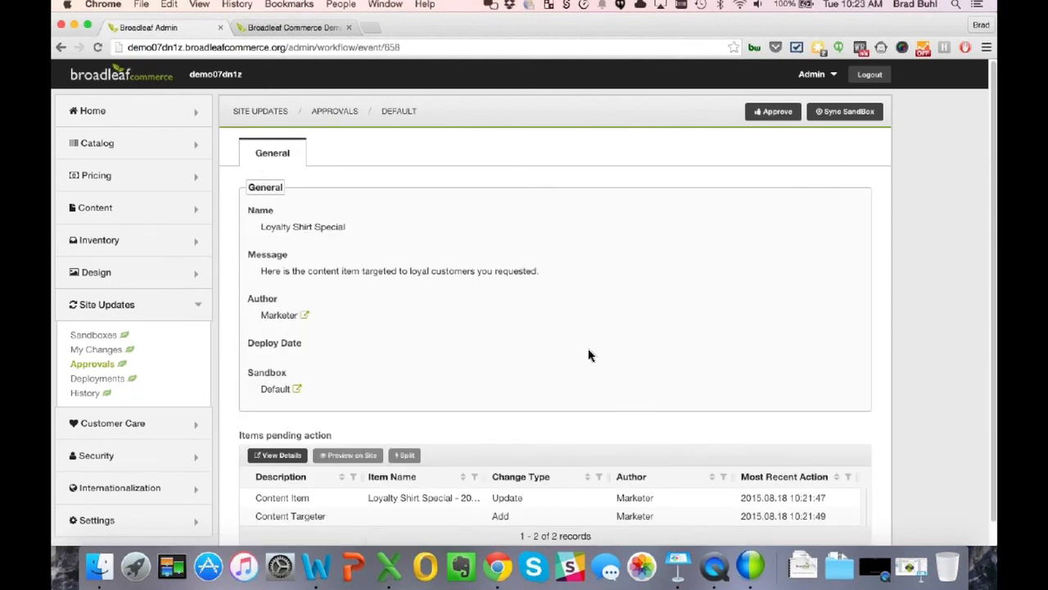
scroll(581, 355, "down", 1)
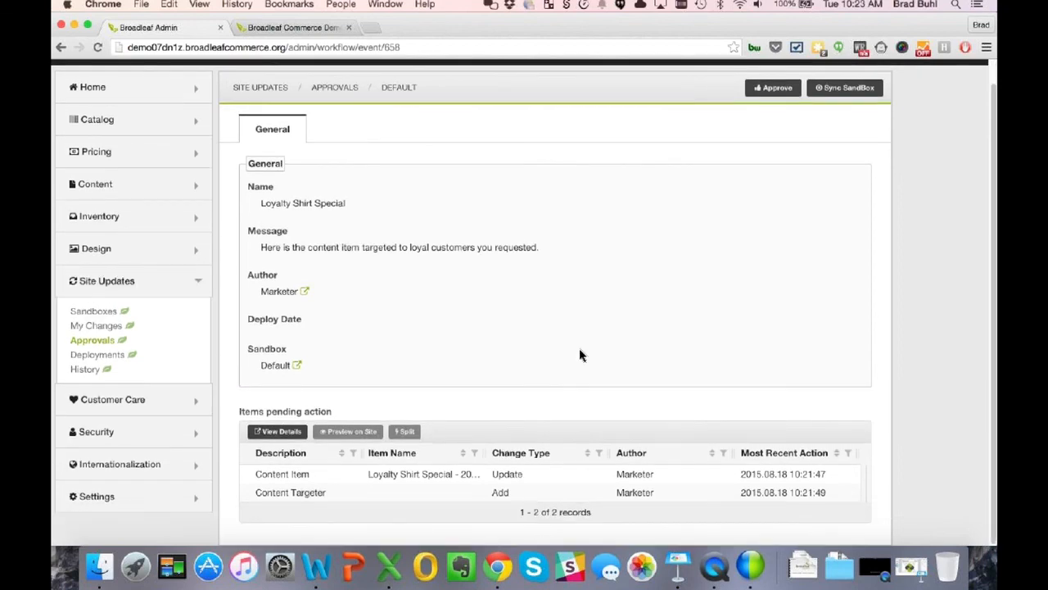
left_click(398, 480)
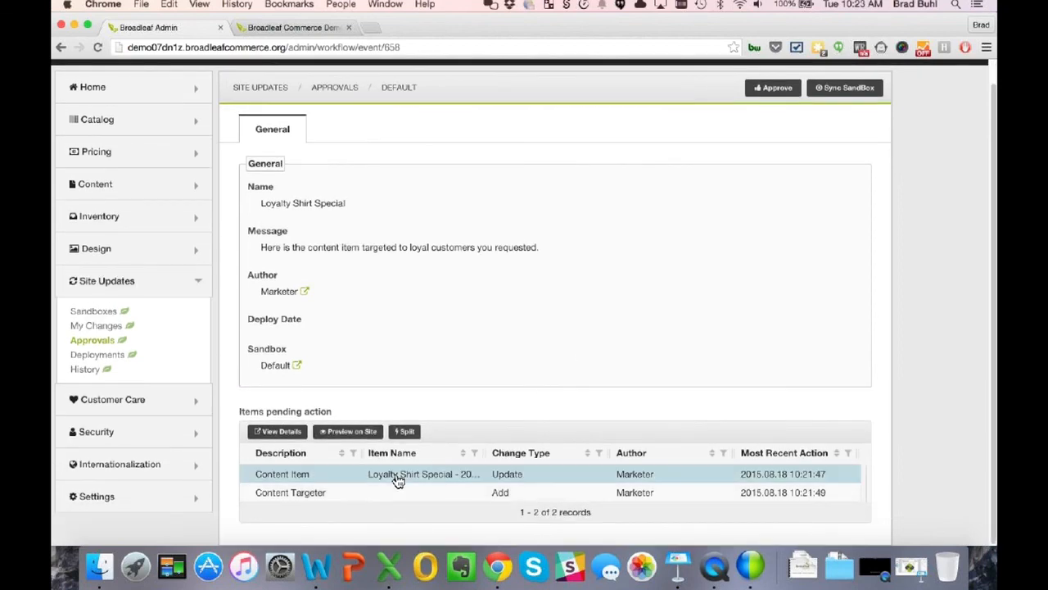
left_click(280, 432)
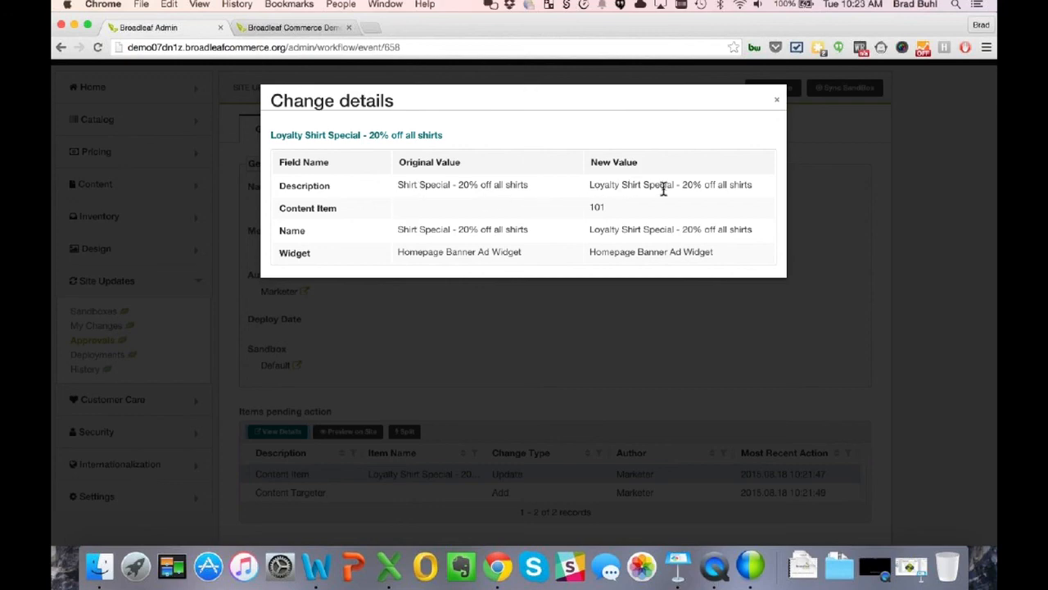
left_click(777, 104)
left_click(272, 494)
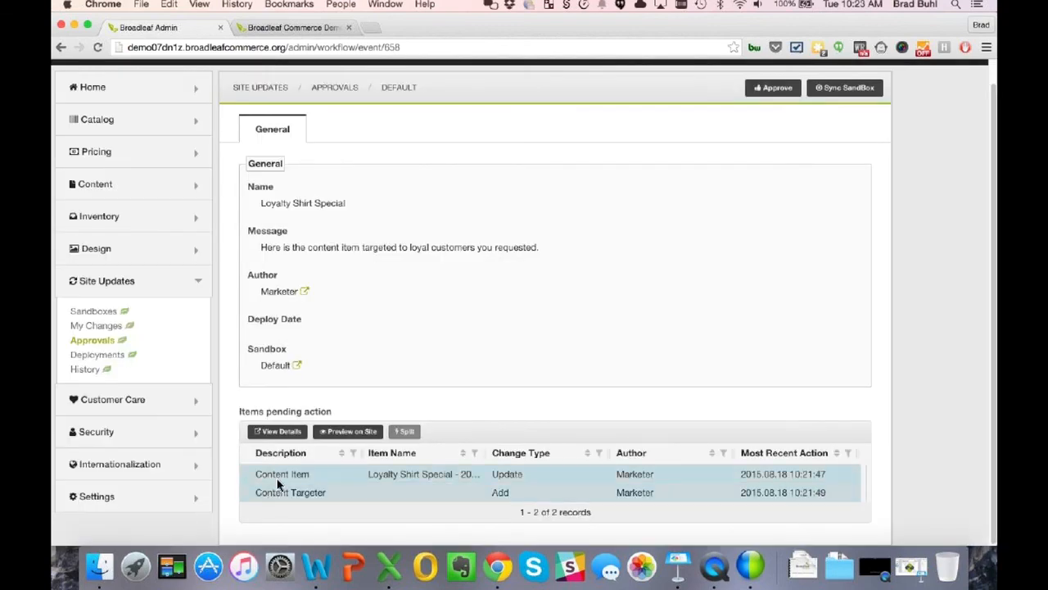
left_click(284, 480)
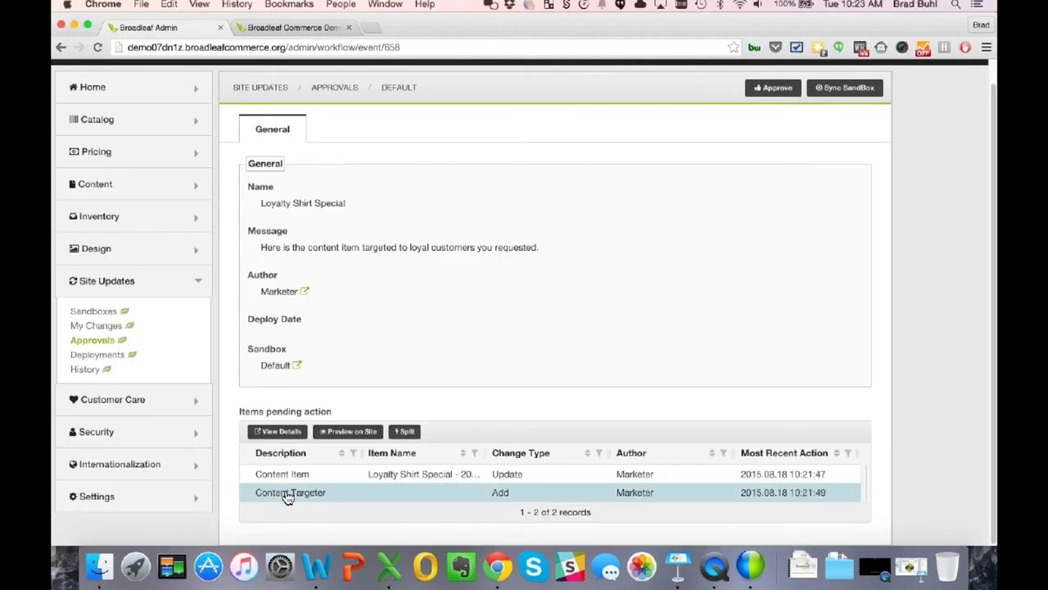
left_click(278, 431)
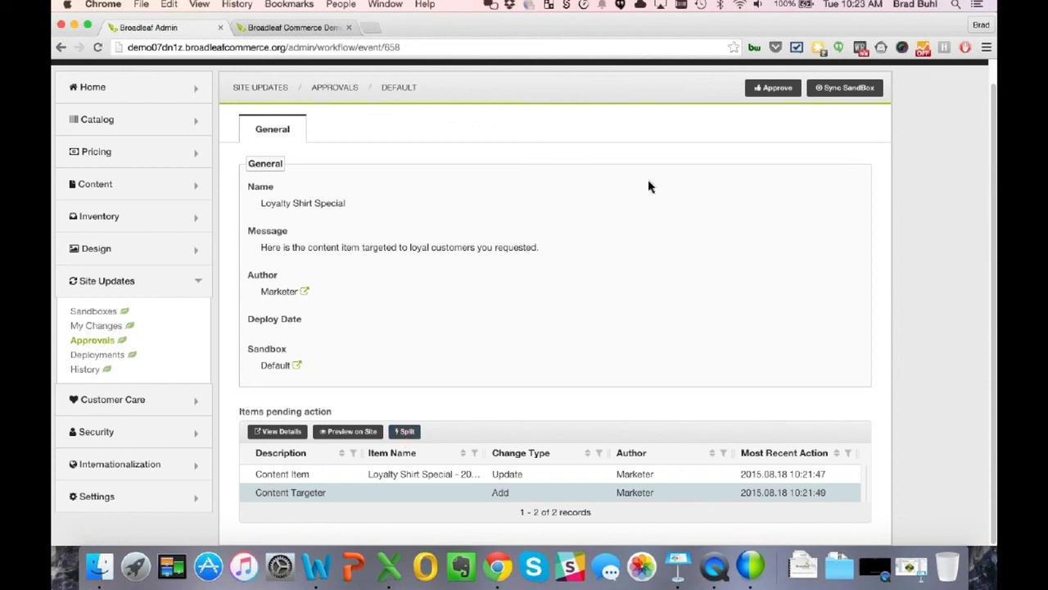
- Approve Loyalty Shirt Special for immediate deployment and collapse the Site Updates section
left_click(772, 90)
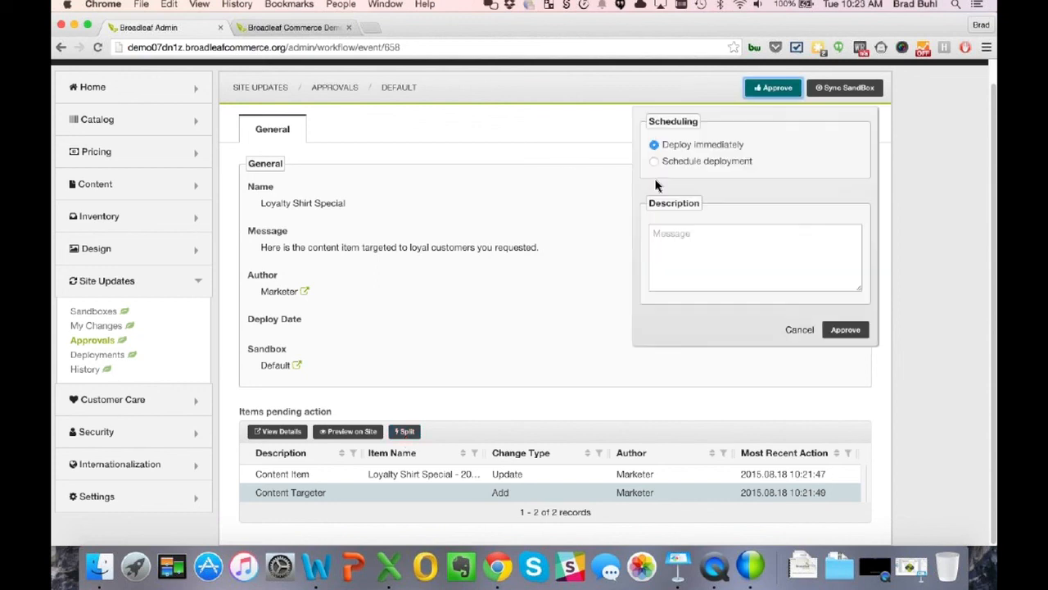
left_click(852, 331)
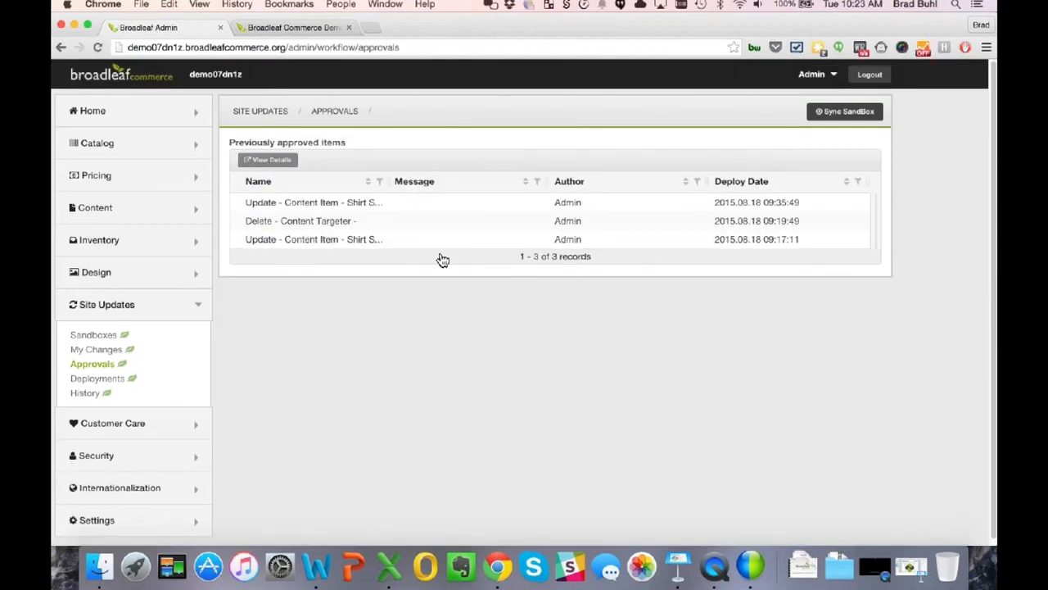
left_click(117, 310)
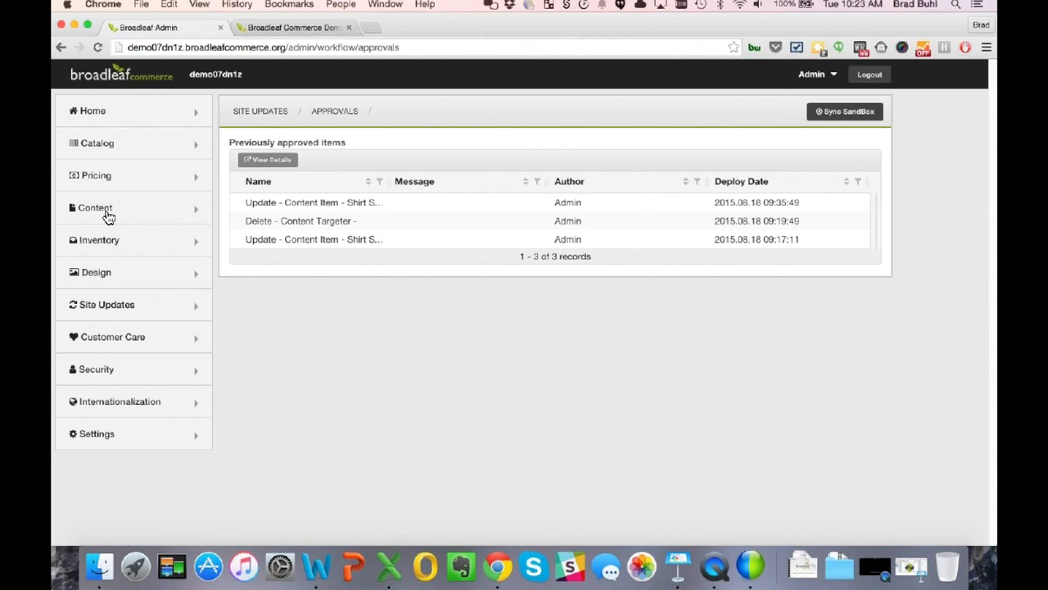
- Open customer3's record under Customer Care > Customers and go to the storefront as them
left_click(100, 343)
left_click(87, 369)
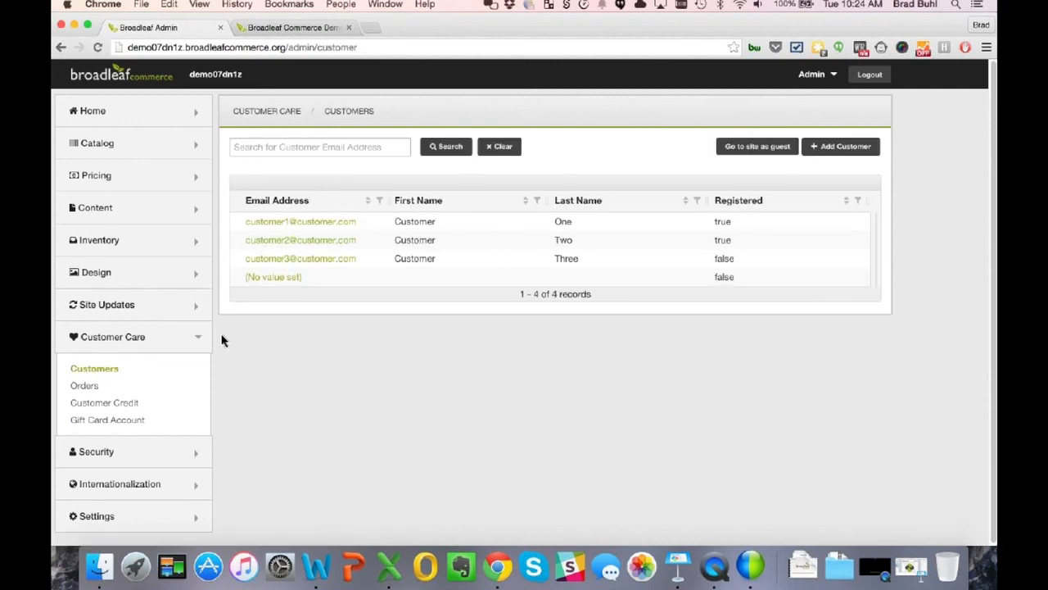
left_click(319, 265)
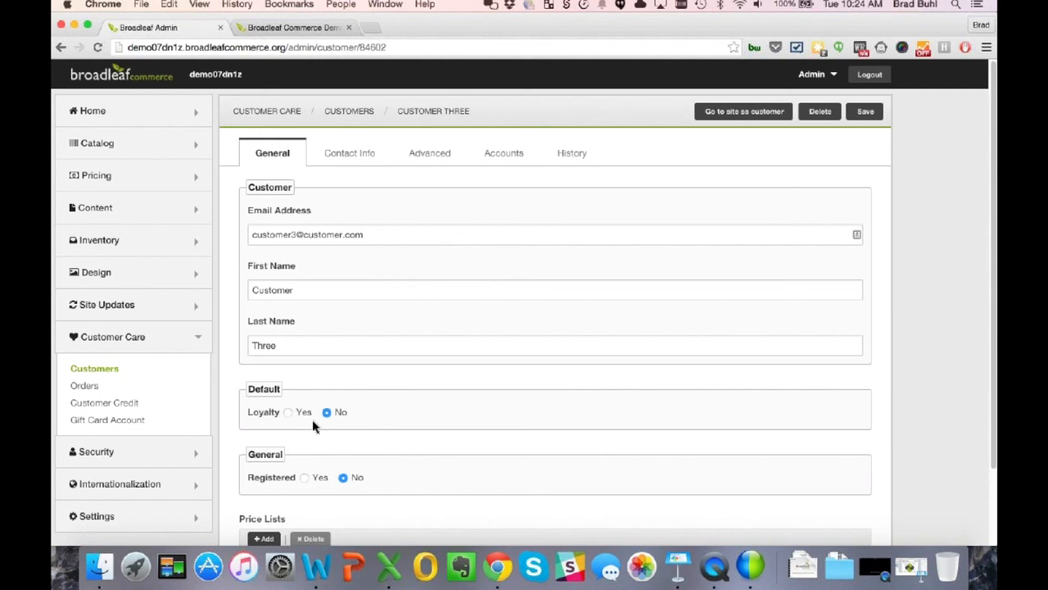
left_click(736, 115)
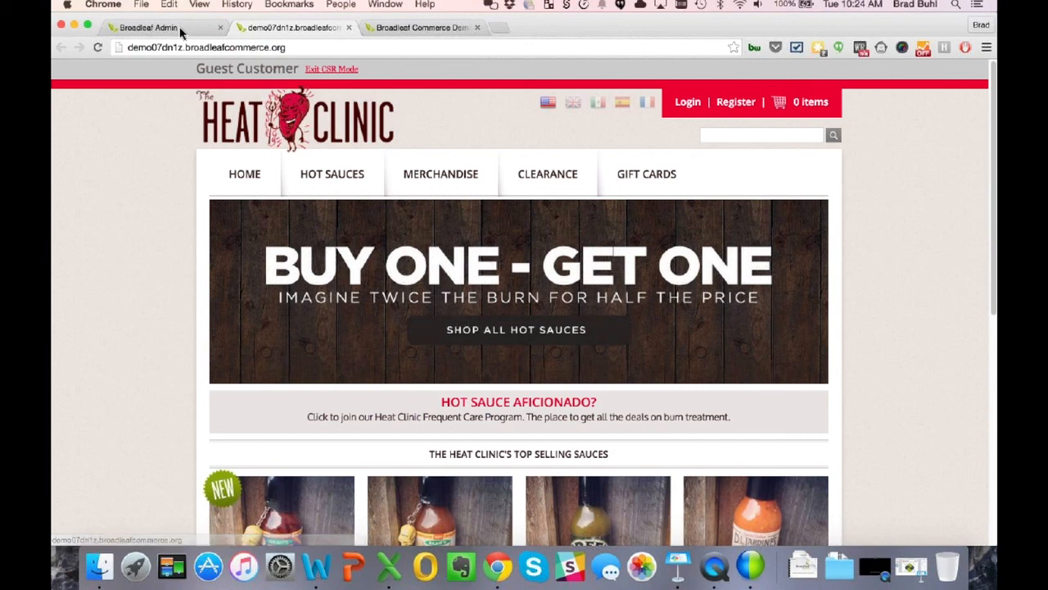
- Open Customer One's loyalty record in admin and view the storefront as that customer
left_click(156, 27)
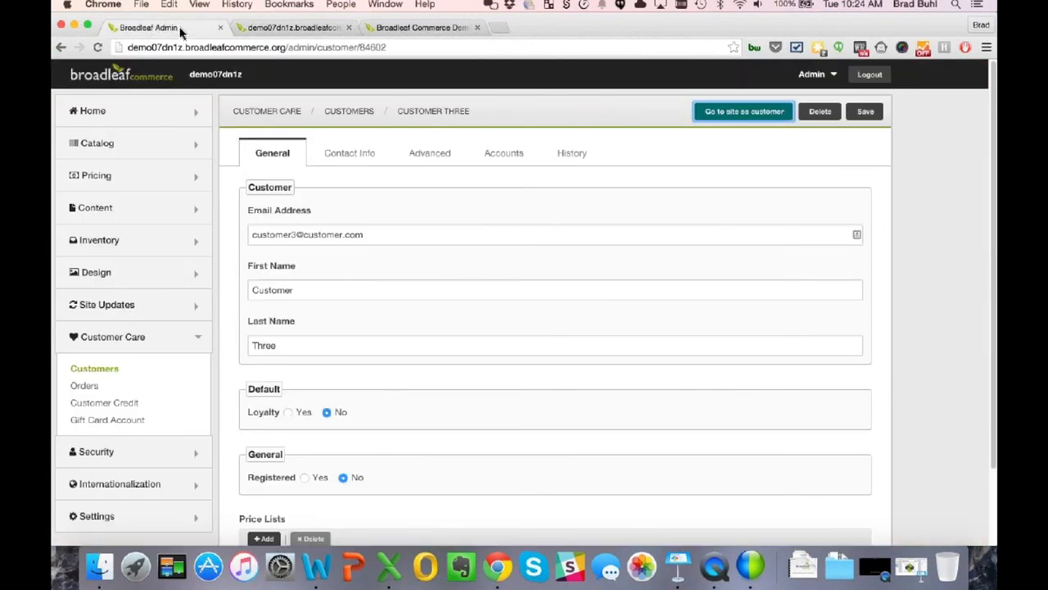
left_click(121, 372)
left_click(318, 223)
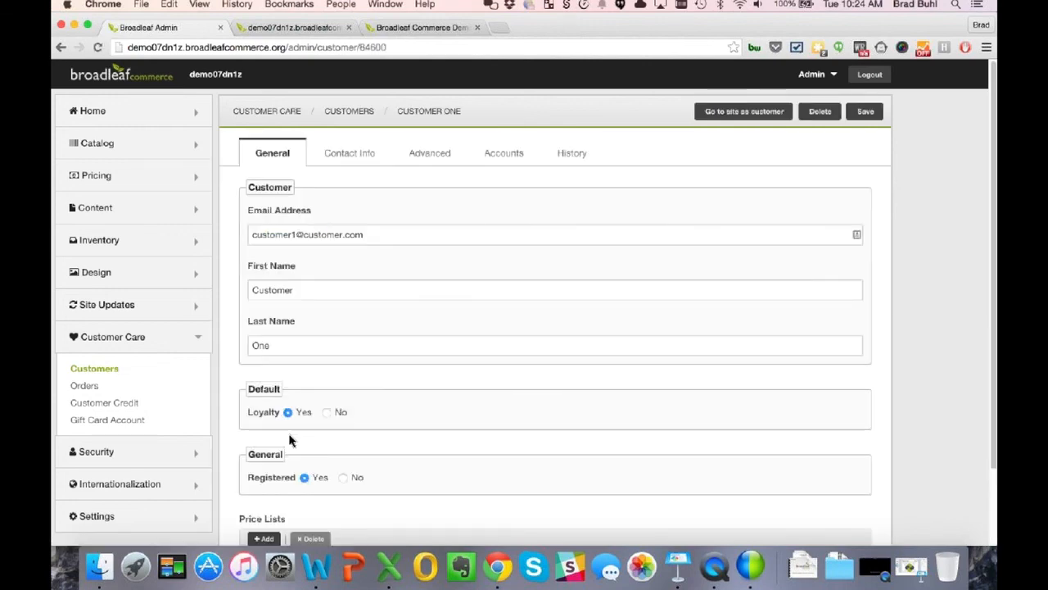
left_click(745, 115)
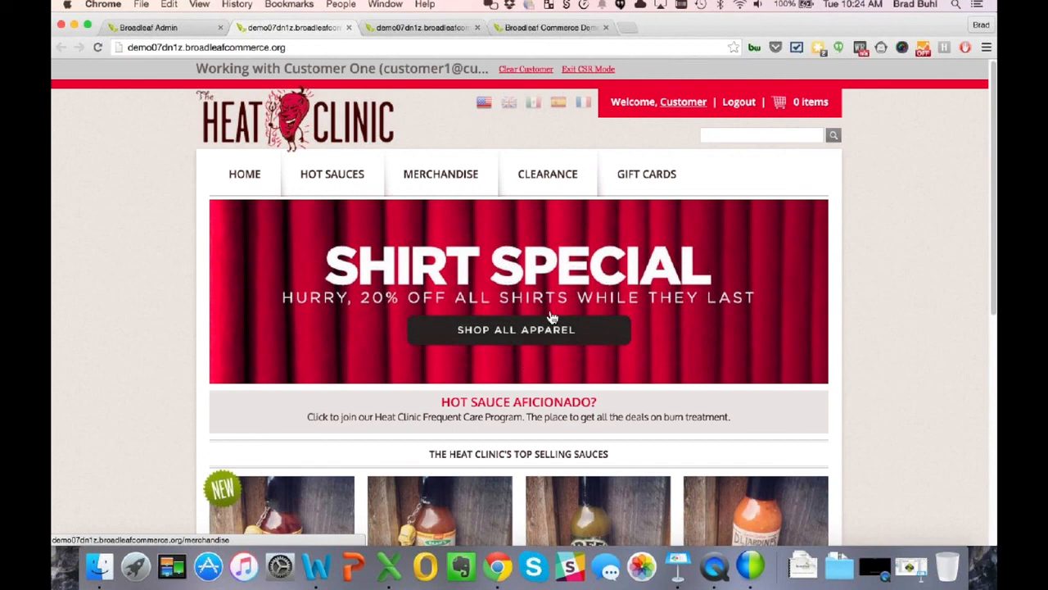
- As the loyalty customer, add a black size L men's Habanero shirt to the cart
left_click(396, 31)
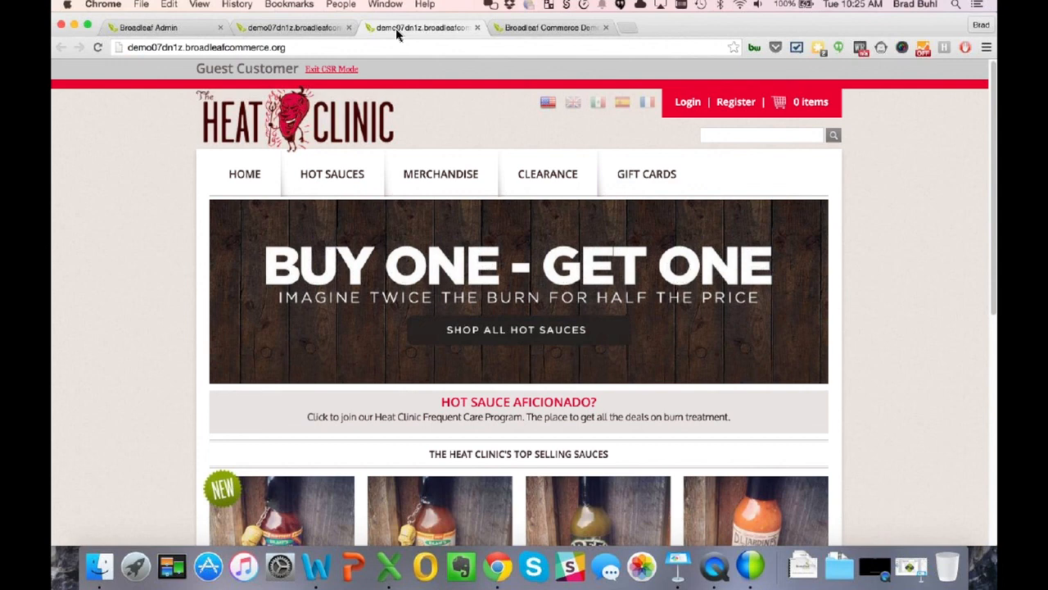
left_click(282, 33)
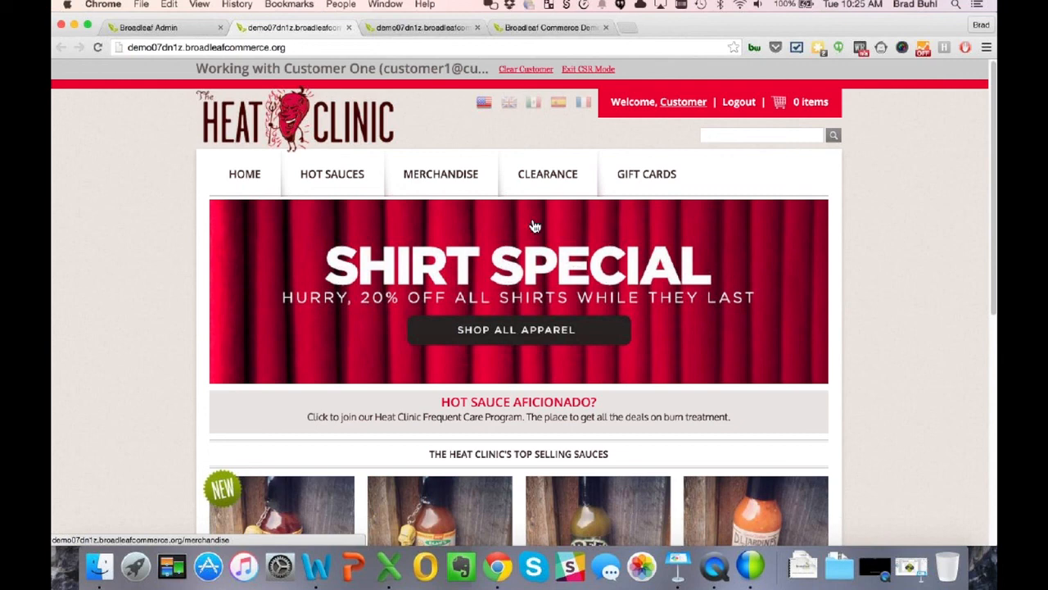
left_click(487, 277)
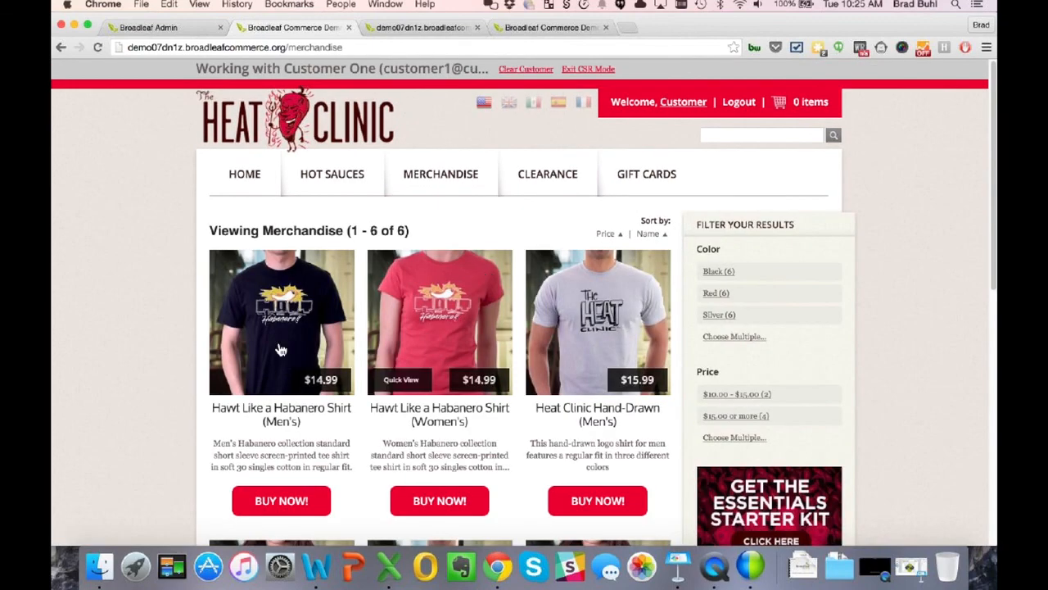
left_click(280, 350)
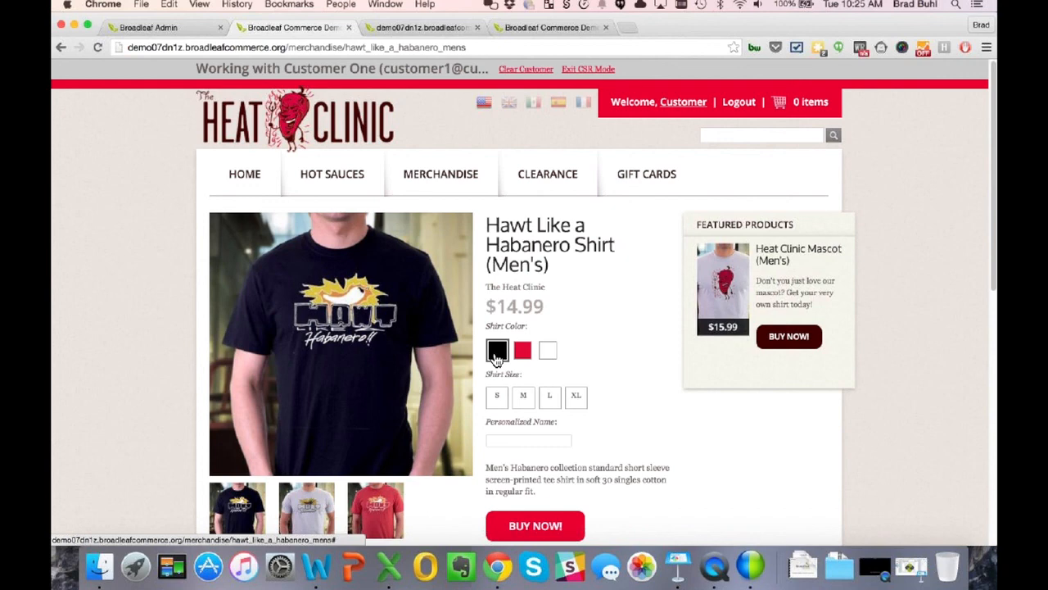
left_click(496, 352)
left_click(549, 396)
left_click(530, 524)
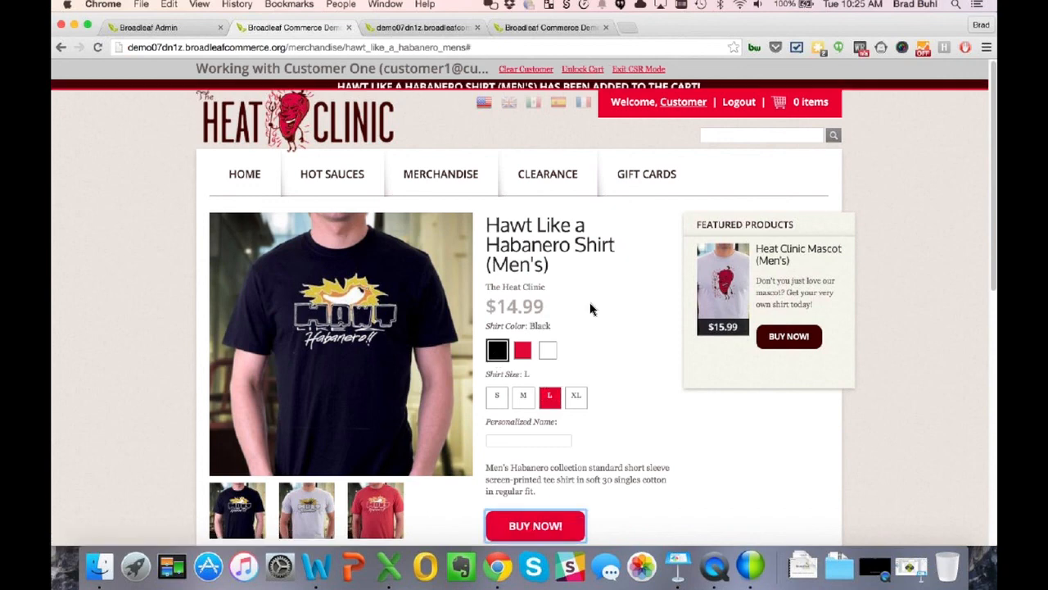
- Confirm the cart shows the $3.00 Shirts Special discount, then clear the customer
left_click(809, 104)
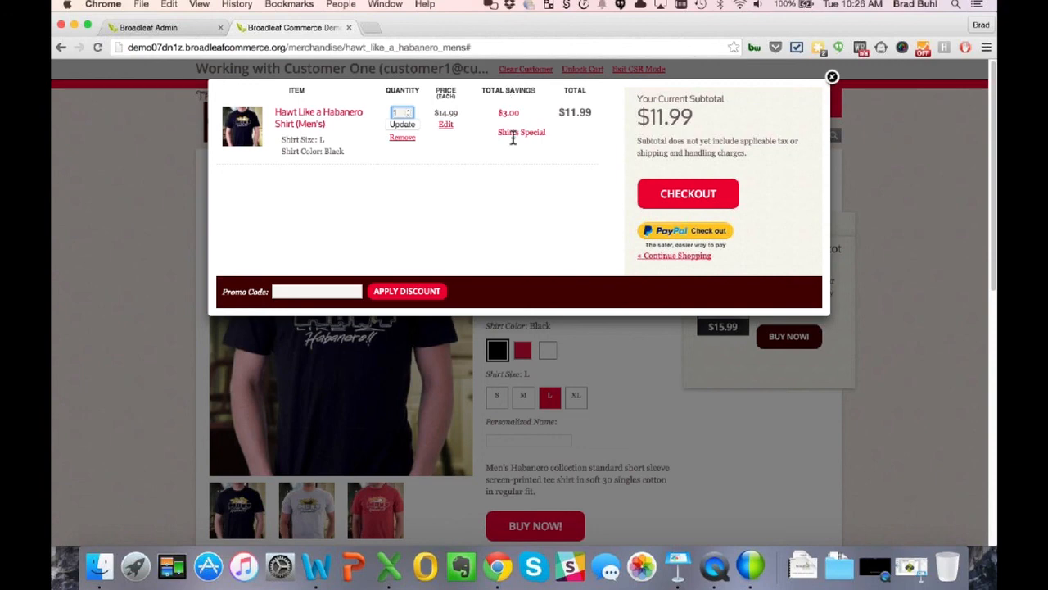
left_click(833, 78)
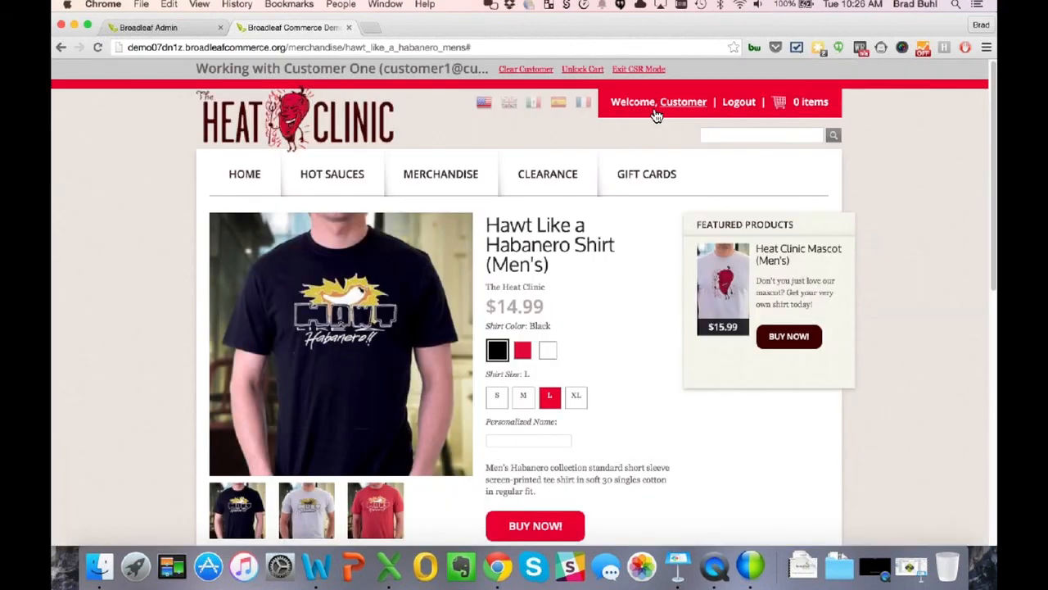
left_click(526, 70)
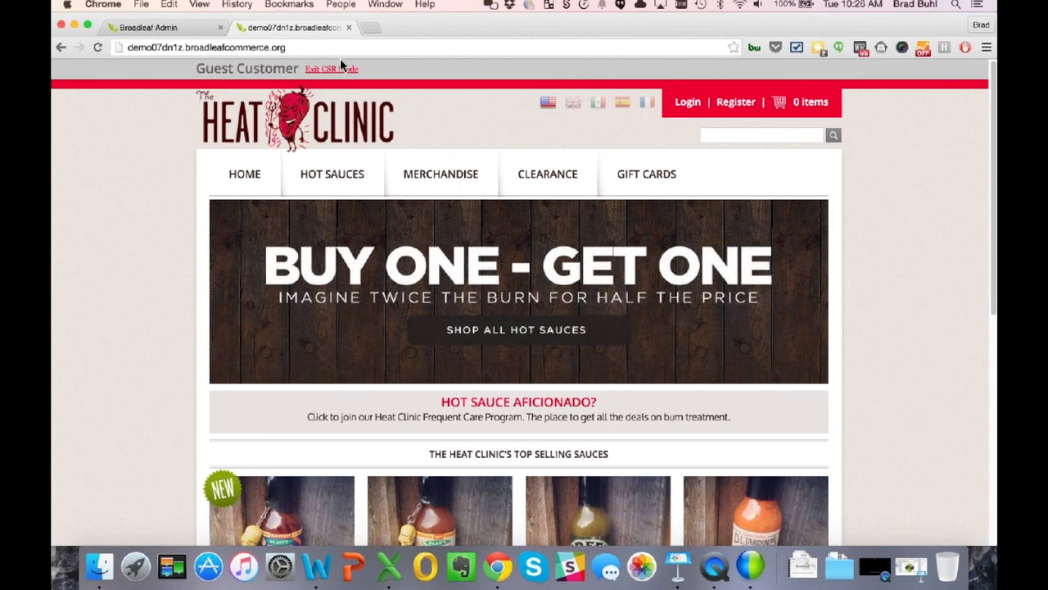
- As Customer Three, buy a red size M women's Habanero shirt; cart shows $14.99, no savings
scroll(340, 62, "down", 1)
left_click(349, 29)
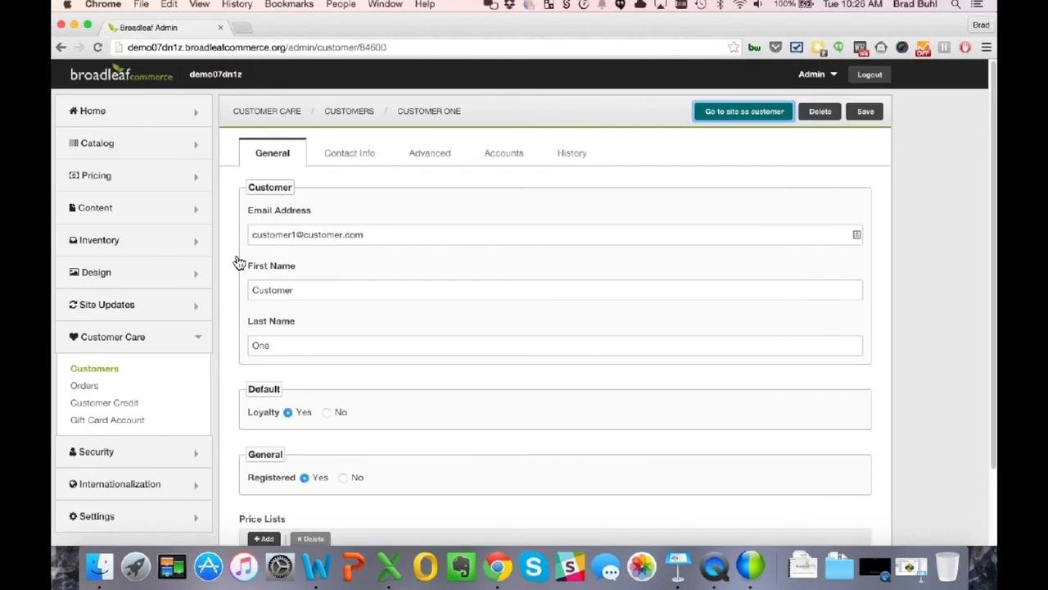
left_click(118, 372)
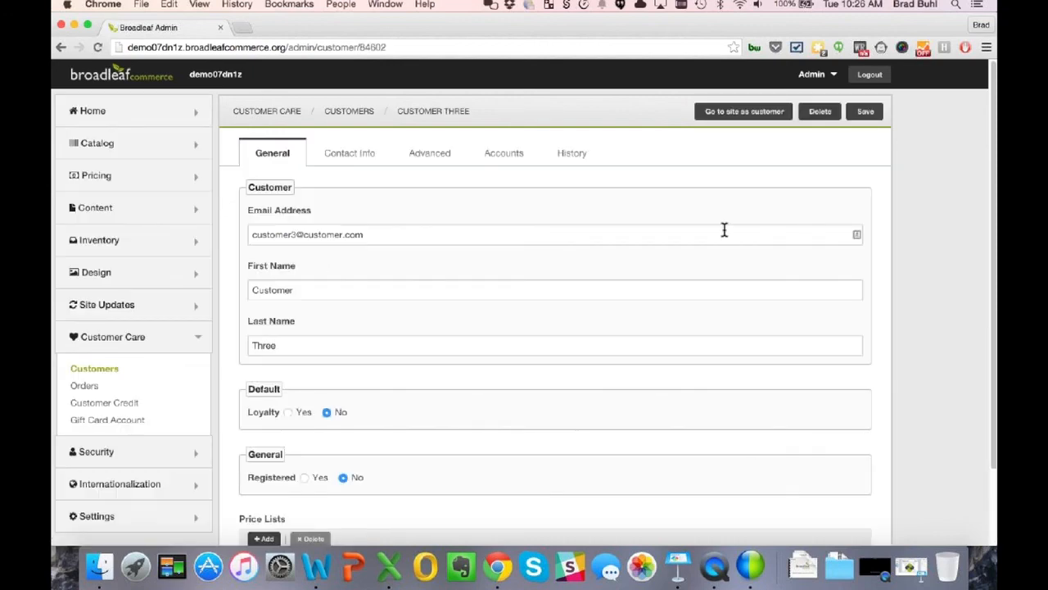
left_click(718, 120)
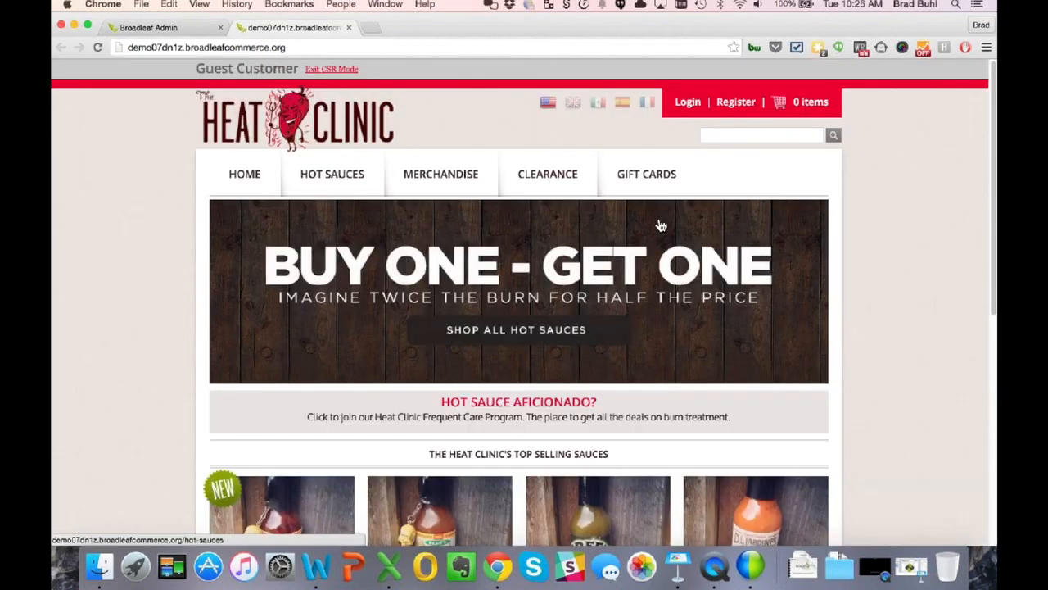
left_click(429, 175)
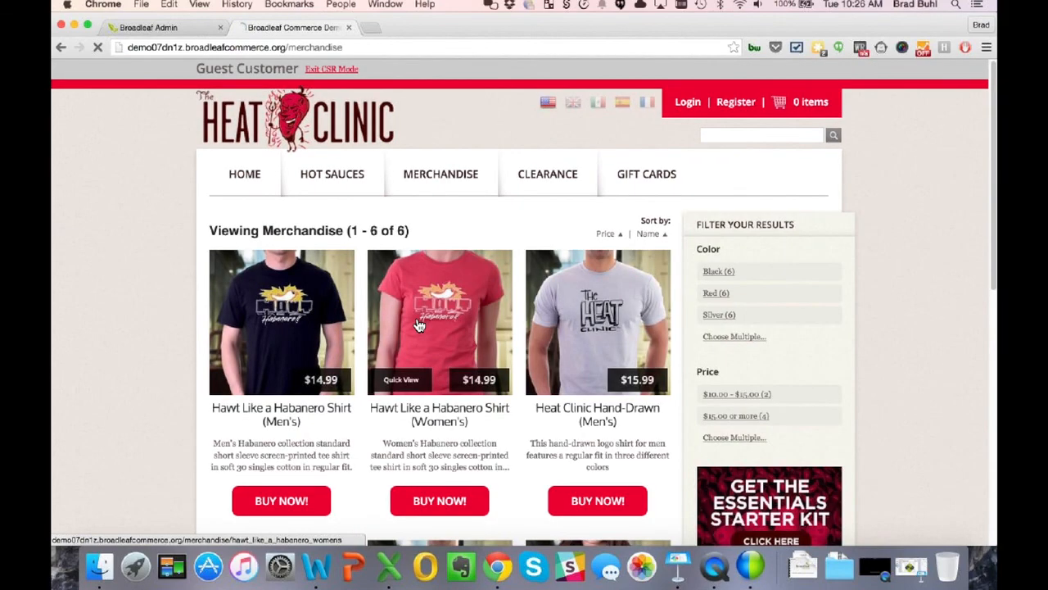
left_click(419, 326)
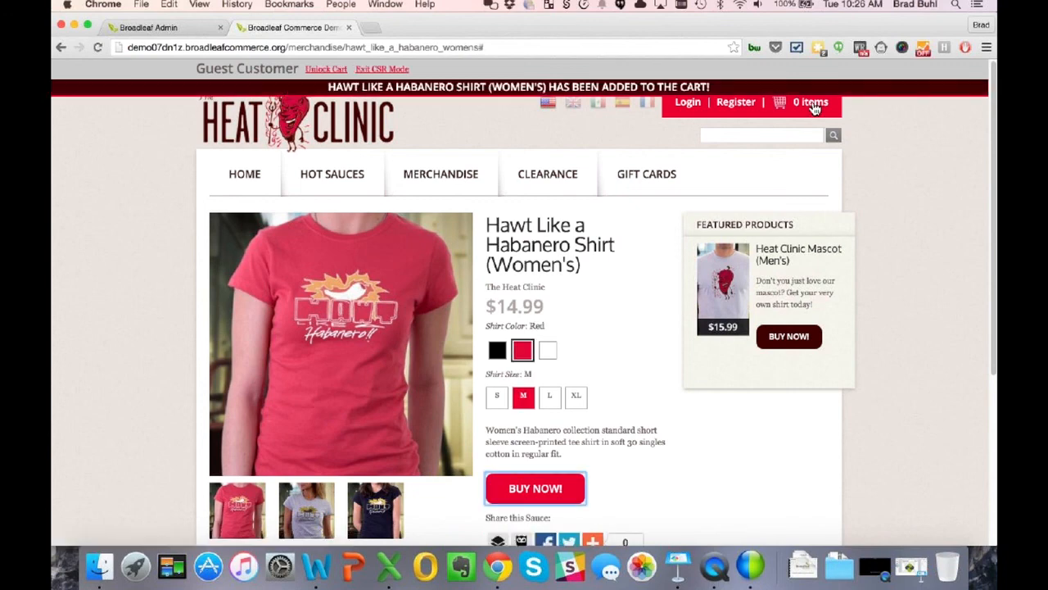
left_click(811, 107)
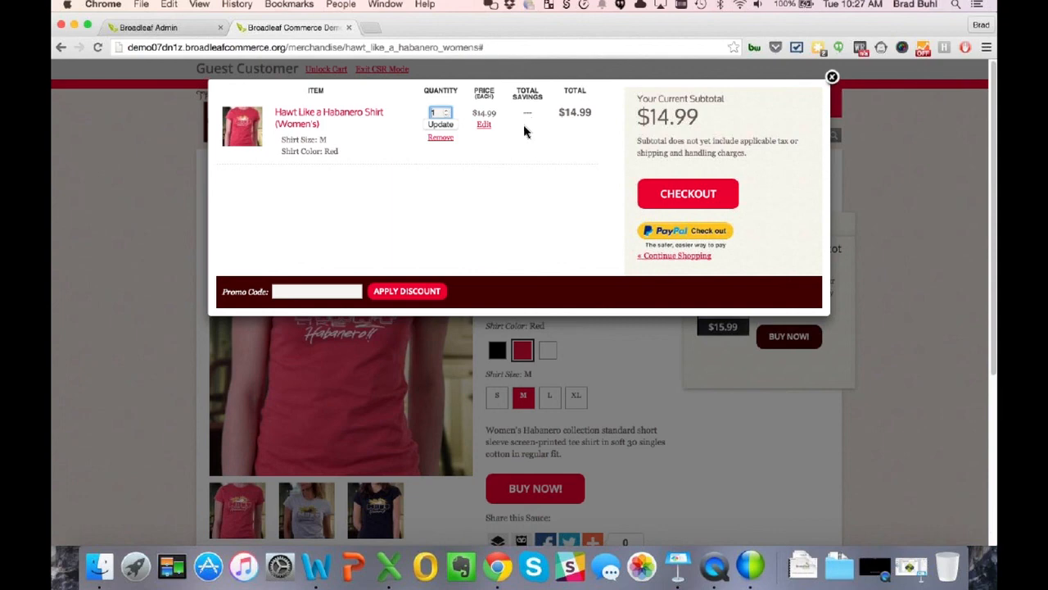
- Dismiss the shirt's Override Price popup and the cart unchanged, then return to the admin tab
left_click(484, 125)
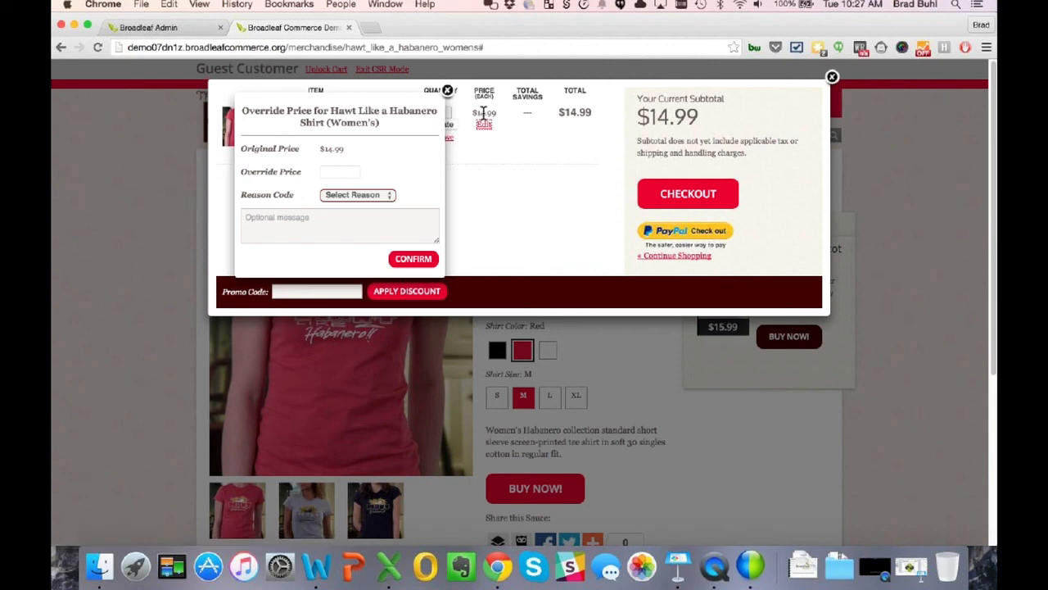
left_click(448, 91)
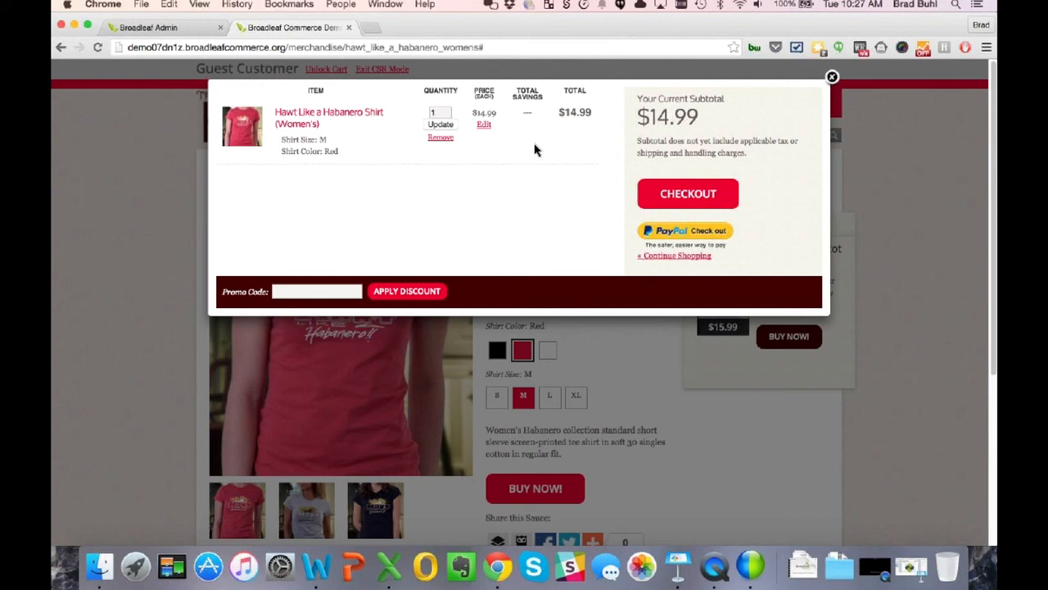
left_click(832, 77)
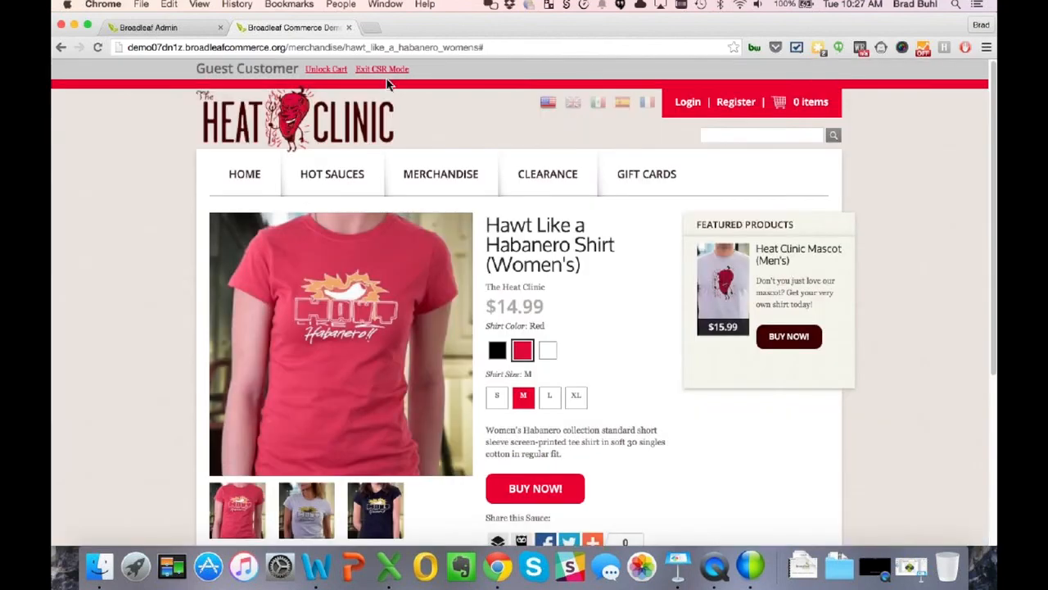
left_click(163, 27)
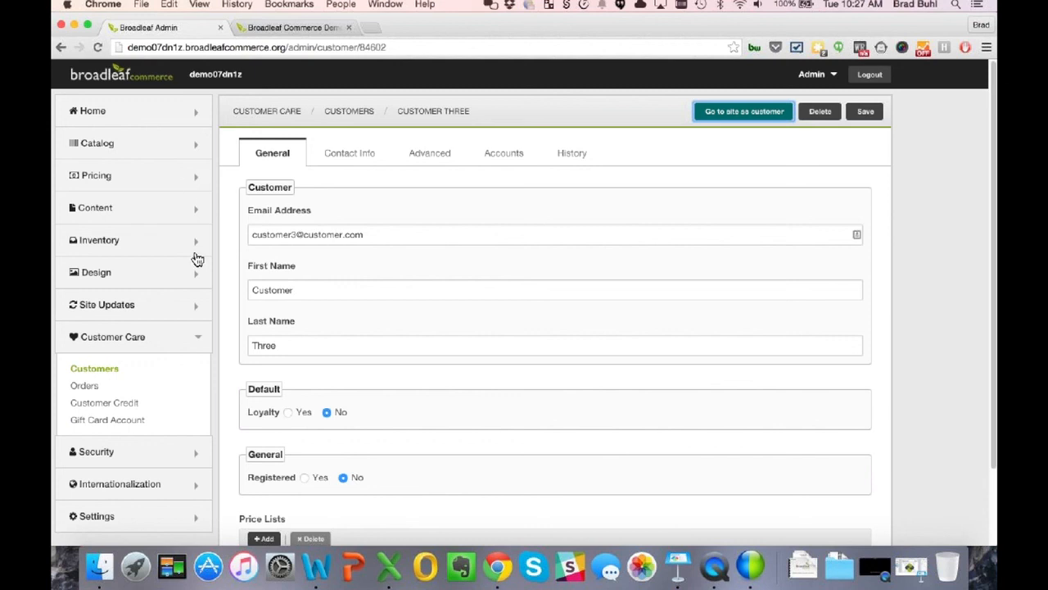
- Go to Home > Overview to show the Let's Get Started page
left_click(136, 121)
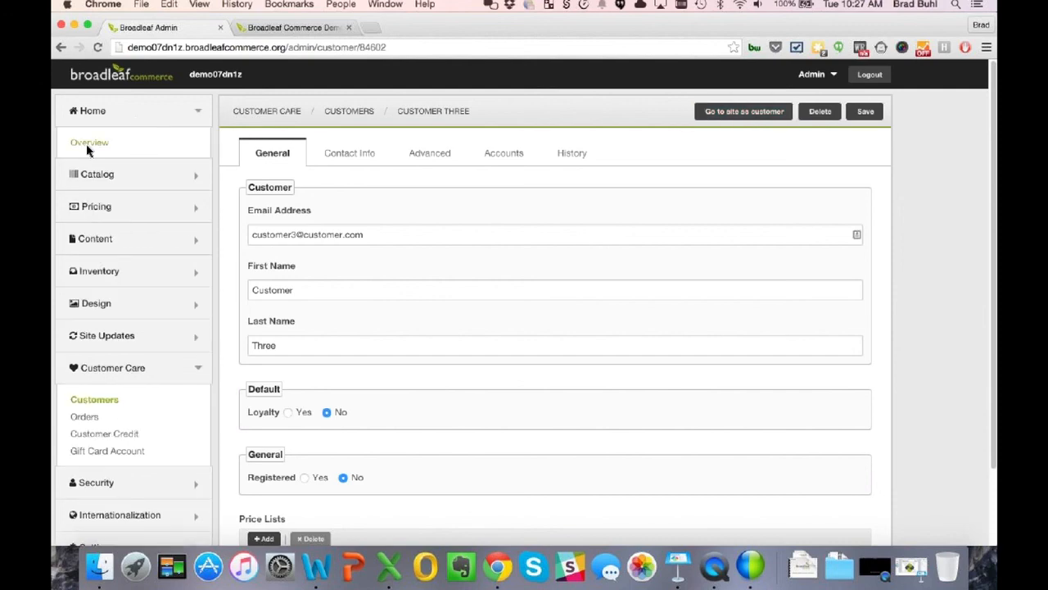
left_click(87, 144)
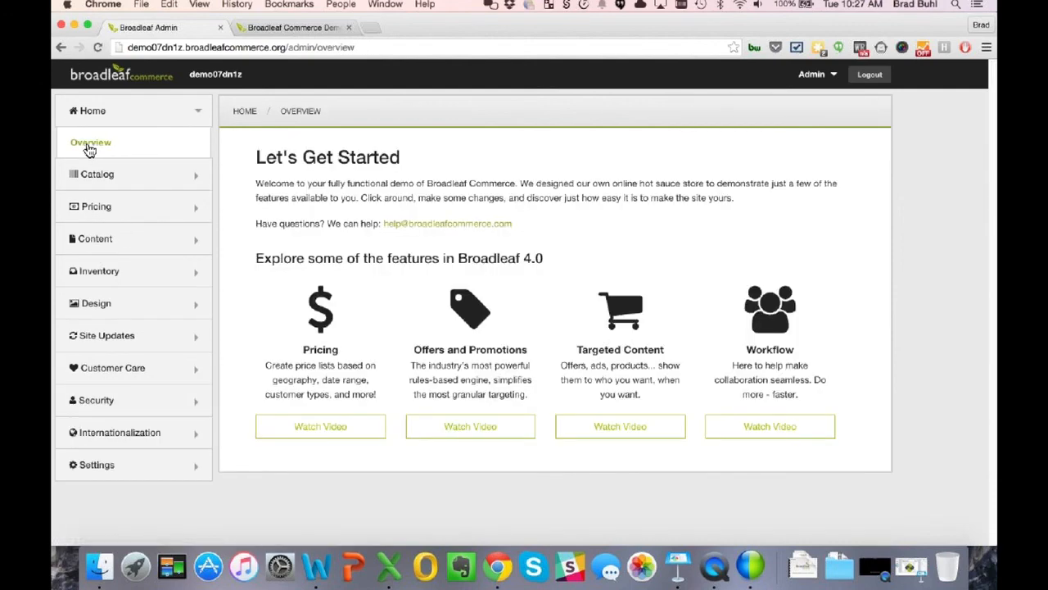